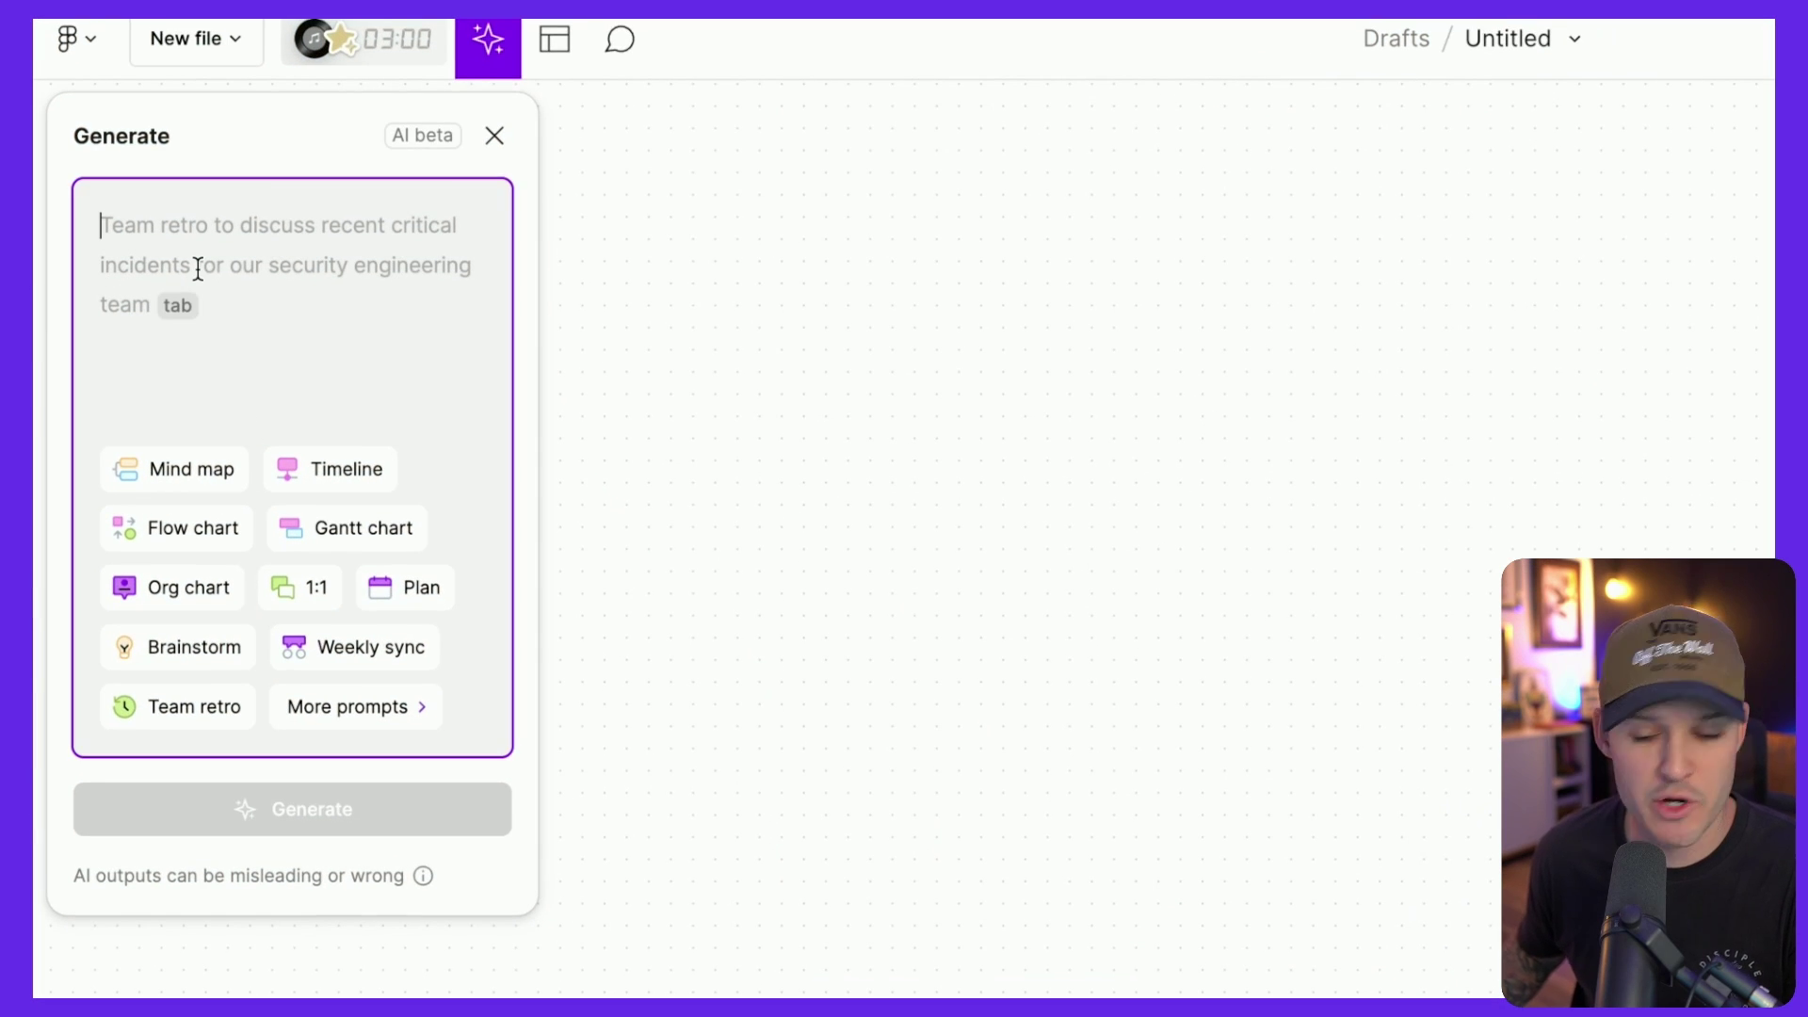
- Paste the sitemap request for a royalty-free audio, plugins and templates store into FigJam's AI prompt
text(A sitemap for a website that sells royalty free audio tracks, plugins for apps like ableton, logic pro, and FL Studio, and templates for music creators.)
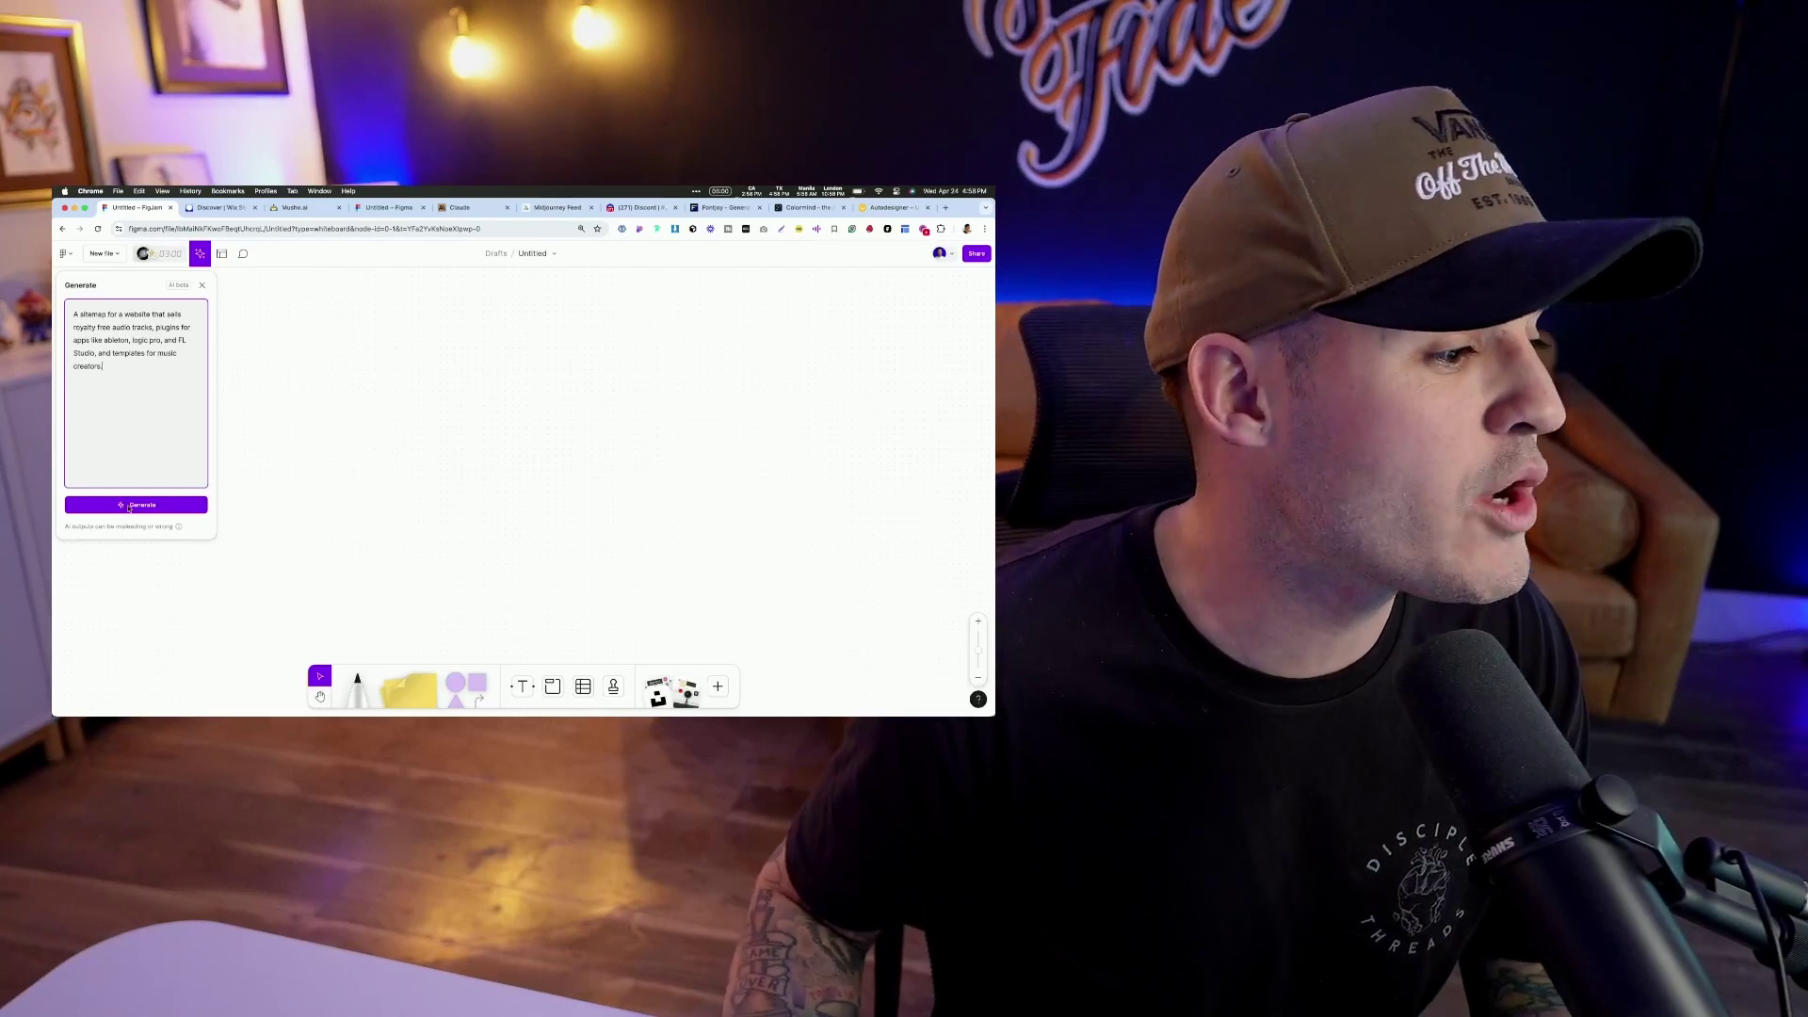
- Generate the sitemap flow chart, pan around it, fit it to view, and select the Select a template box
click(129, 507)
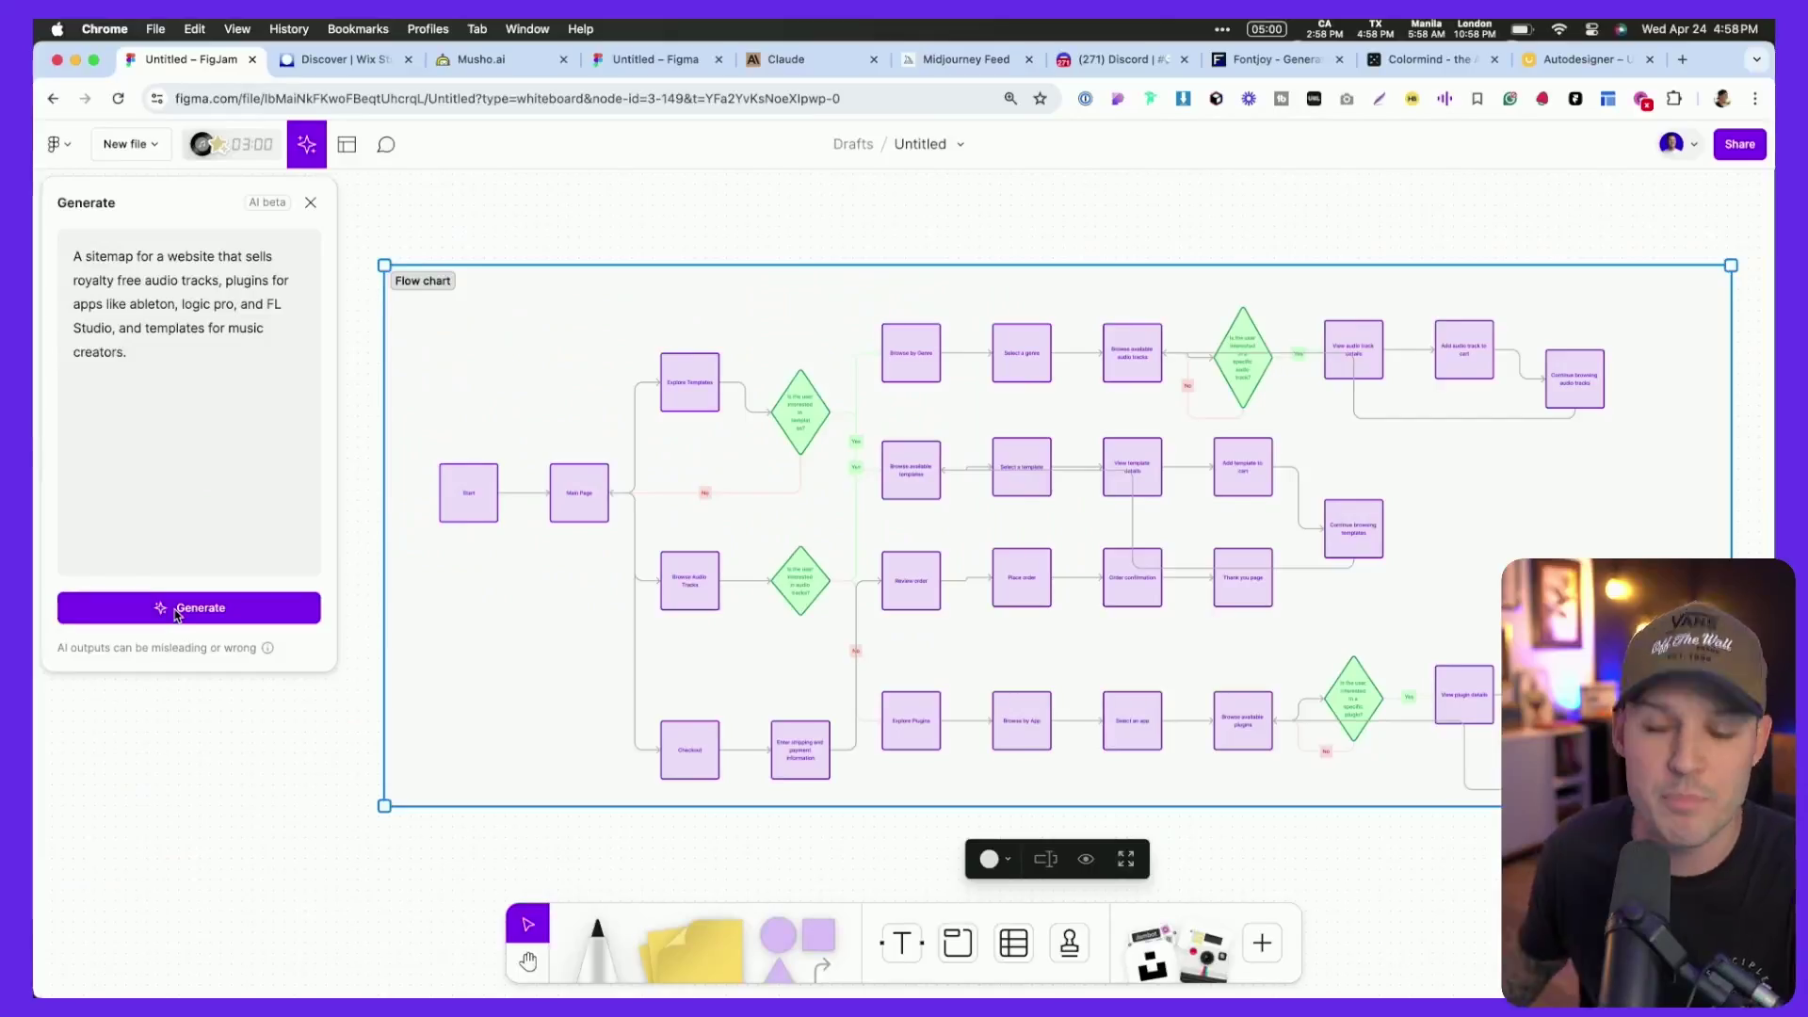
scroll(501, 537, up, 5)
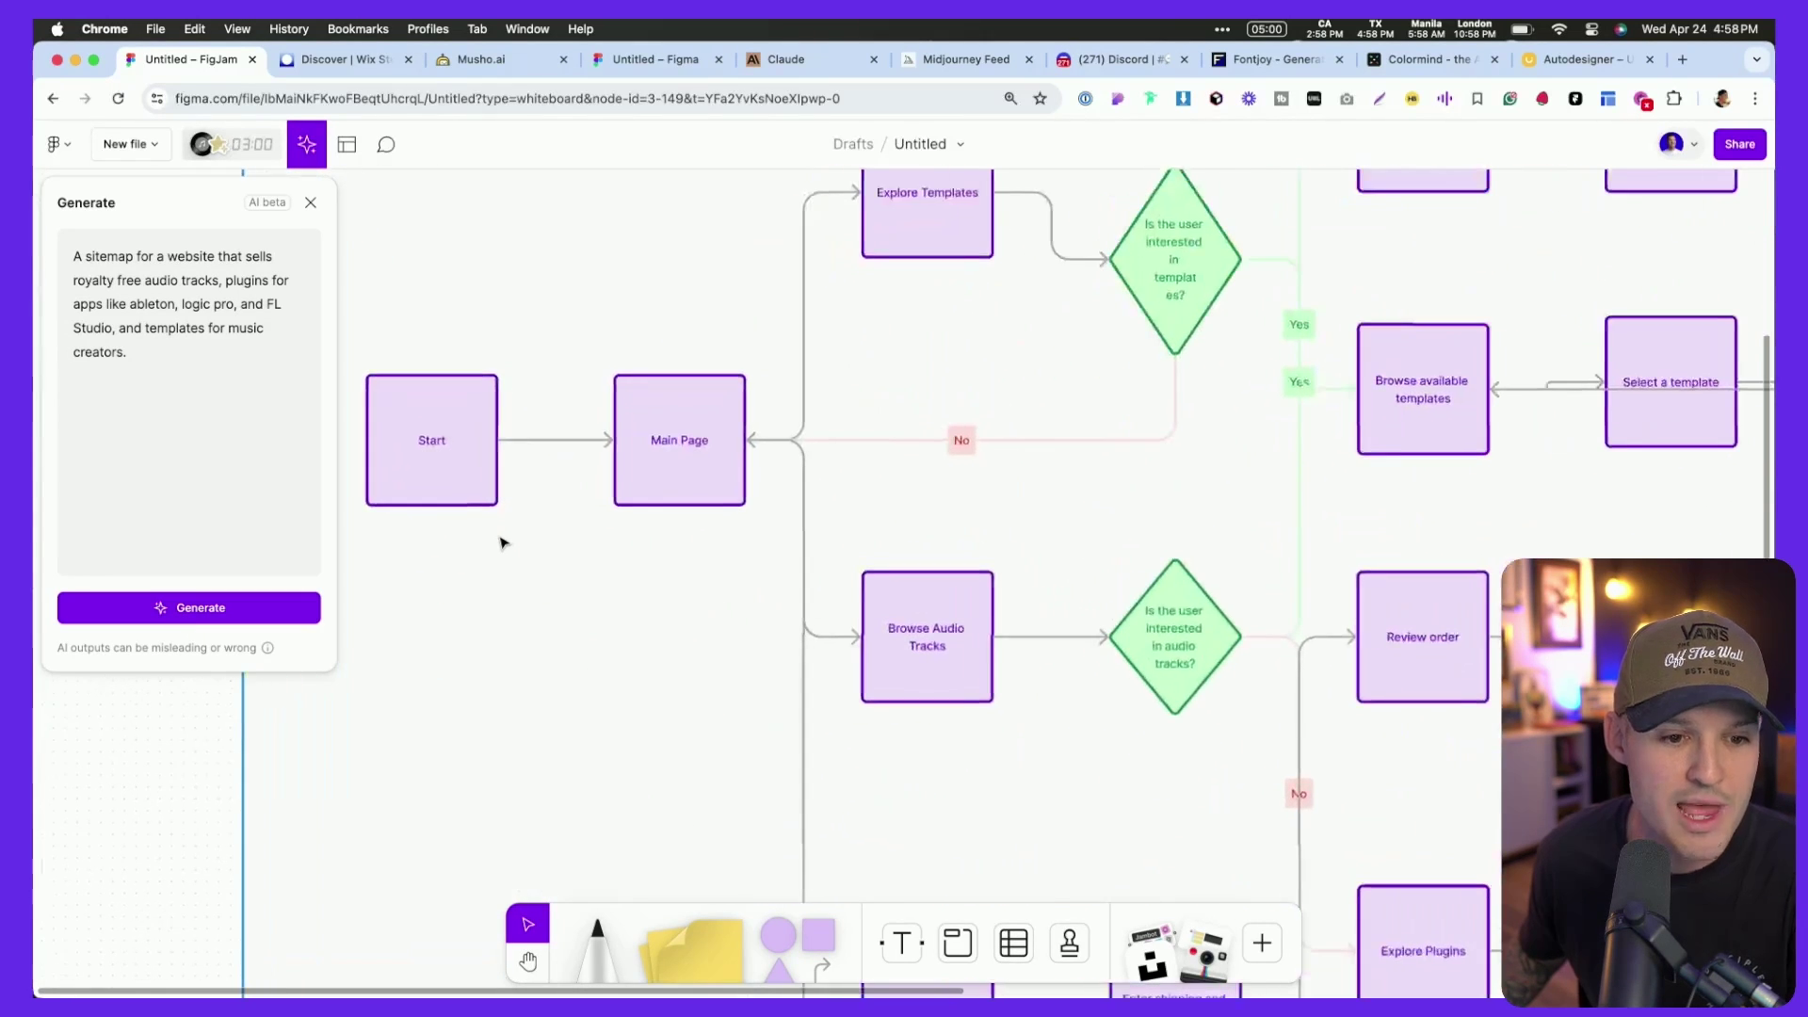
scroll(664, 440, up, 5)
scroll(664, 440, right, 2)
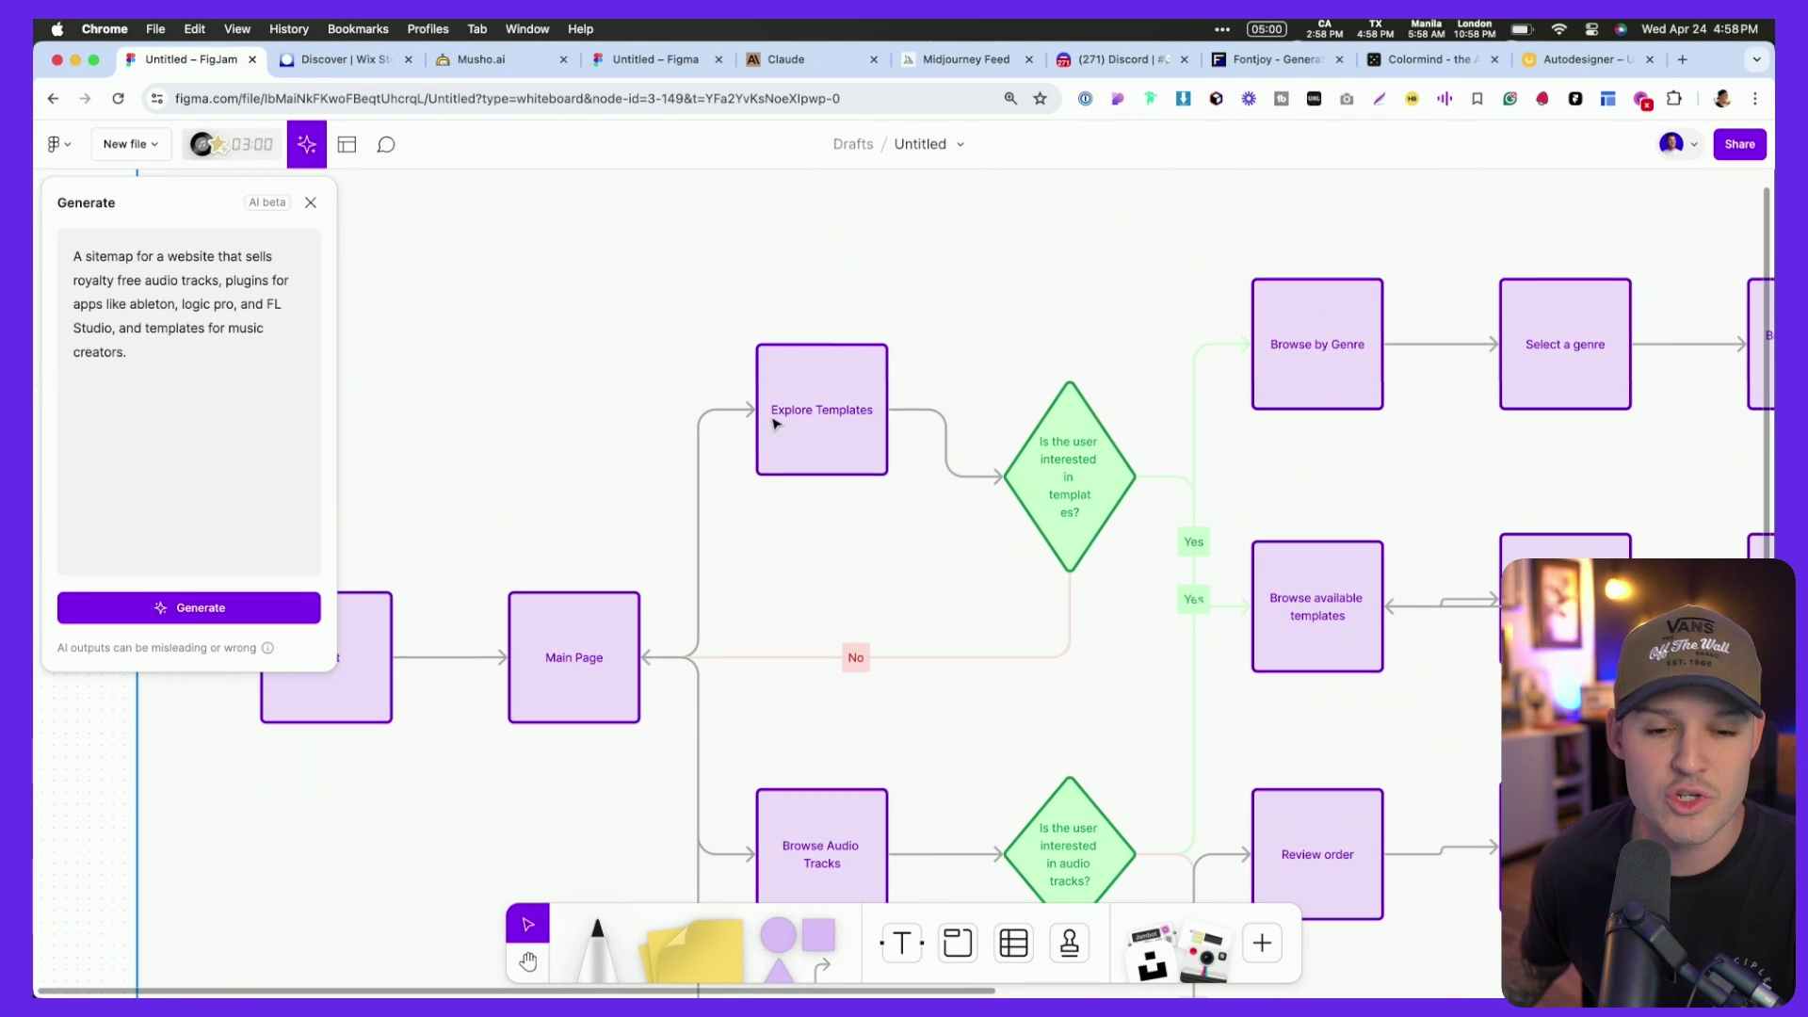
scroll(834, 435, down, 6)
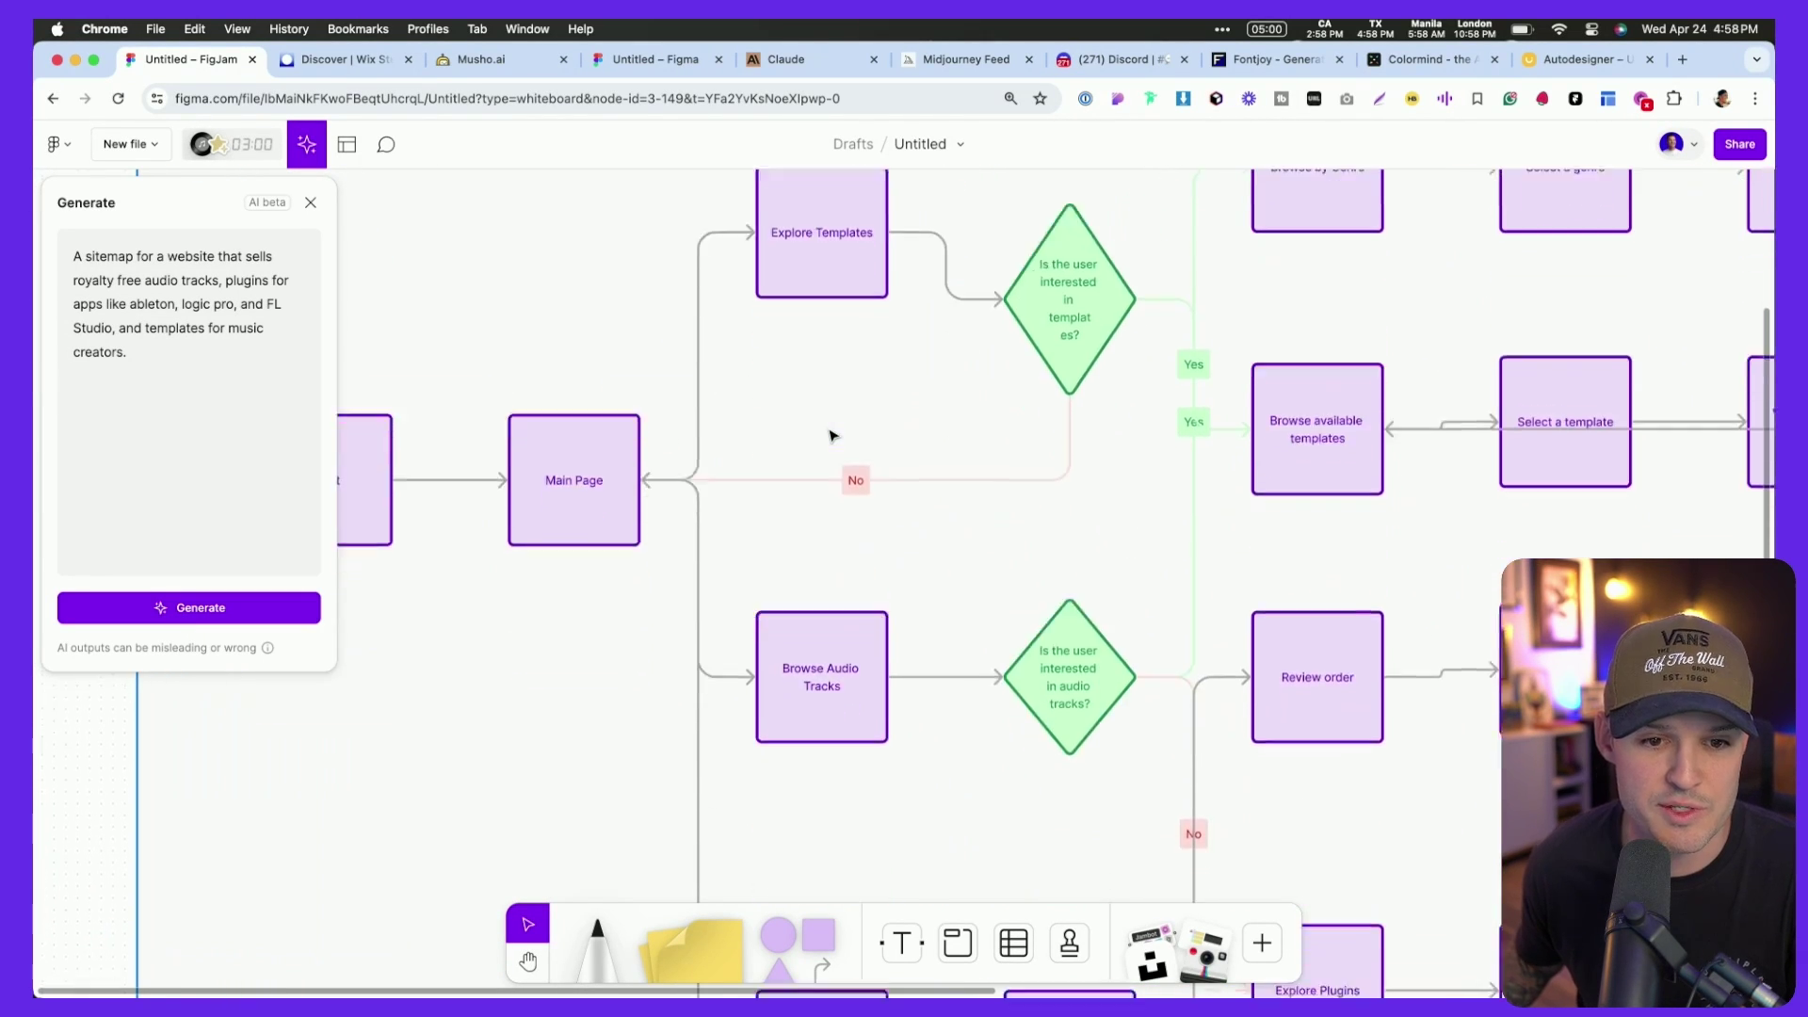
scroll(810, 517, down, 3)
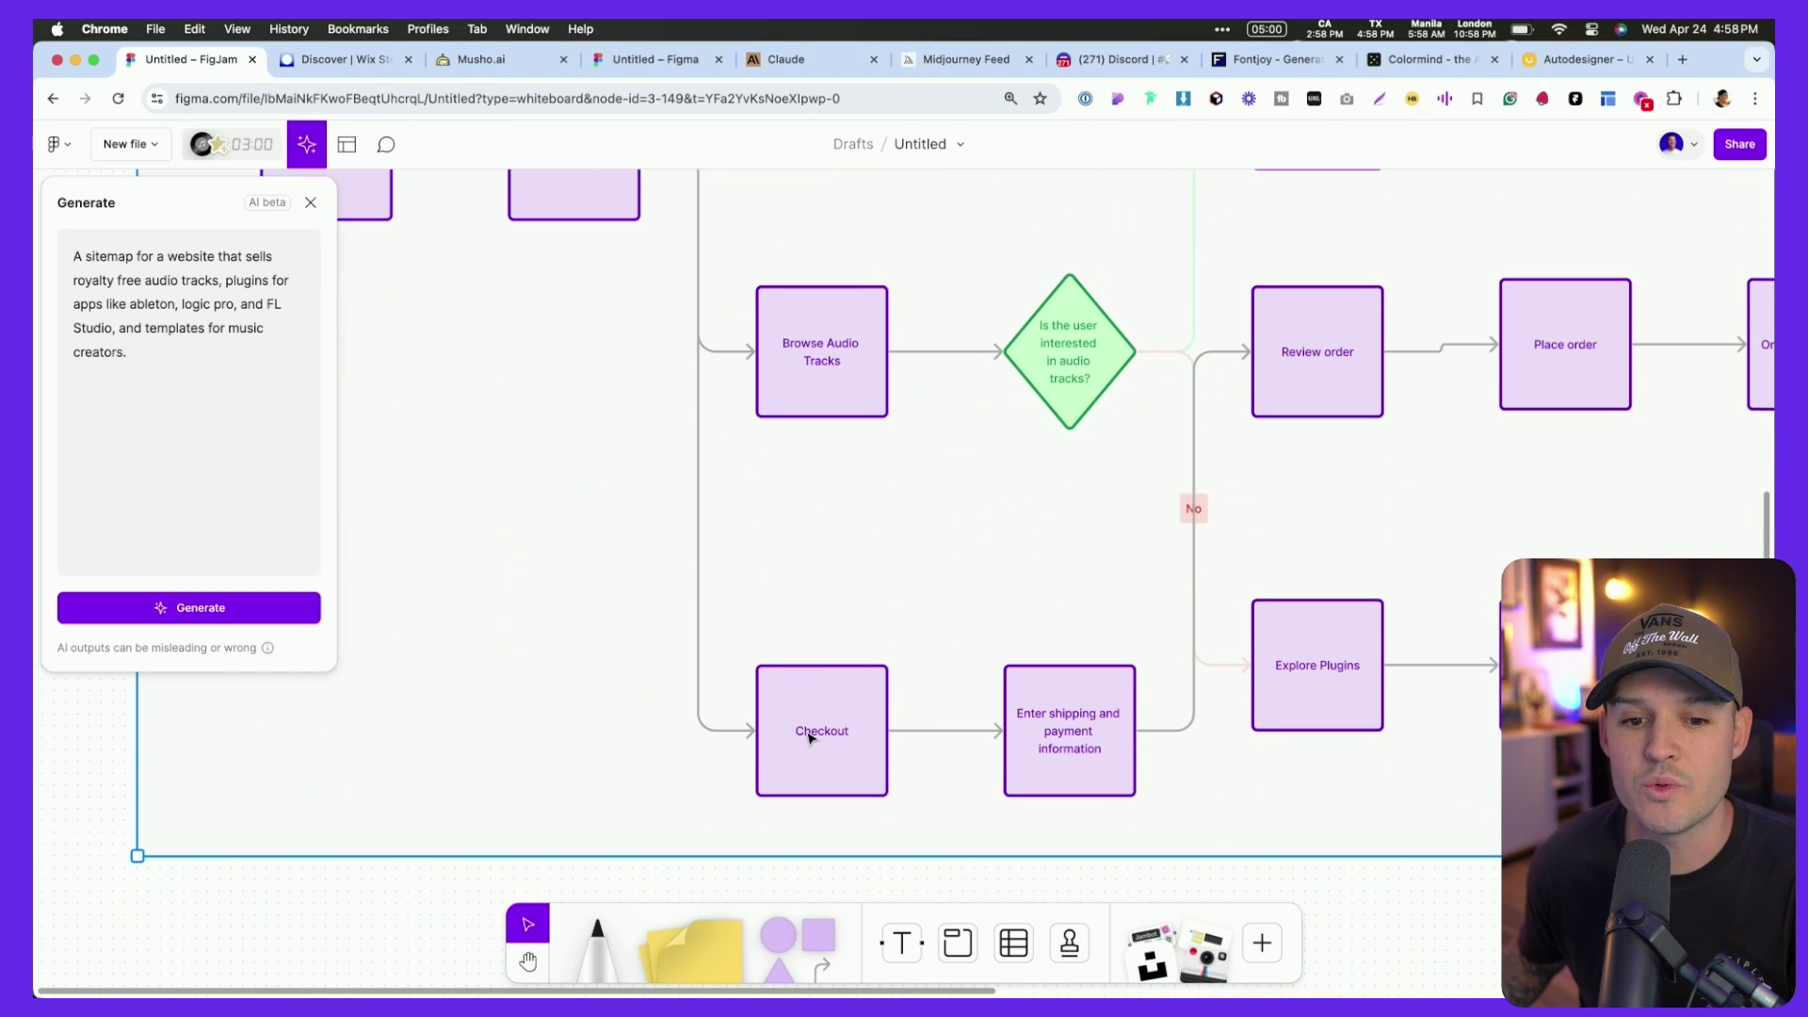
scroll(974, 718, up, 8)
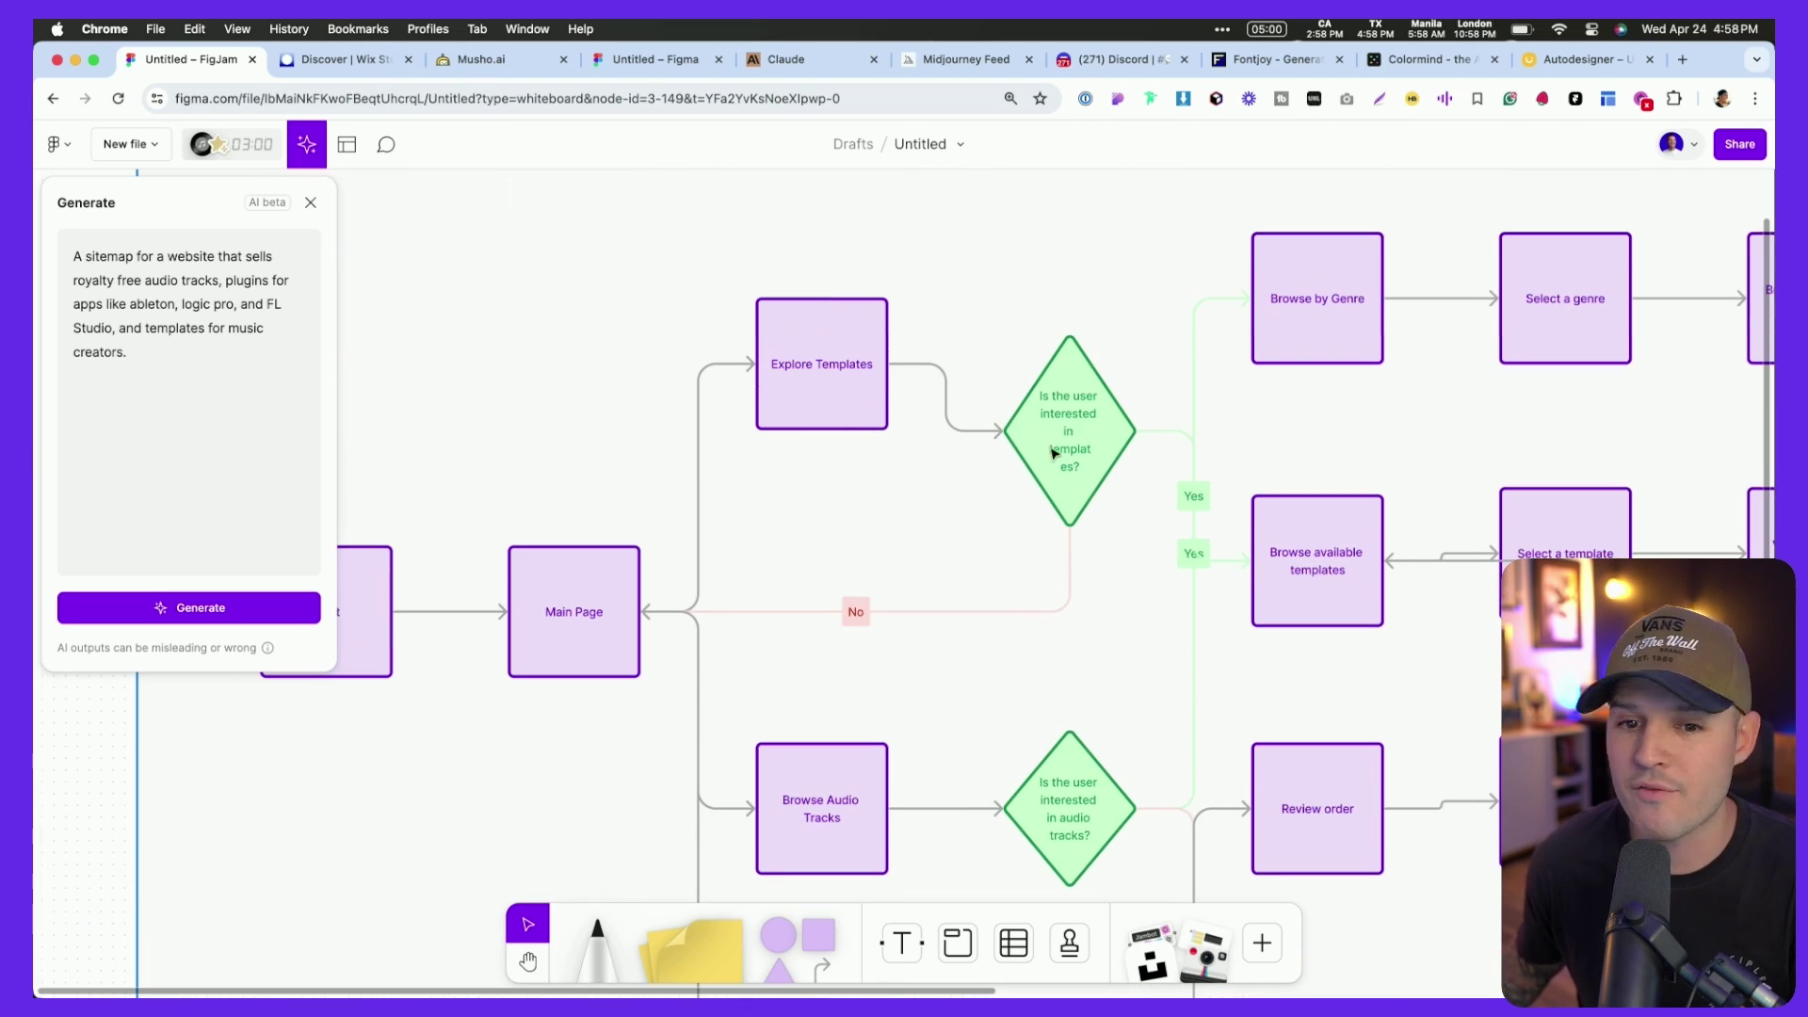
scroll(1333, 363, right, 10)
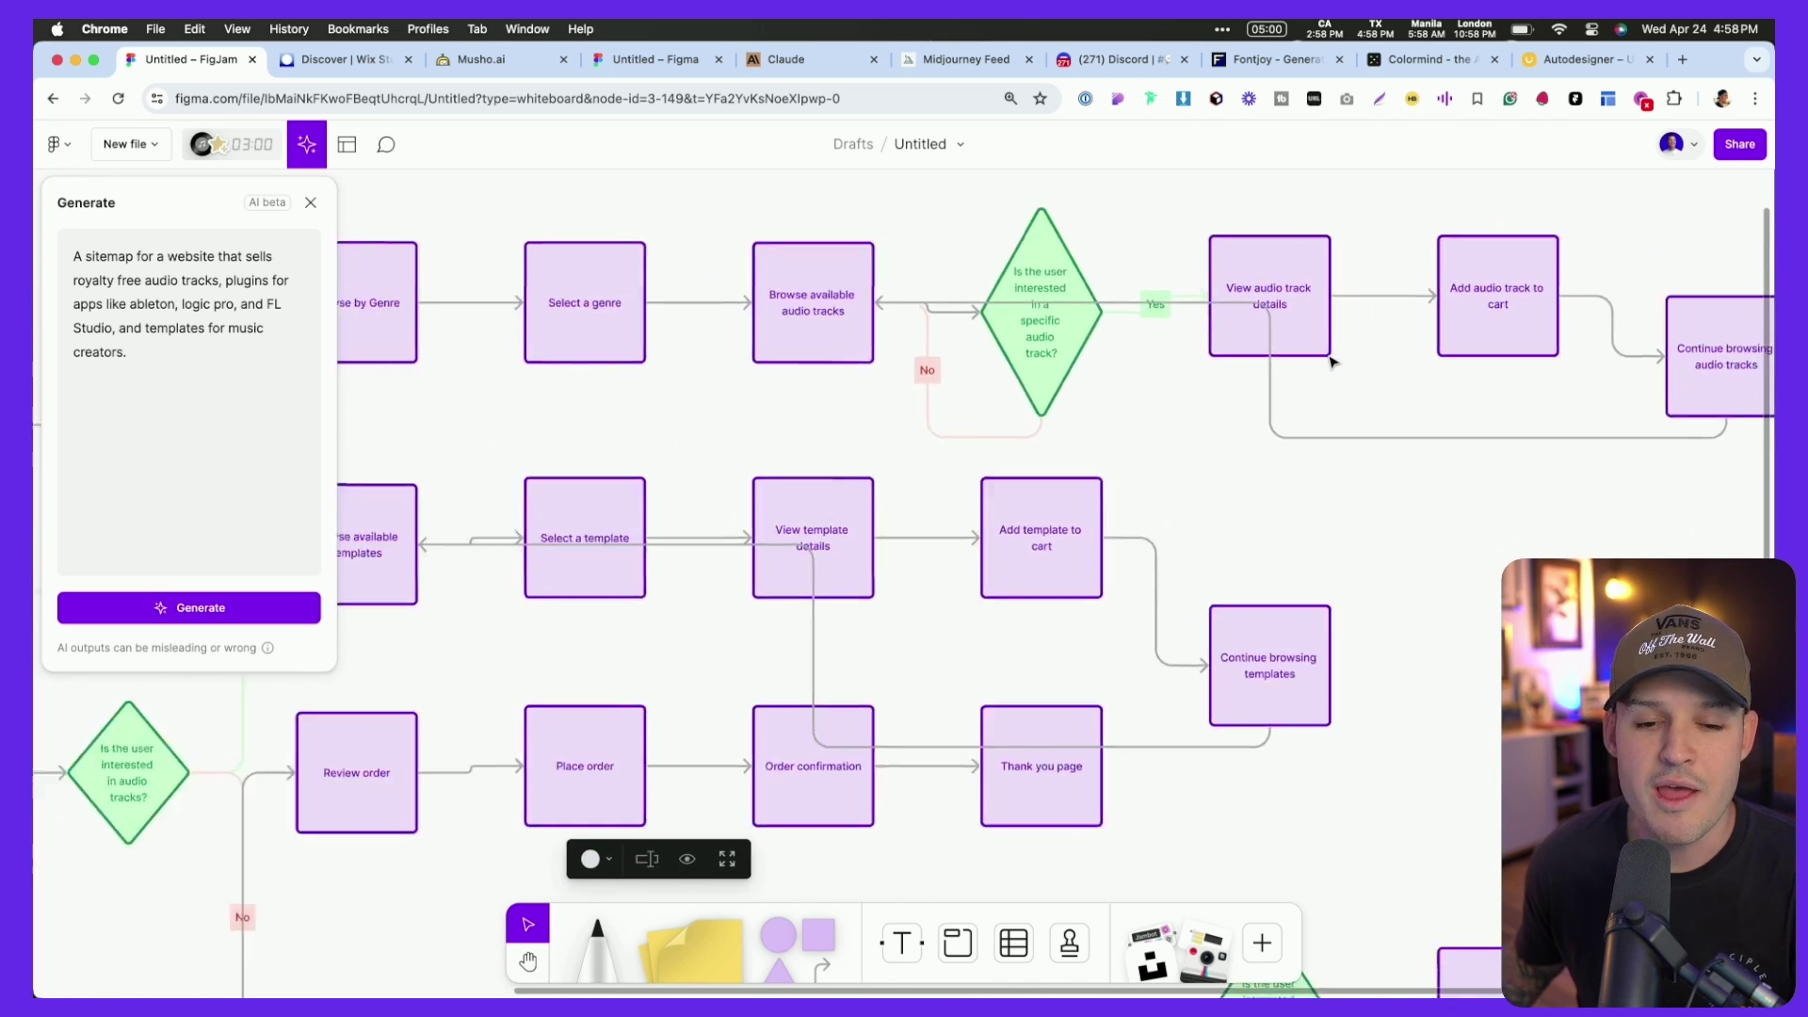
key(shift+1)
scroll(1262, 398, right, 2)
scroll(1263, 398, down, 1)
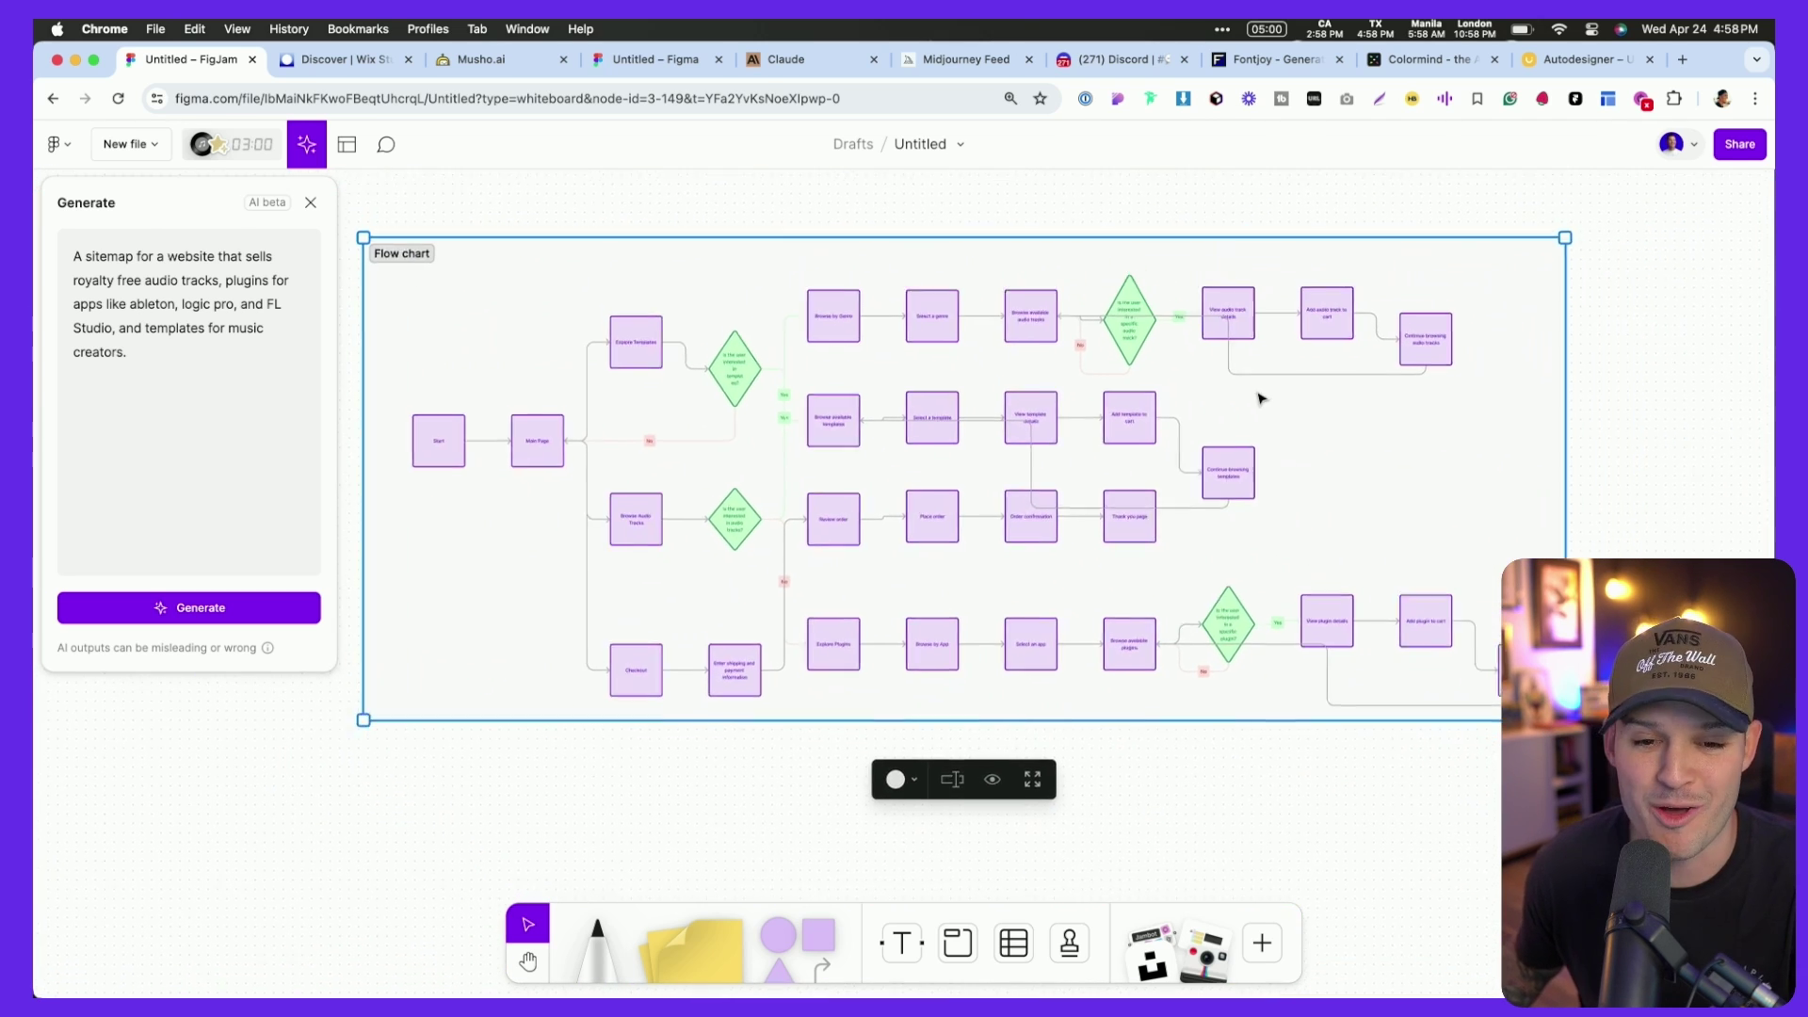
click(943, 388)
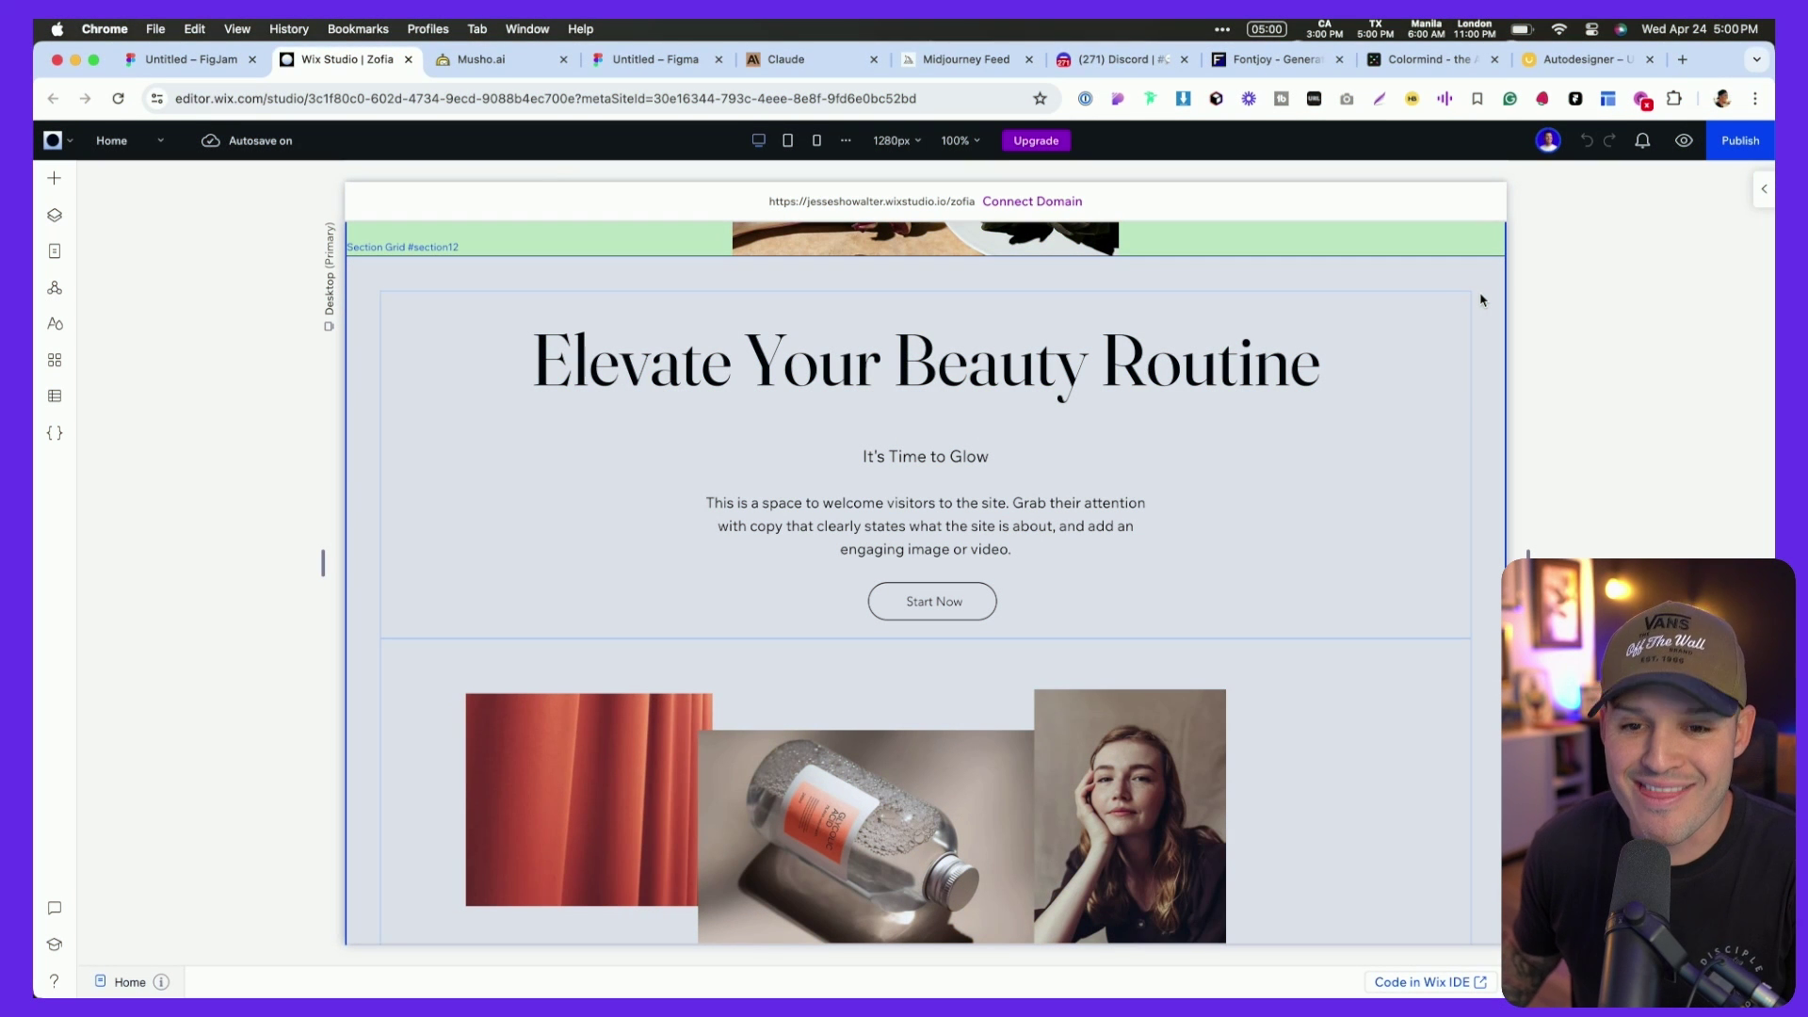
- Select the Elevate Your Beauty Routine hero section and bring up its Responsive AI offer
click(1482, 299)
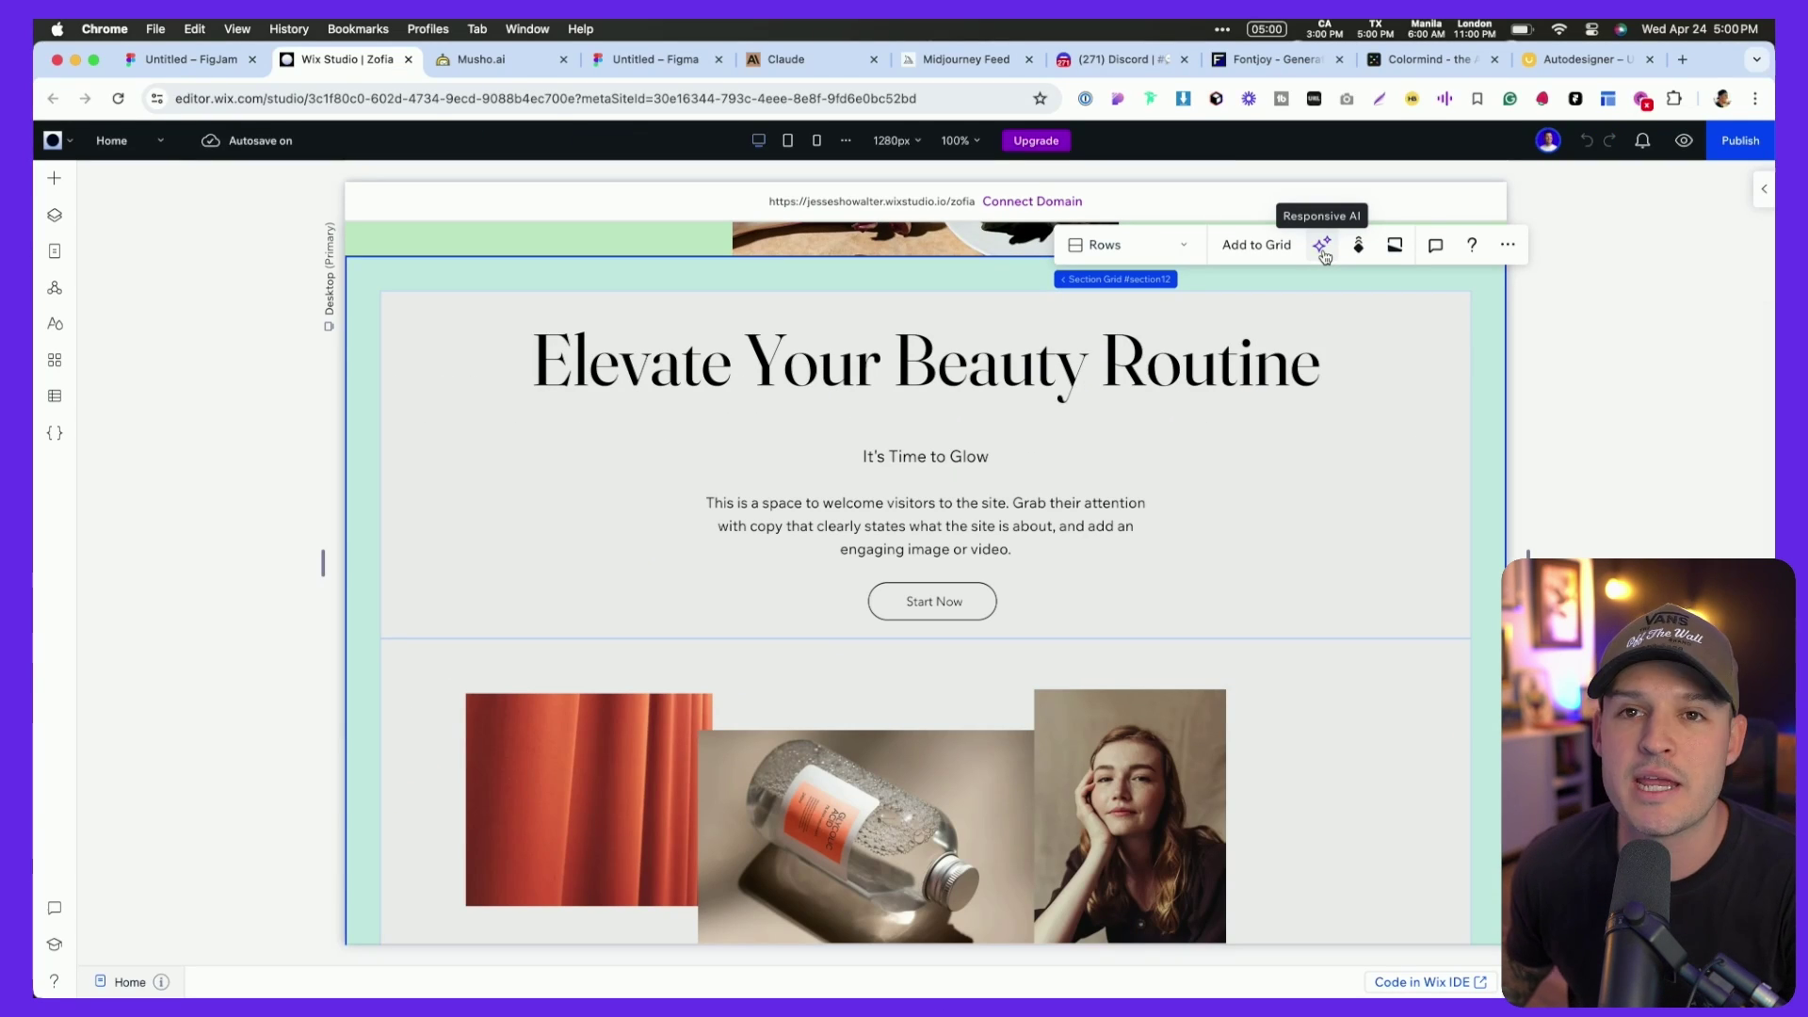
click(1323, 247)
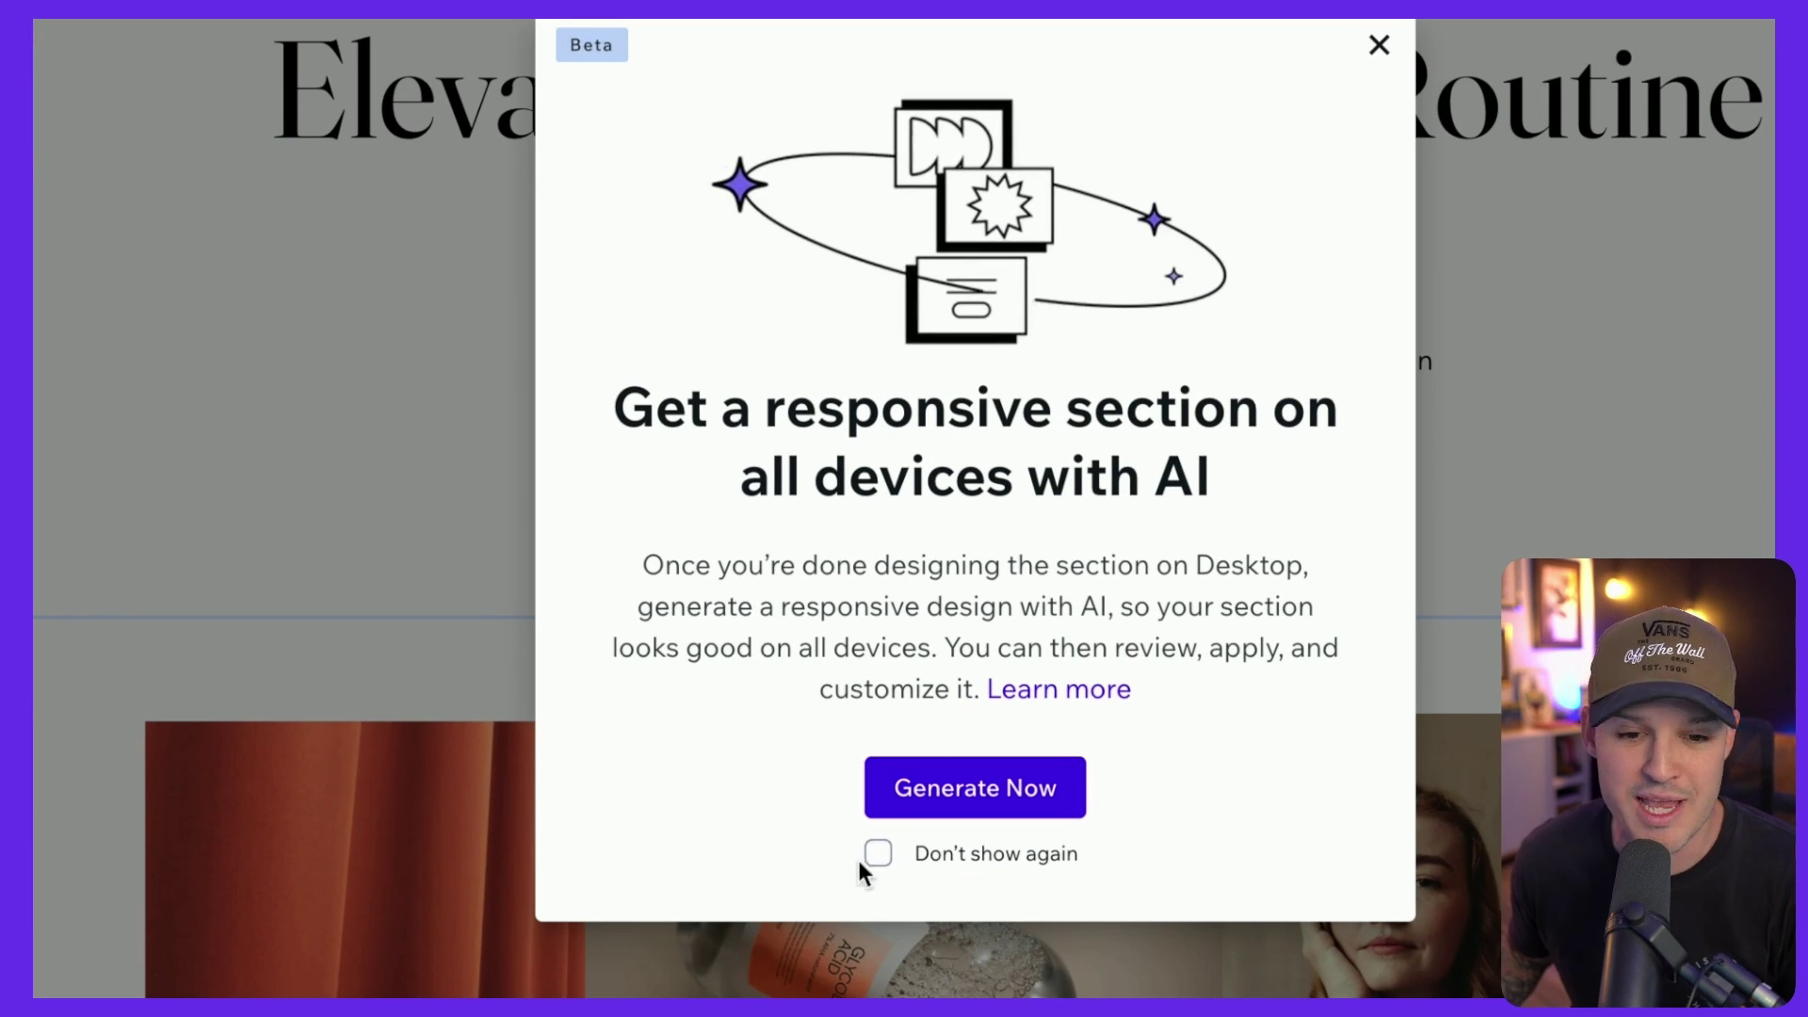
- Apply the AI-generated responsive design to the Elevate Your Beauty Routine hero section
click(968, 792)
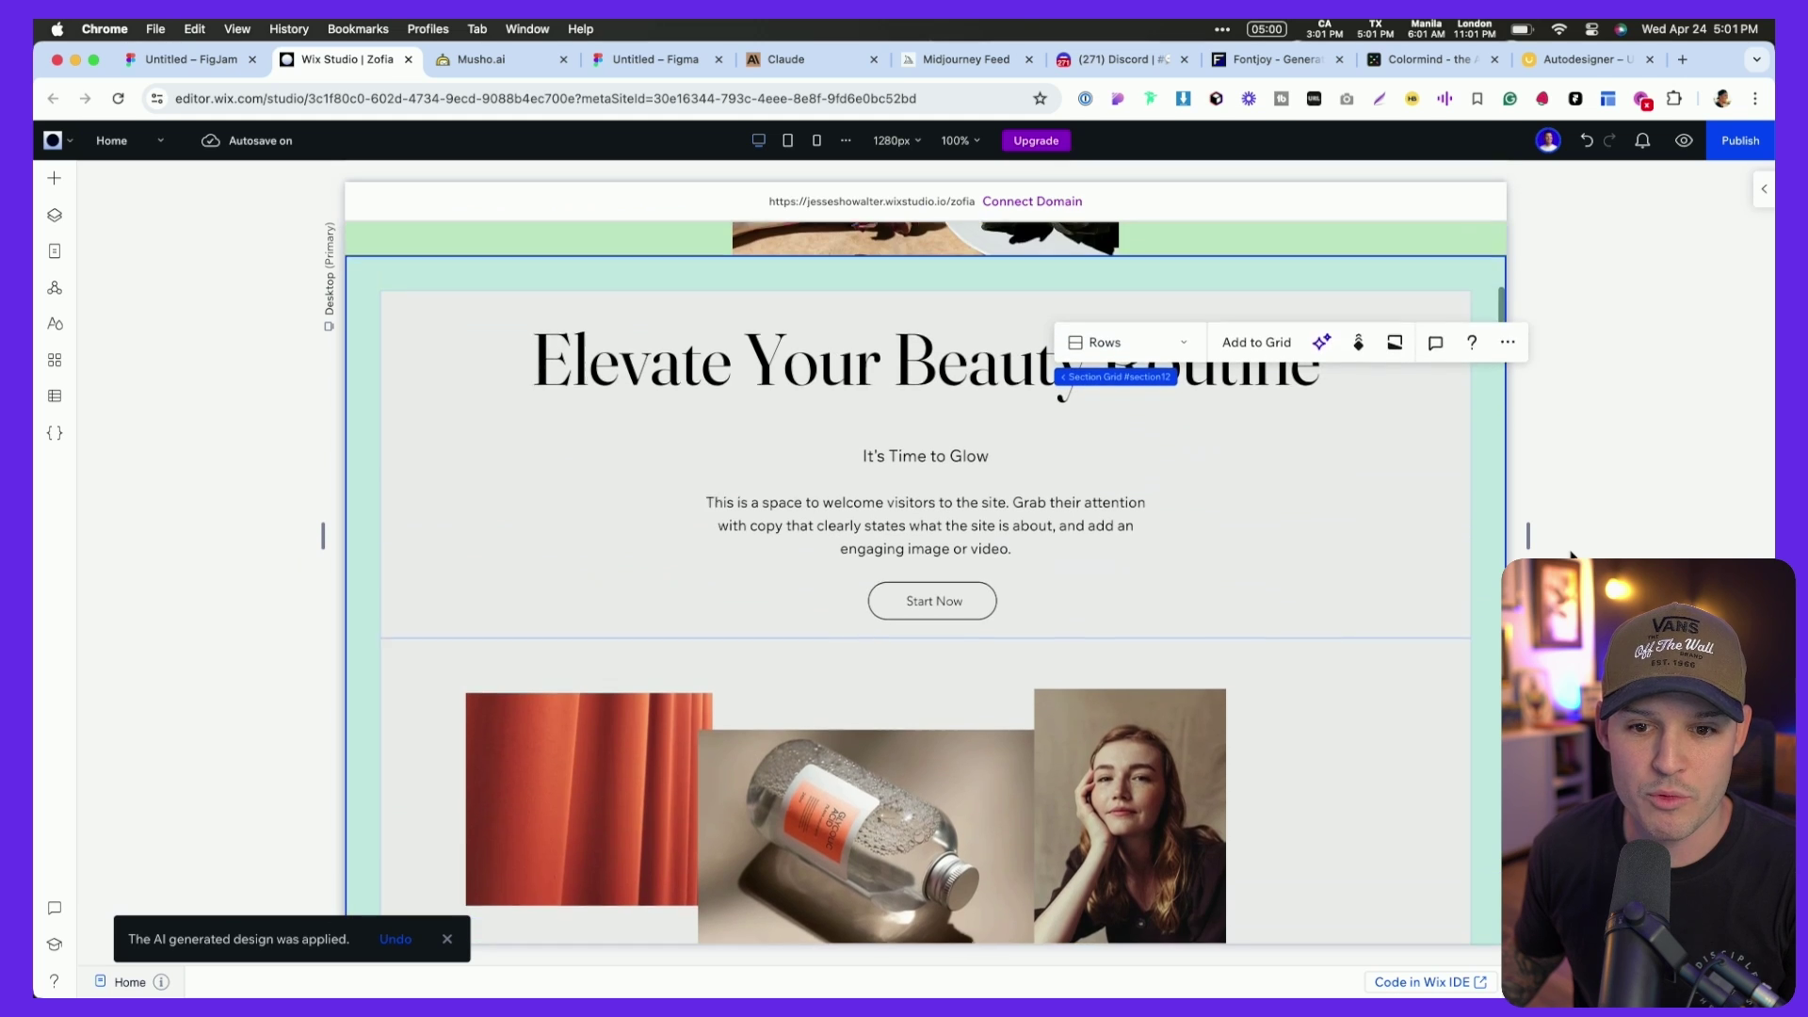
- Narrow the canvas to 1001px, then preview the site and resize it down to mobile width
drag(1527, 537, 1331, 552)
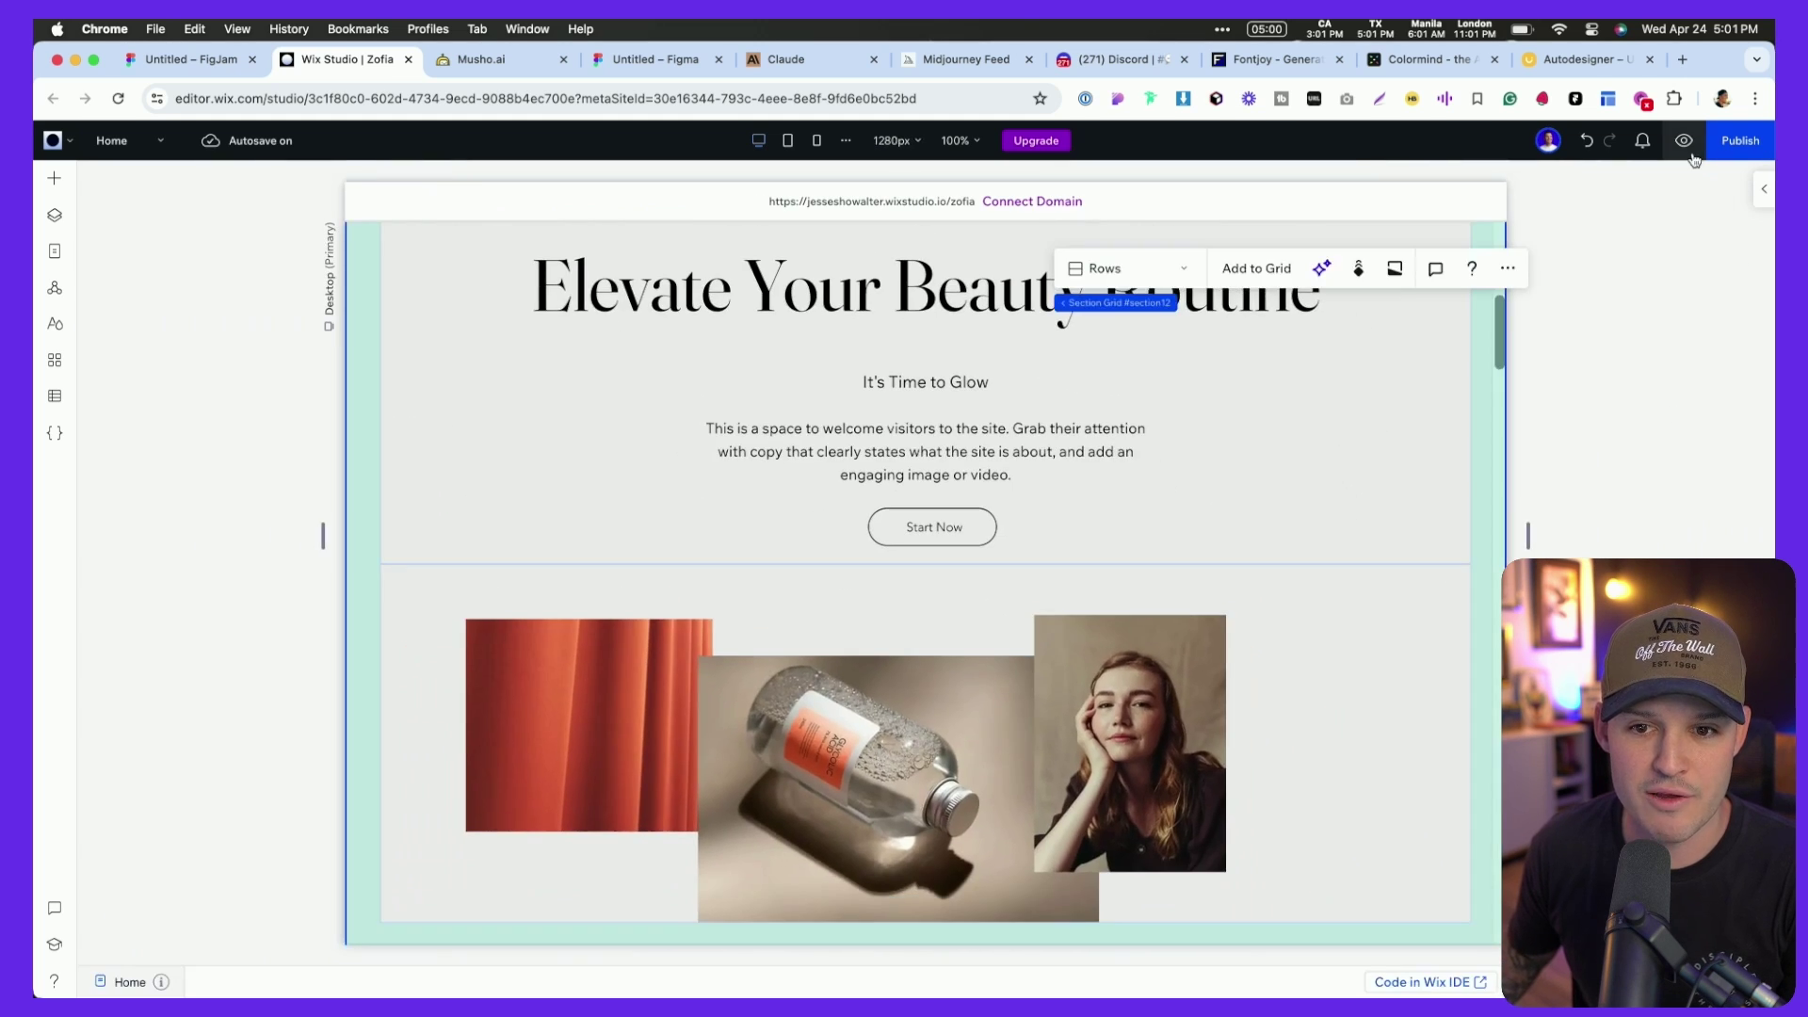
click(1685, 141)
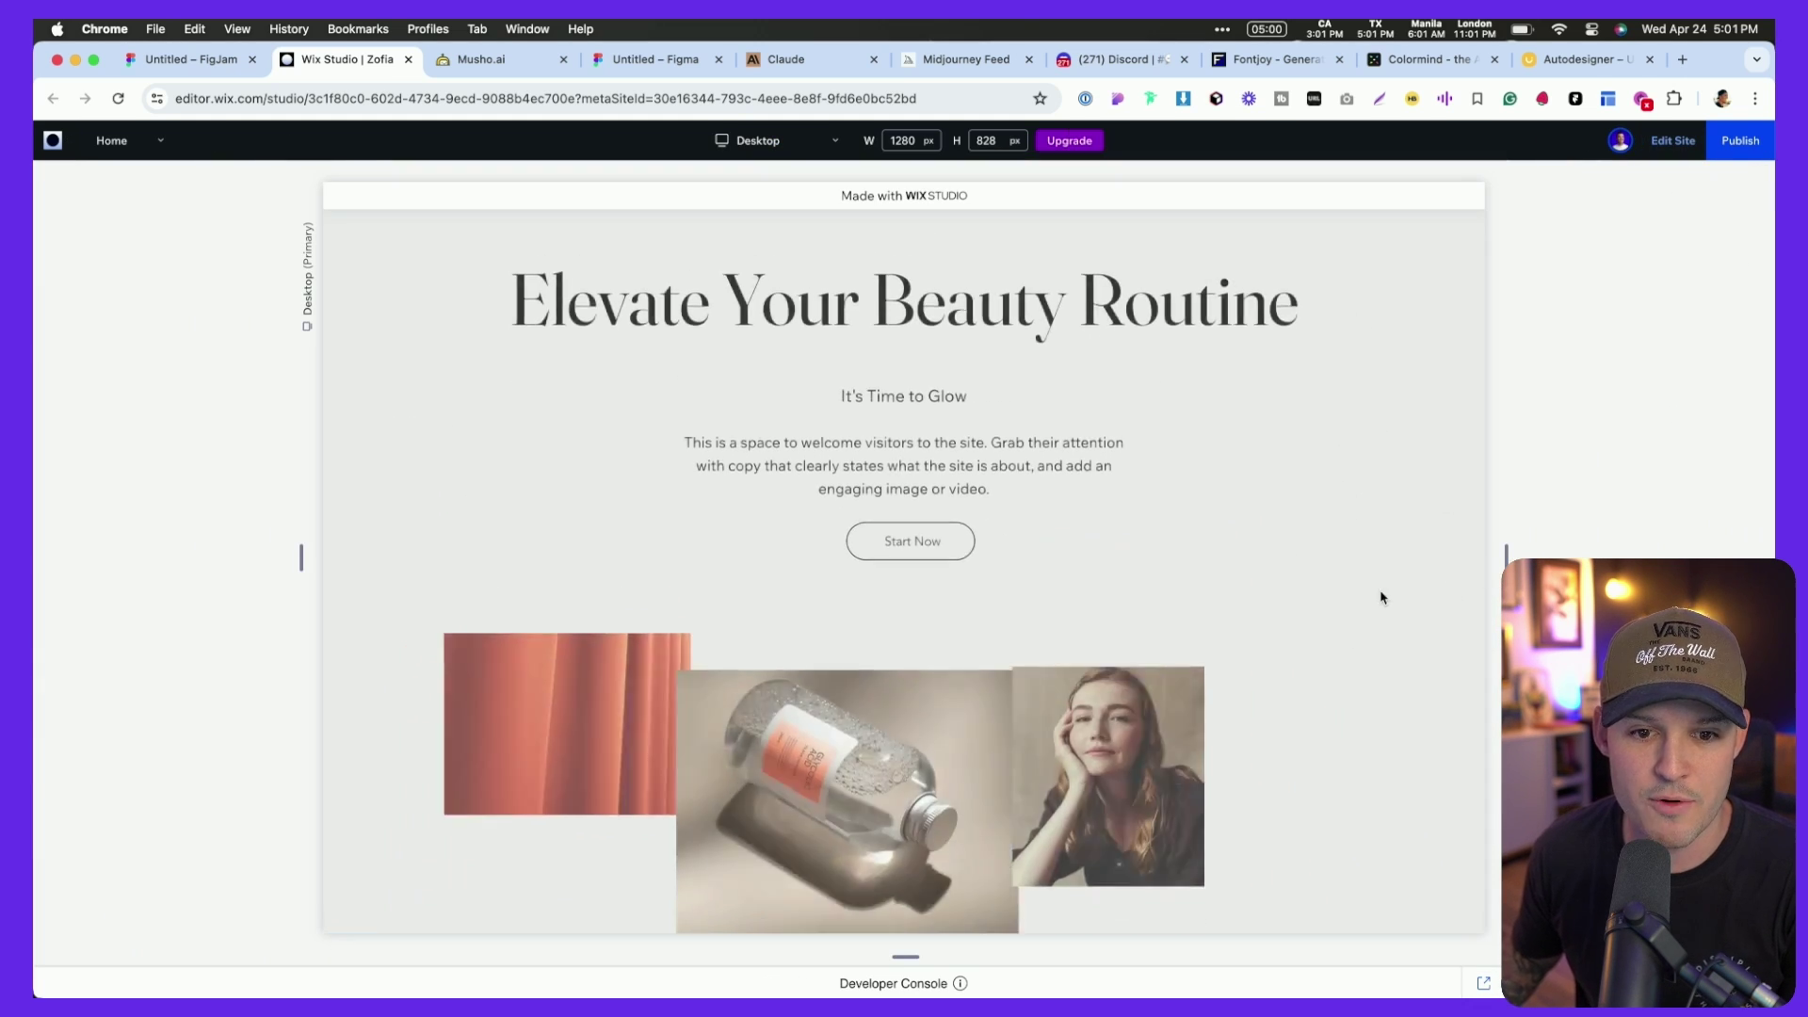
drag(1508, 556, 1143, 591)
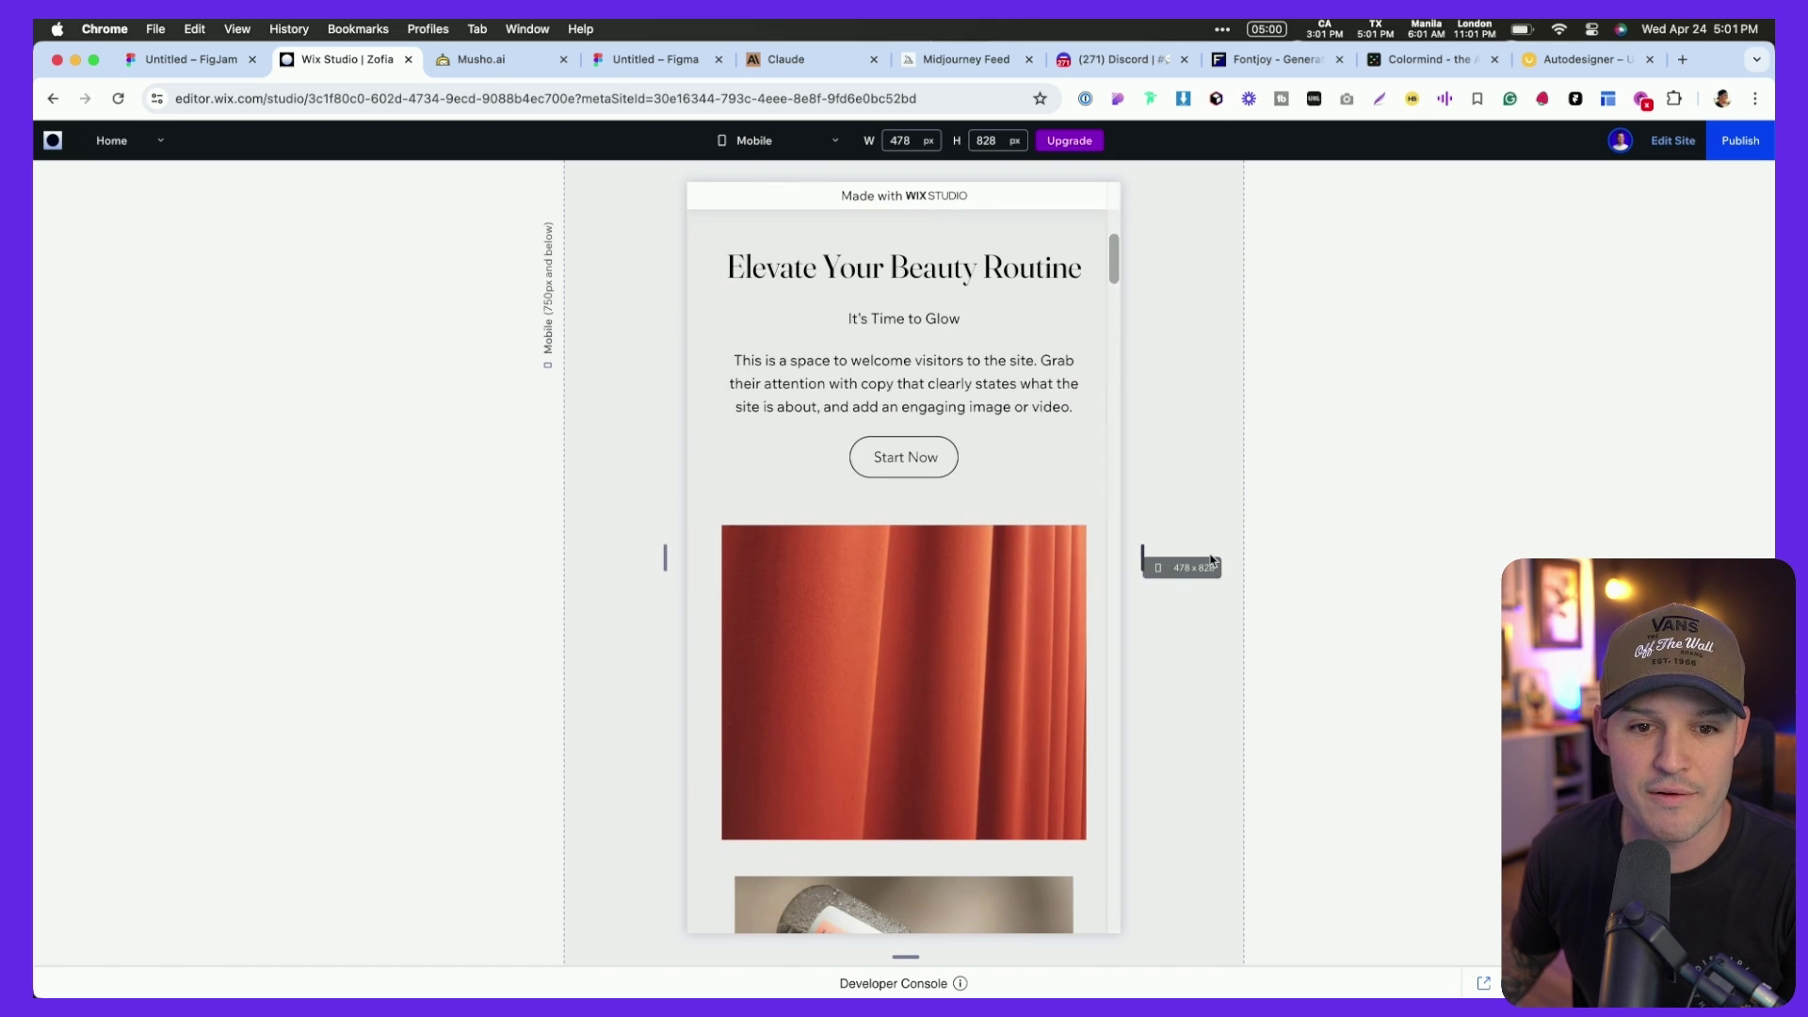
drag(1248, 559, 1208, 603)
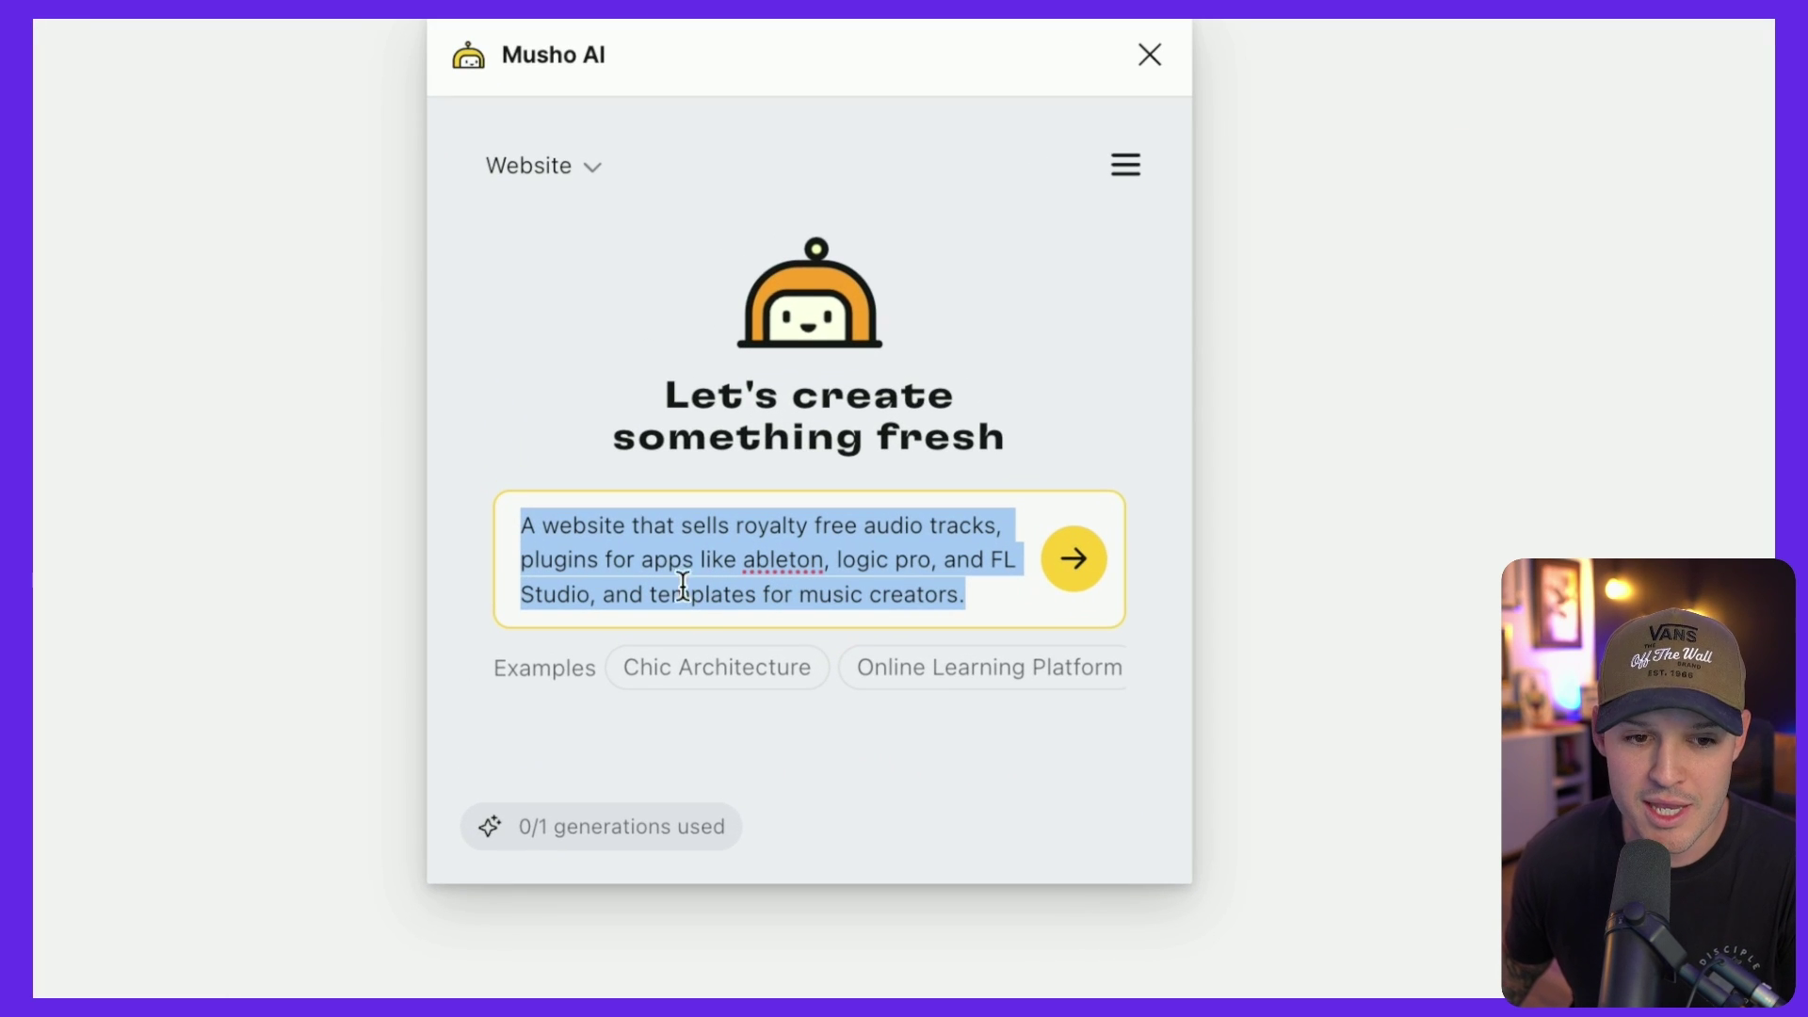
- Submit the royalty-free audio store prompt in Musho AI to generate the home page
click(546, 536)
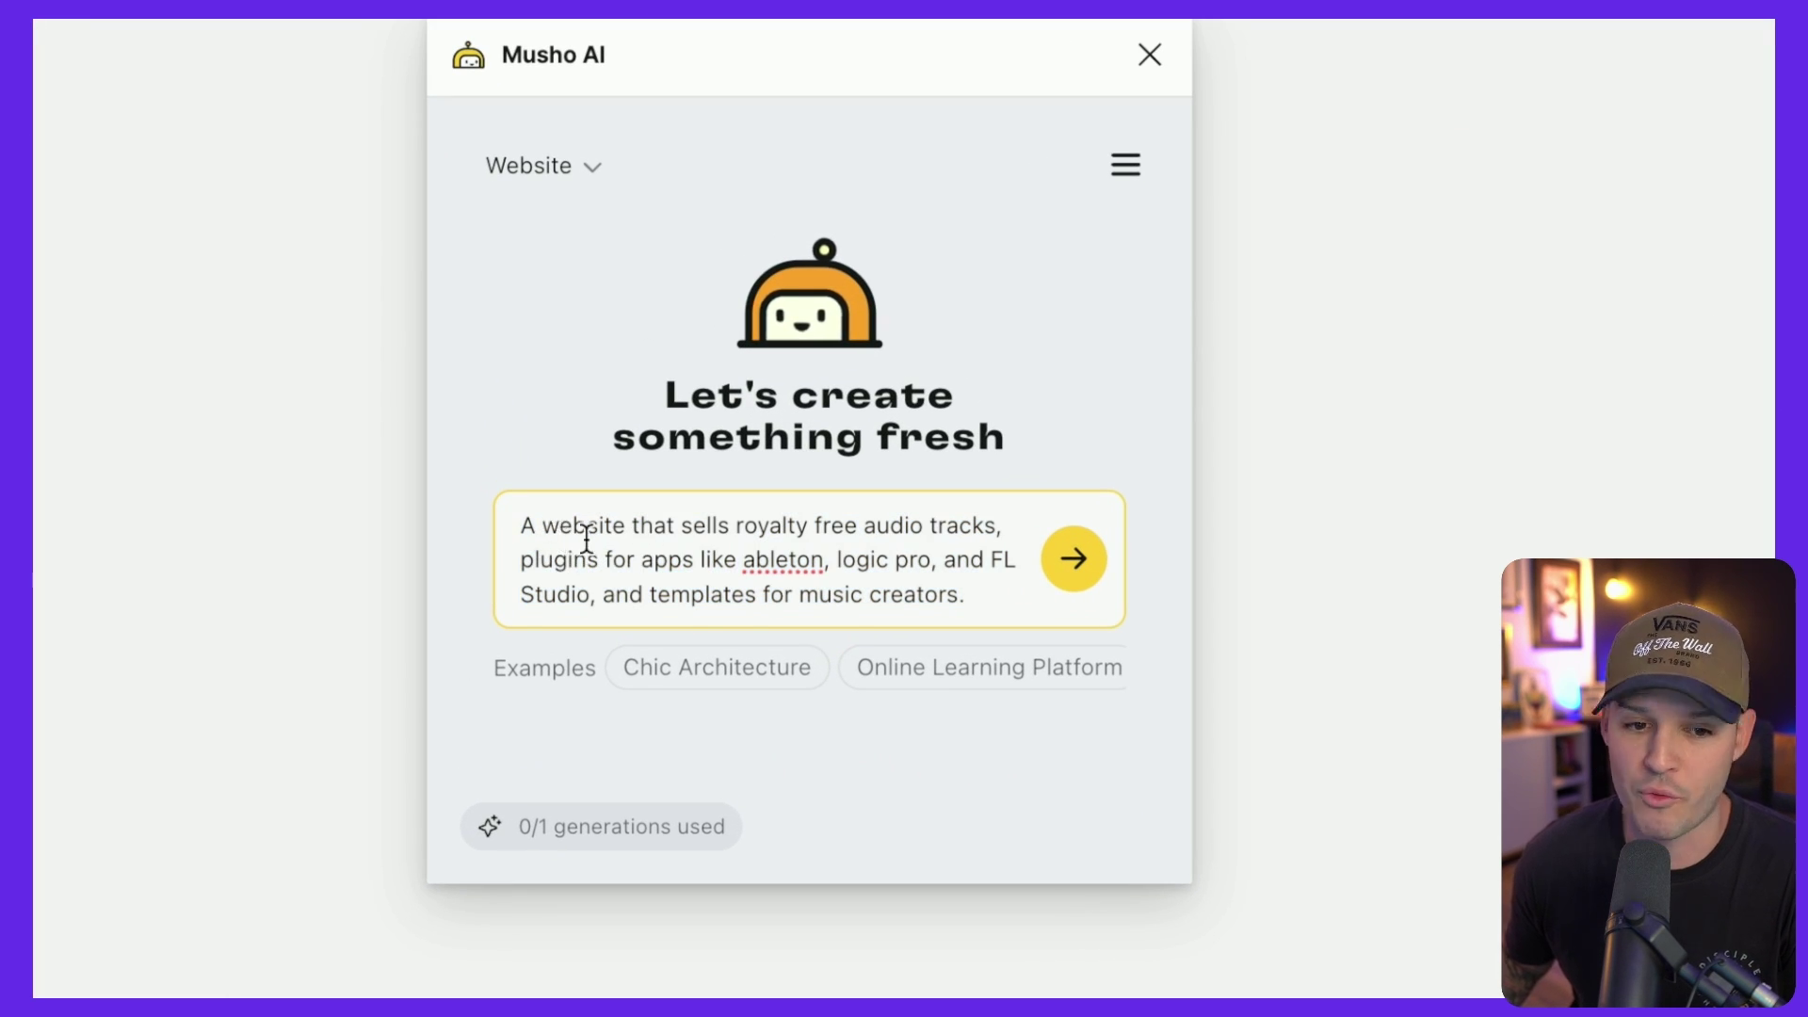
click(1073, 559)
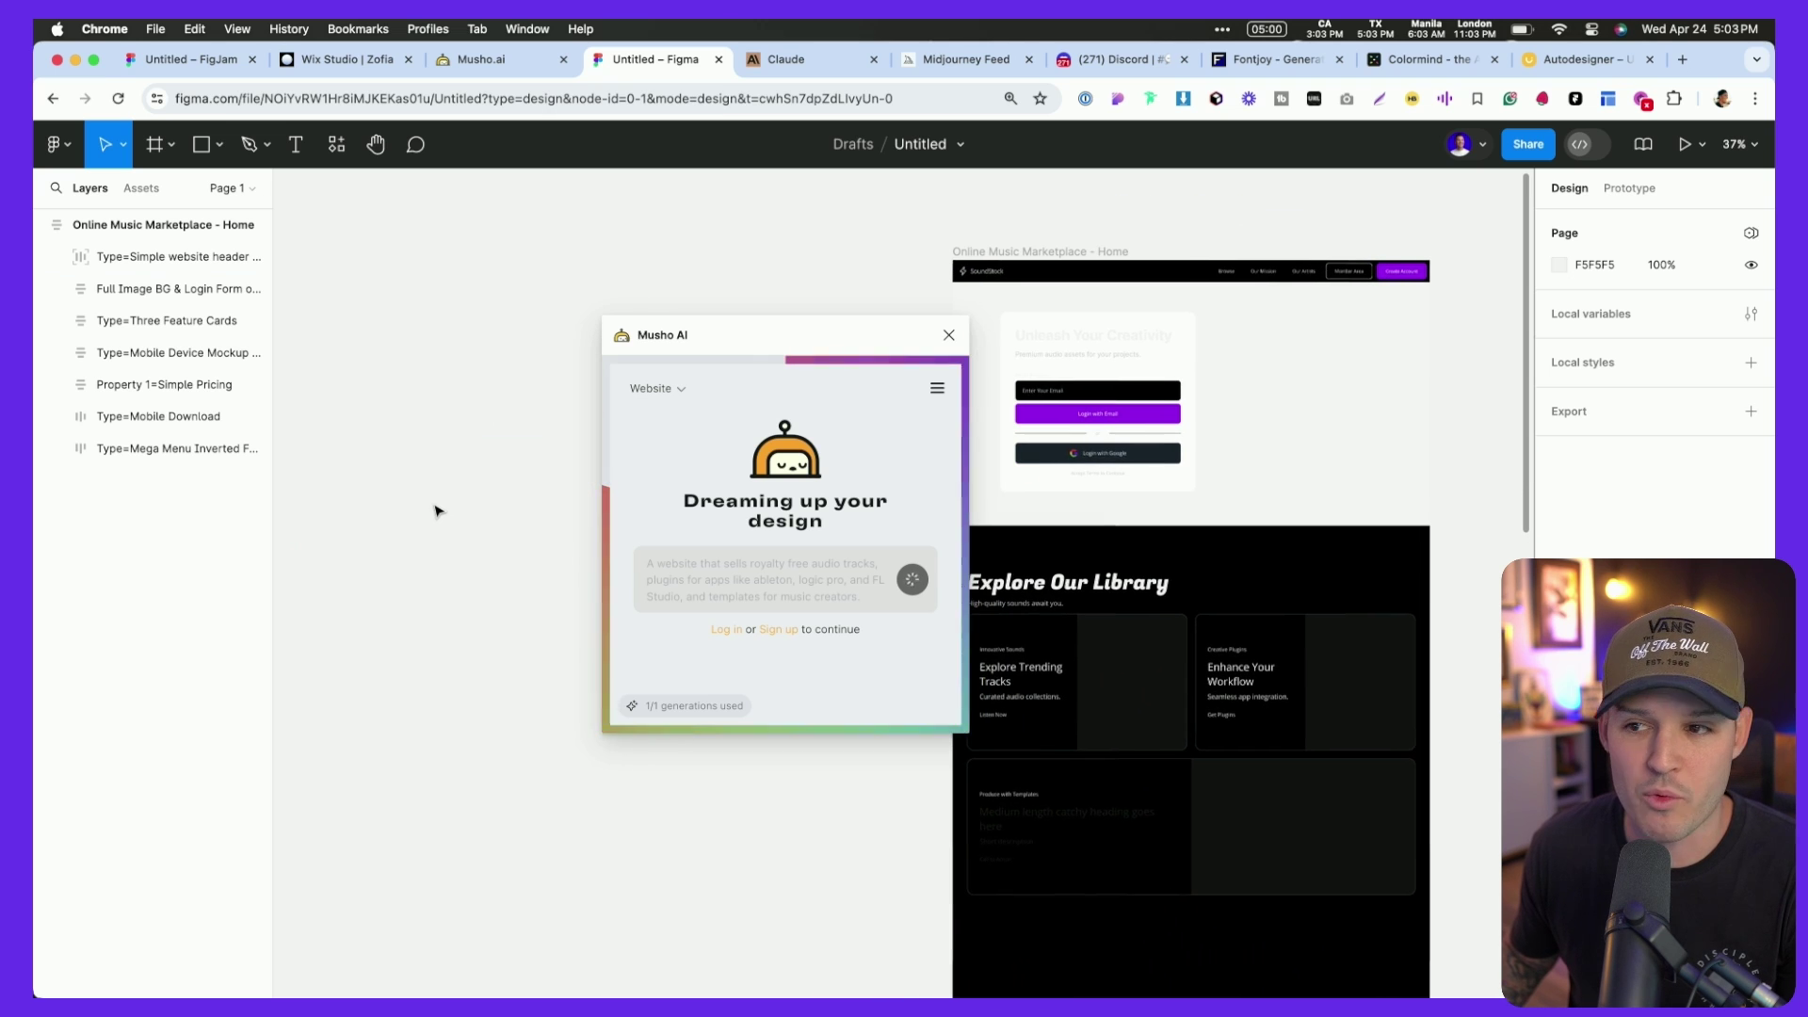
- Move the Musho window aside and scroll through the finished SoundStock home page design
drag(740, 339, 555, 344)
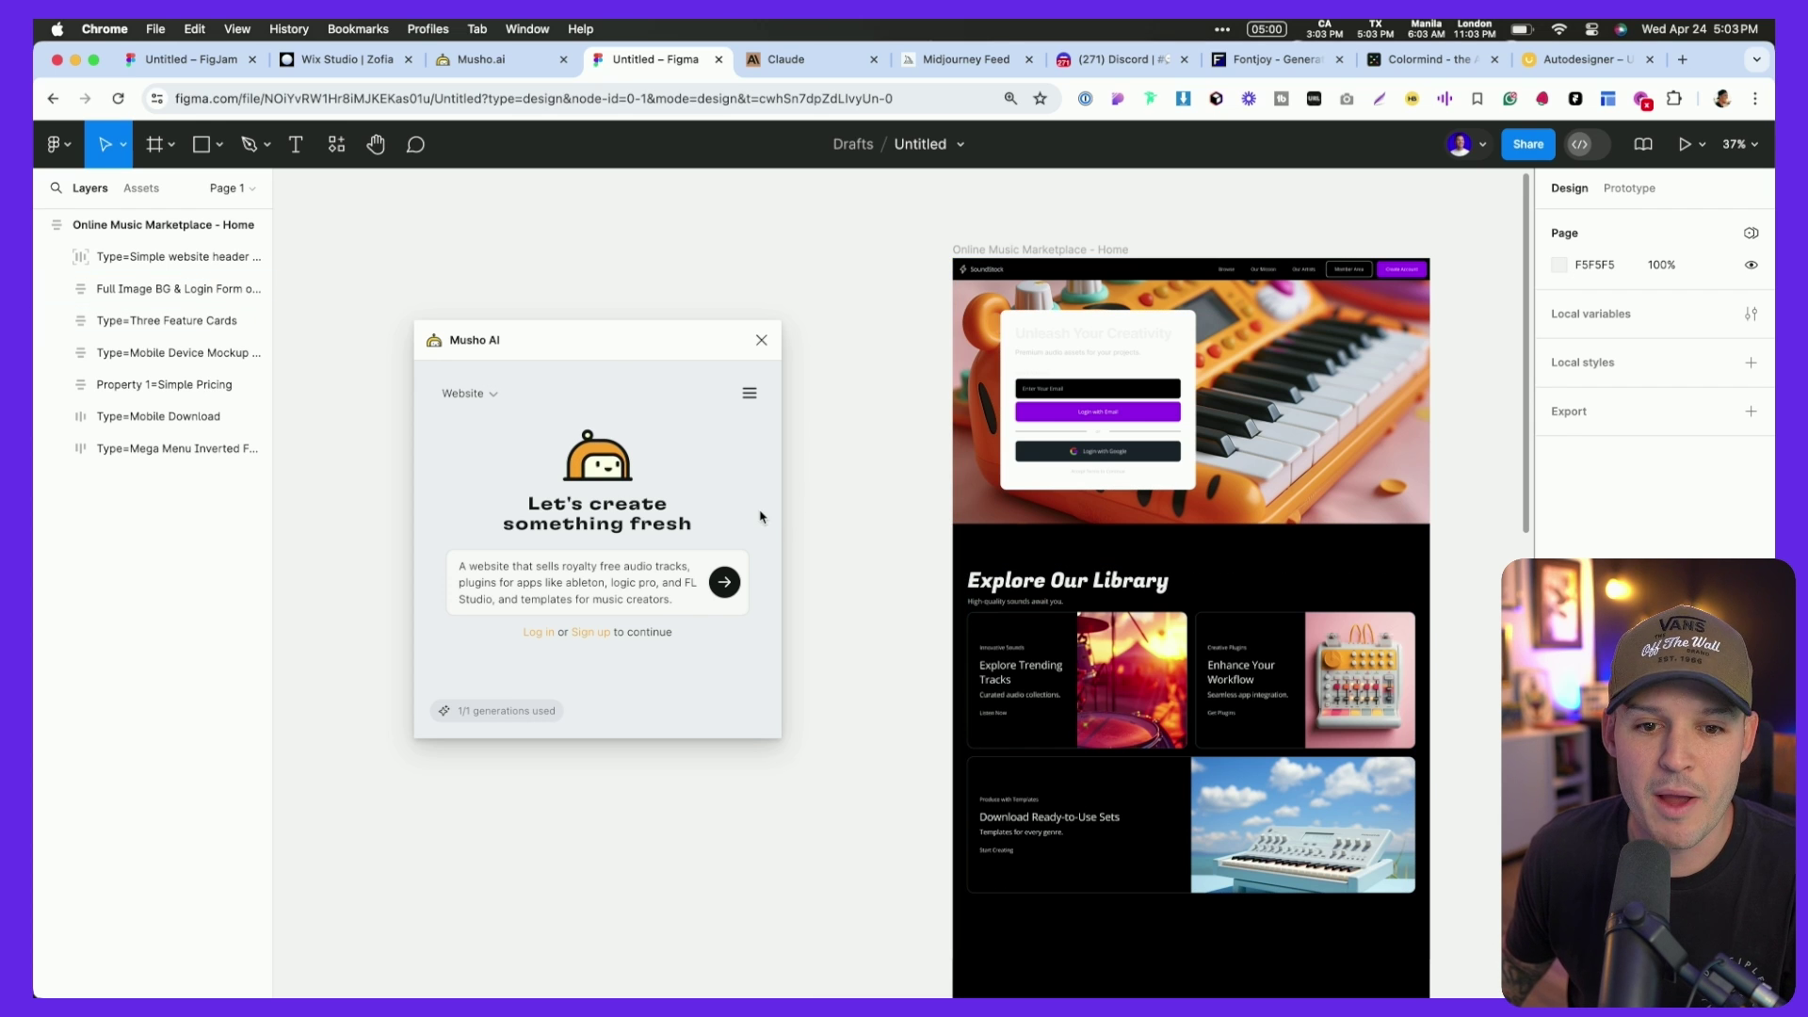
scroll(867, 248, up, 5)
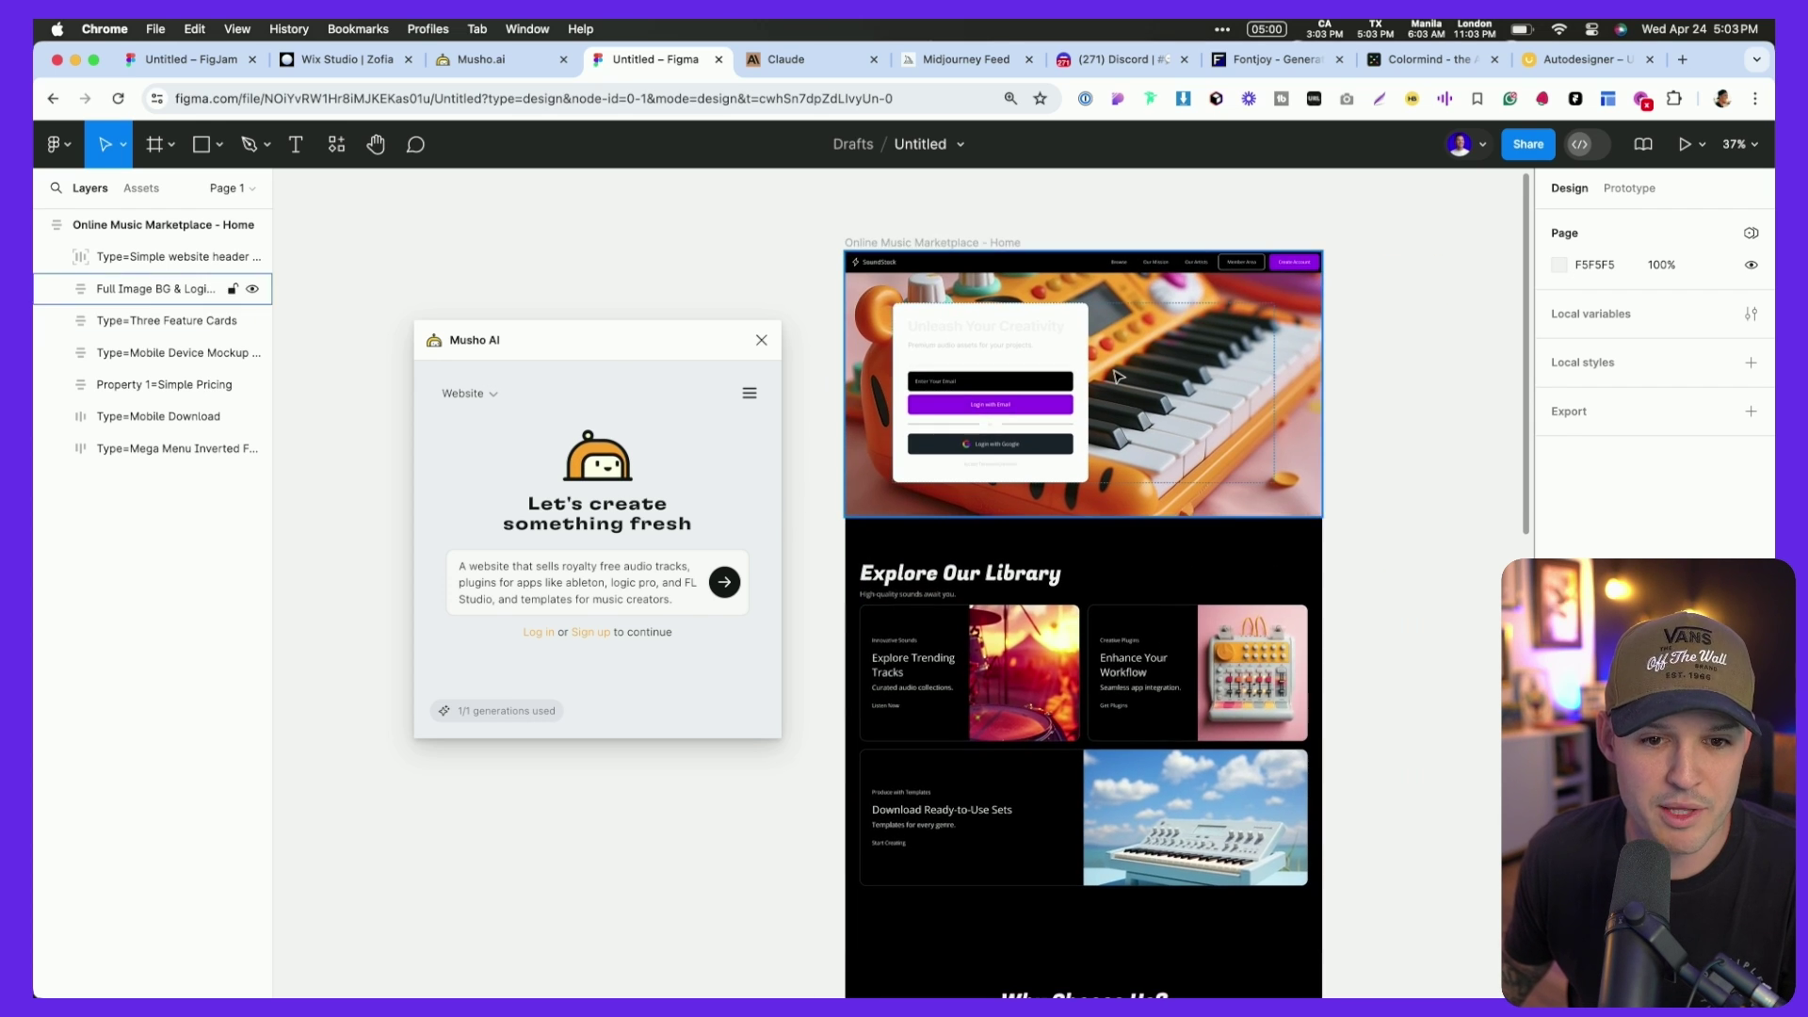
scroll(1031, 427, up, 2)
drag(565, 340, 254, 344)
scroll(905, 337, up, 2)
scroll(905, 337, down, 3)
scroll(1249, 366, down, 10)
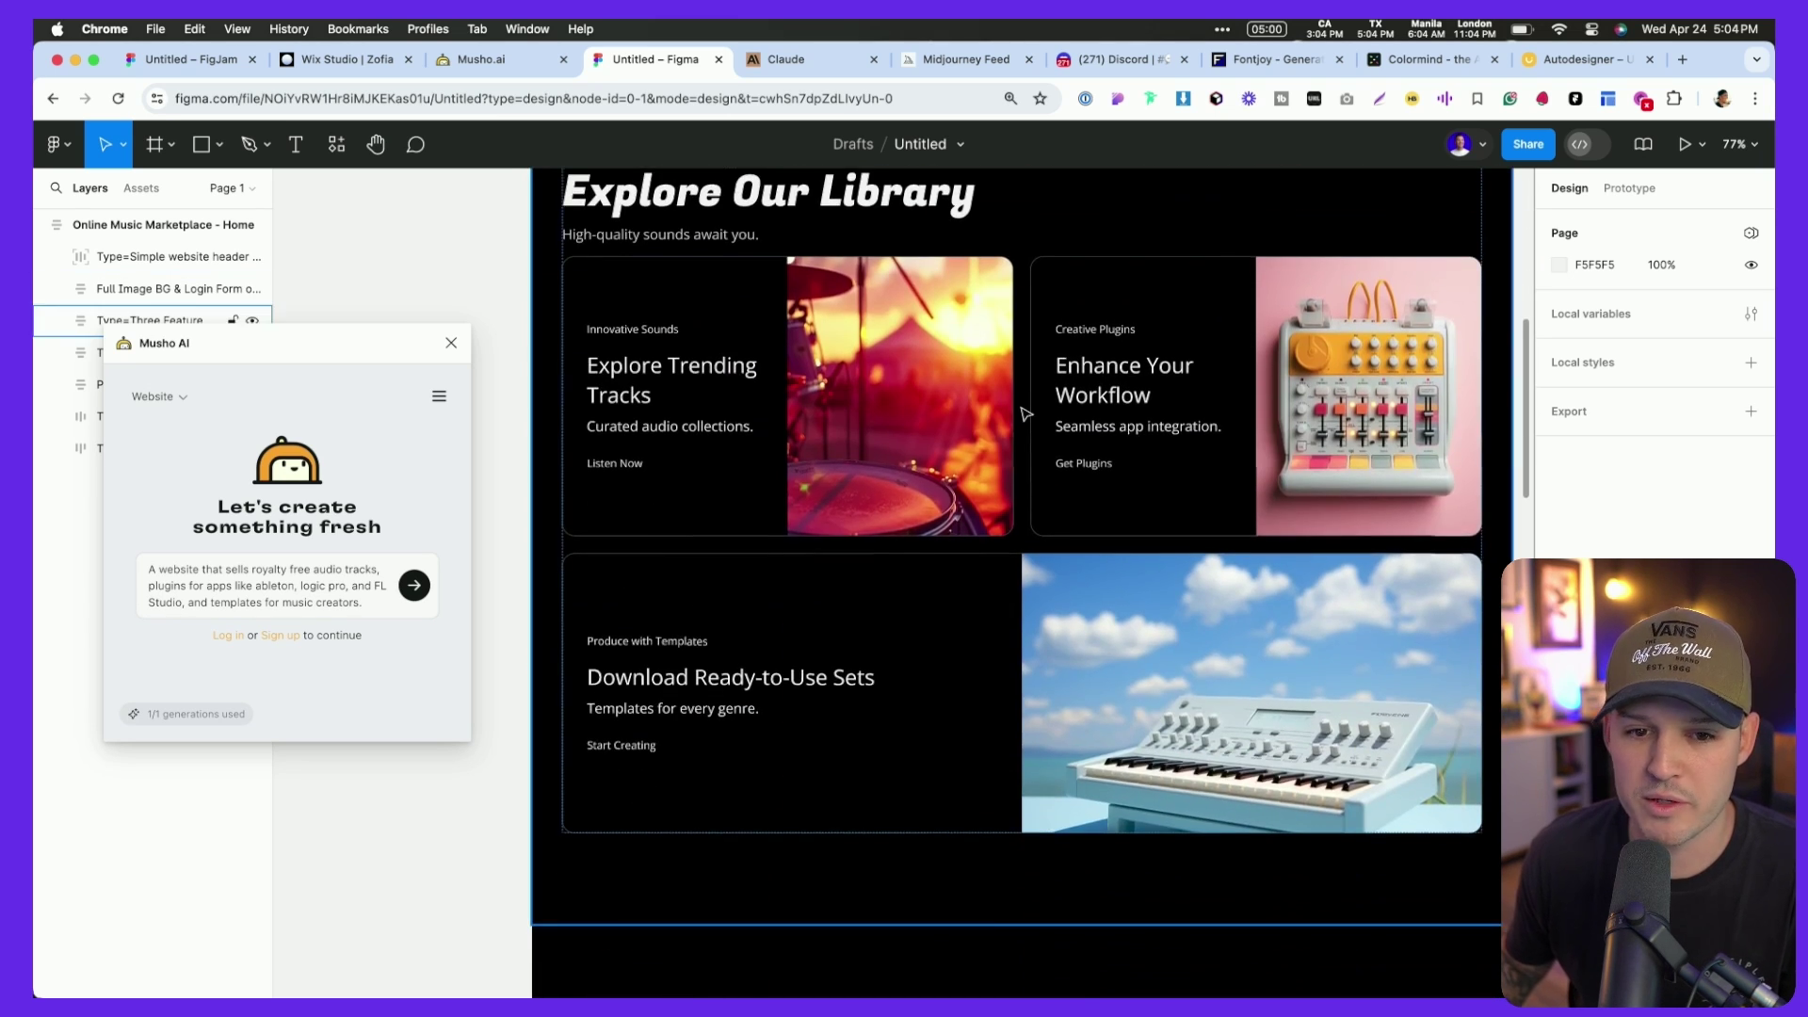
scroll(907, 502, down, 5)
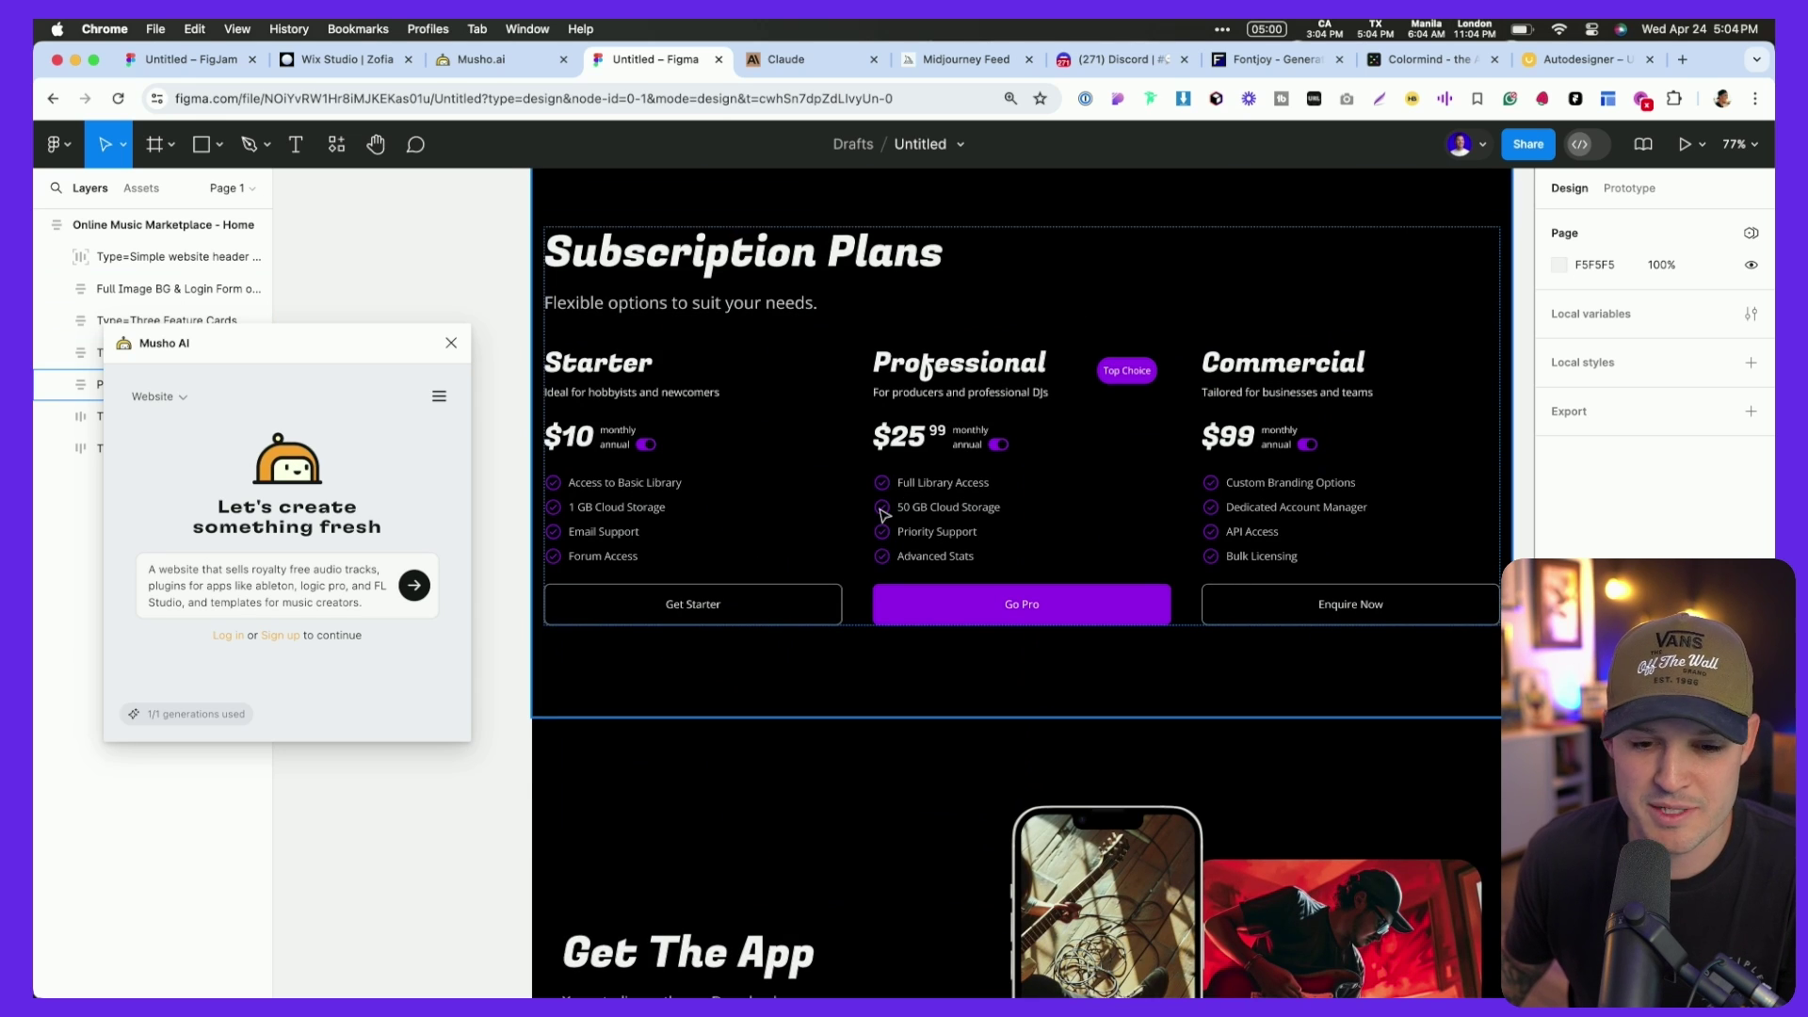
scroll(884, 513, down, 5)
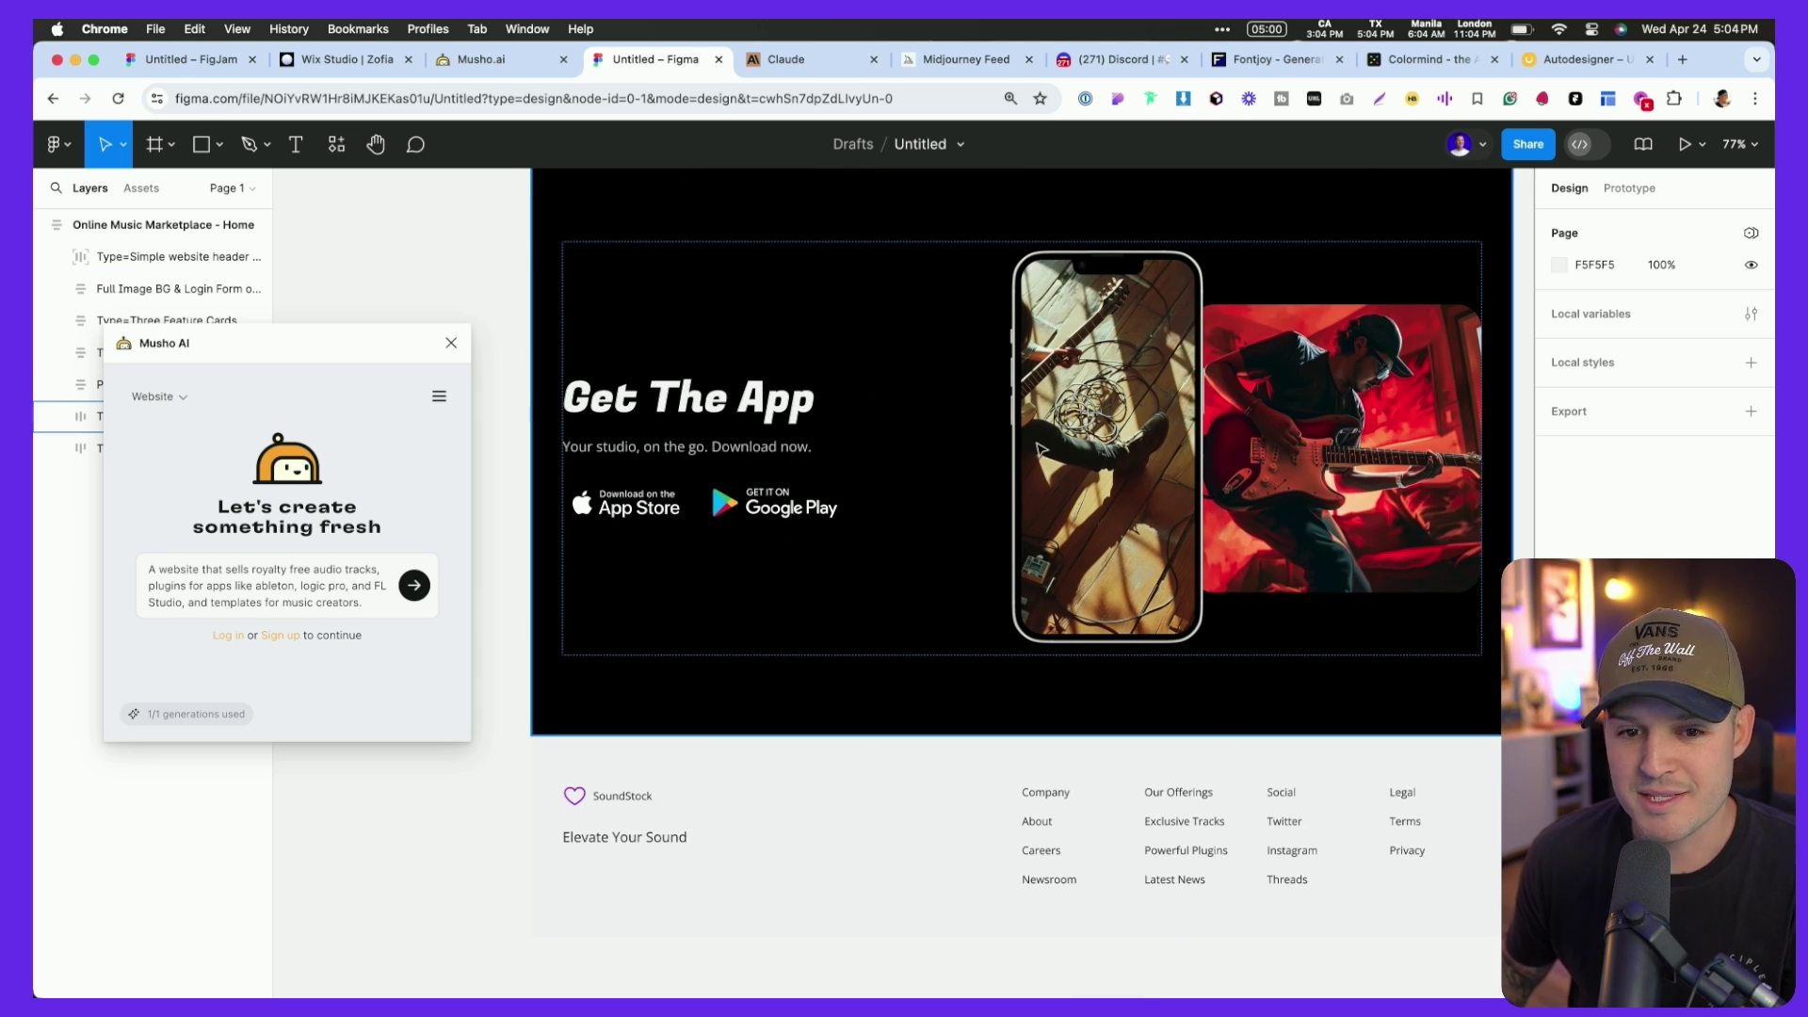
scroll(982, 481, up, 15)
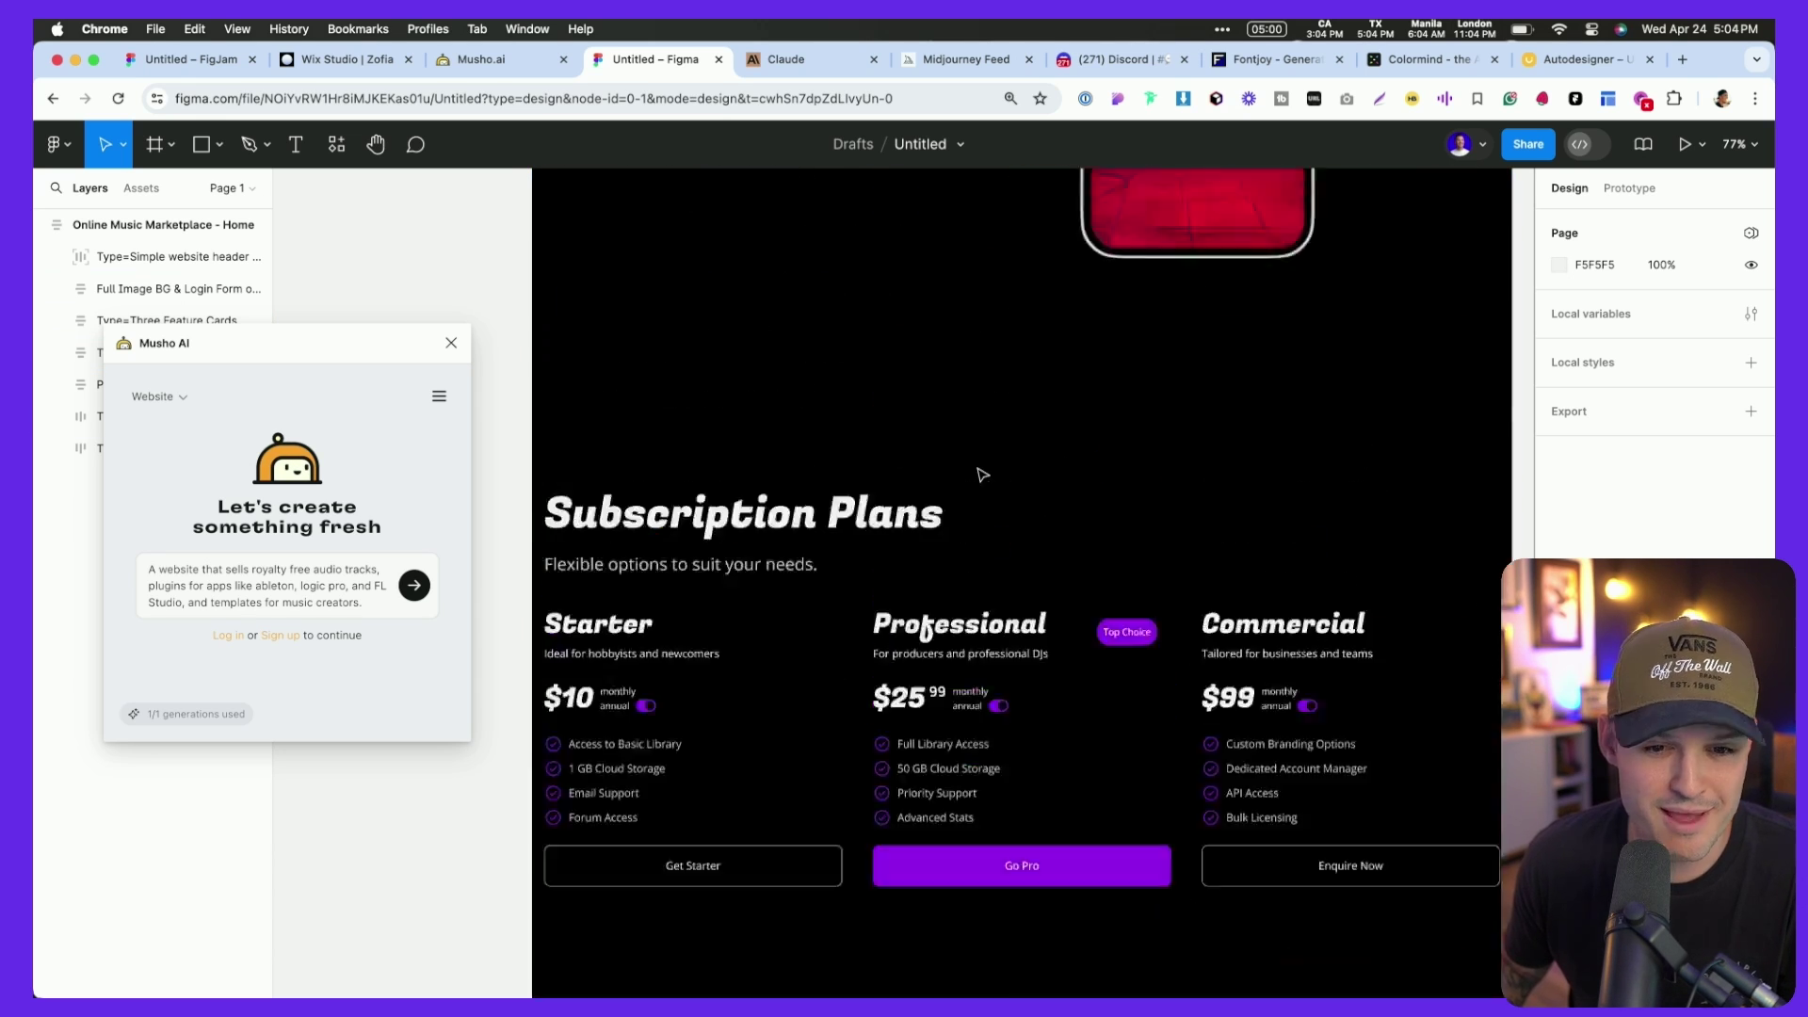
scroll(979, 493, up, 10)
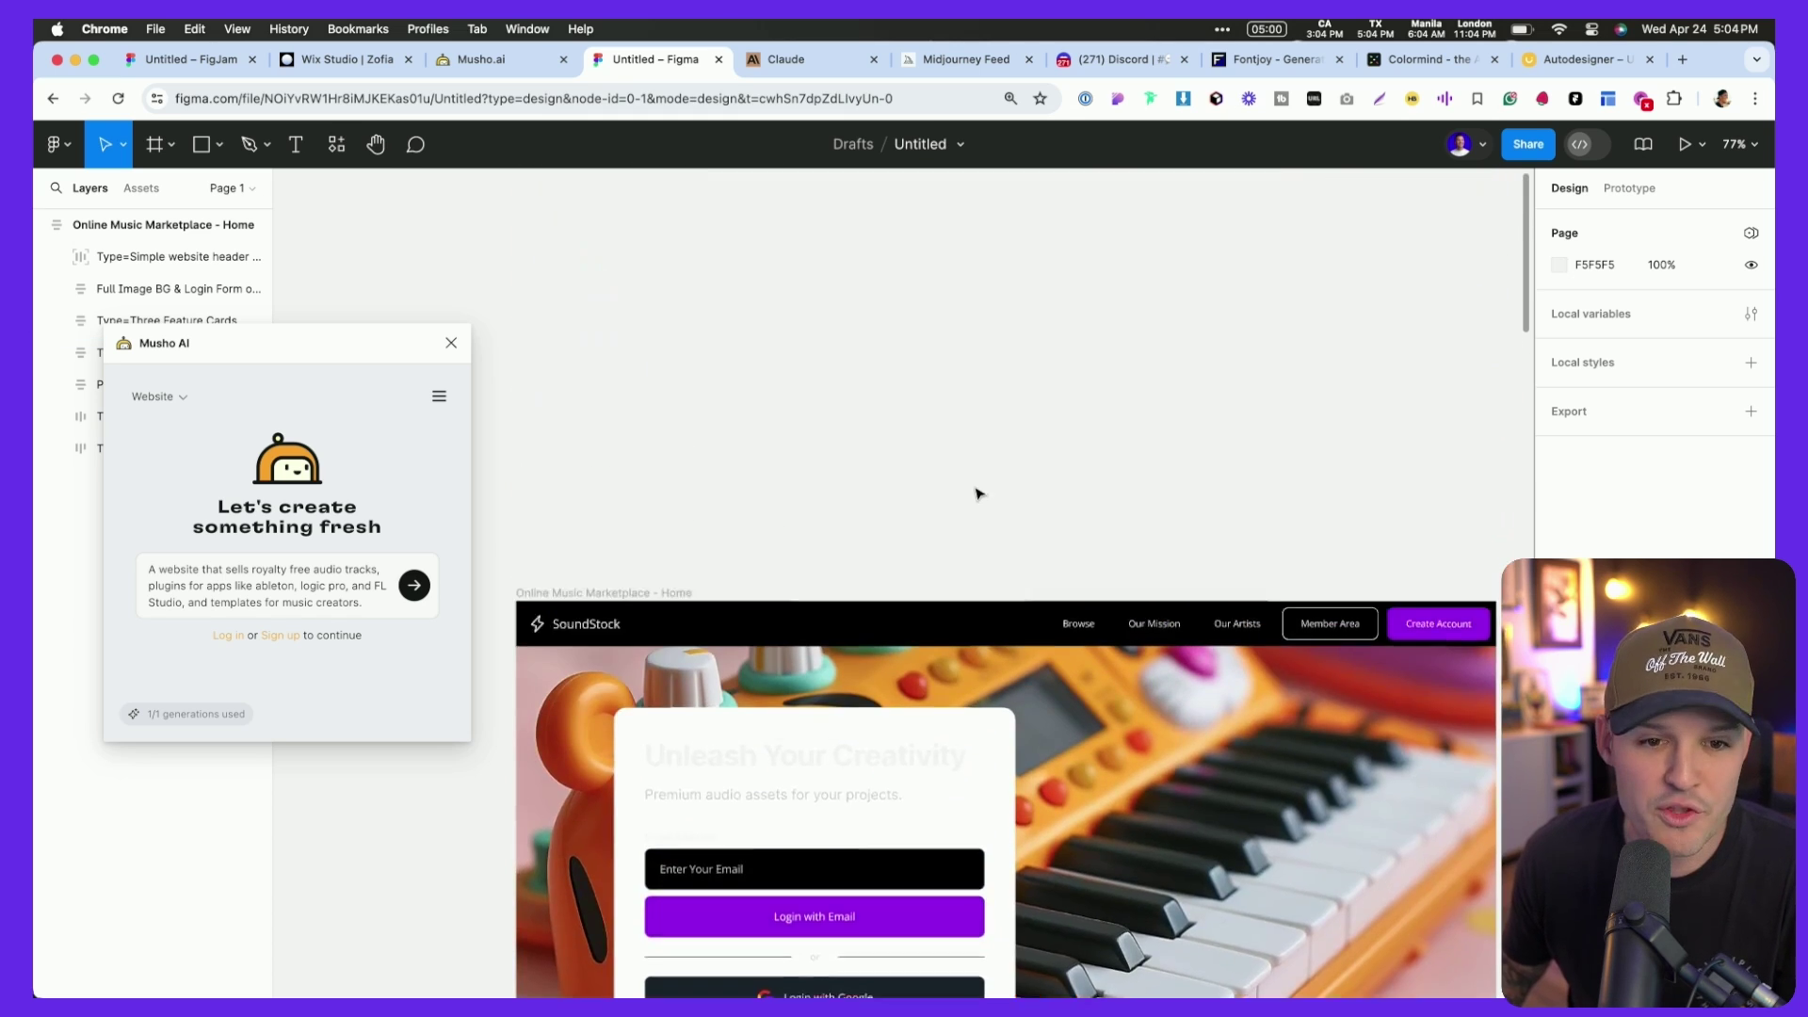
scroll(977, 491, down, 3)
scroll(978, 491, down, 1)
scroll(978, 492, down, 3)
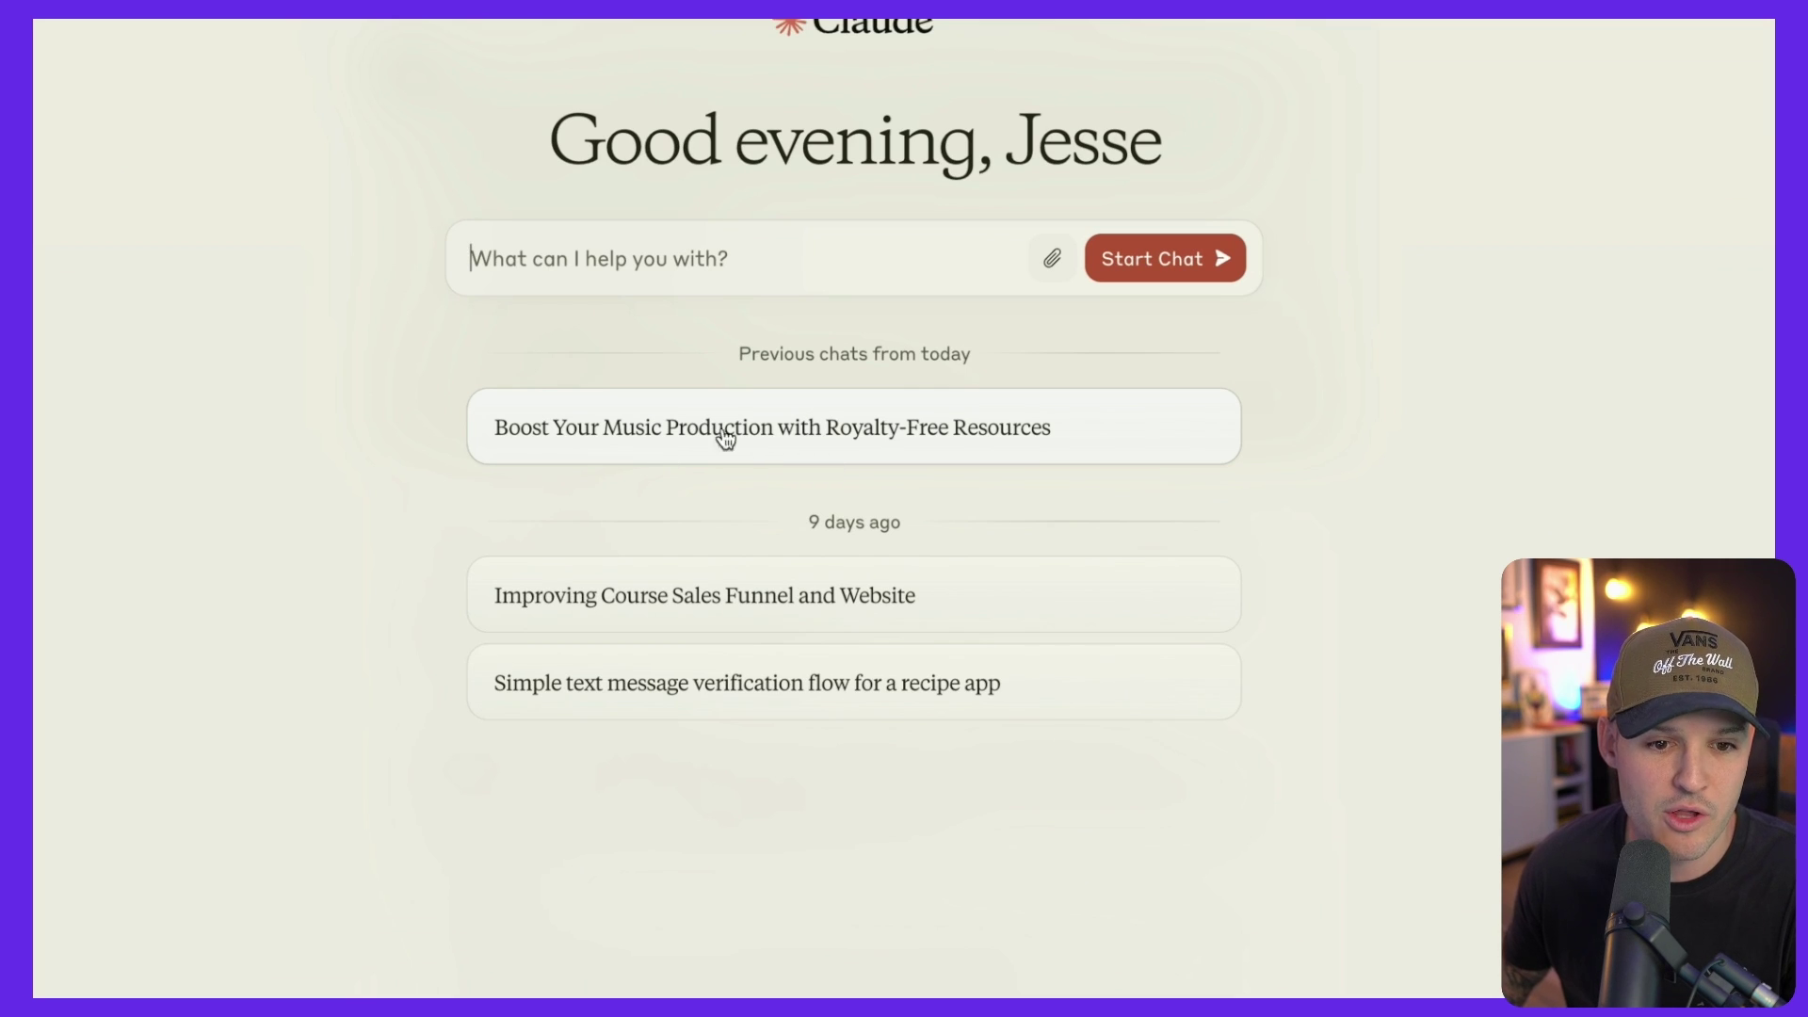
- Open the music production chat and highlight the requested sections and Donald Miller style instruction
click(778, 432)
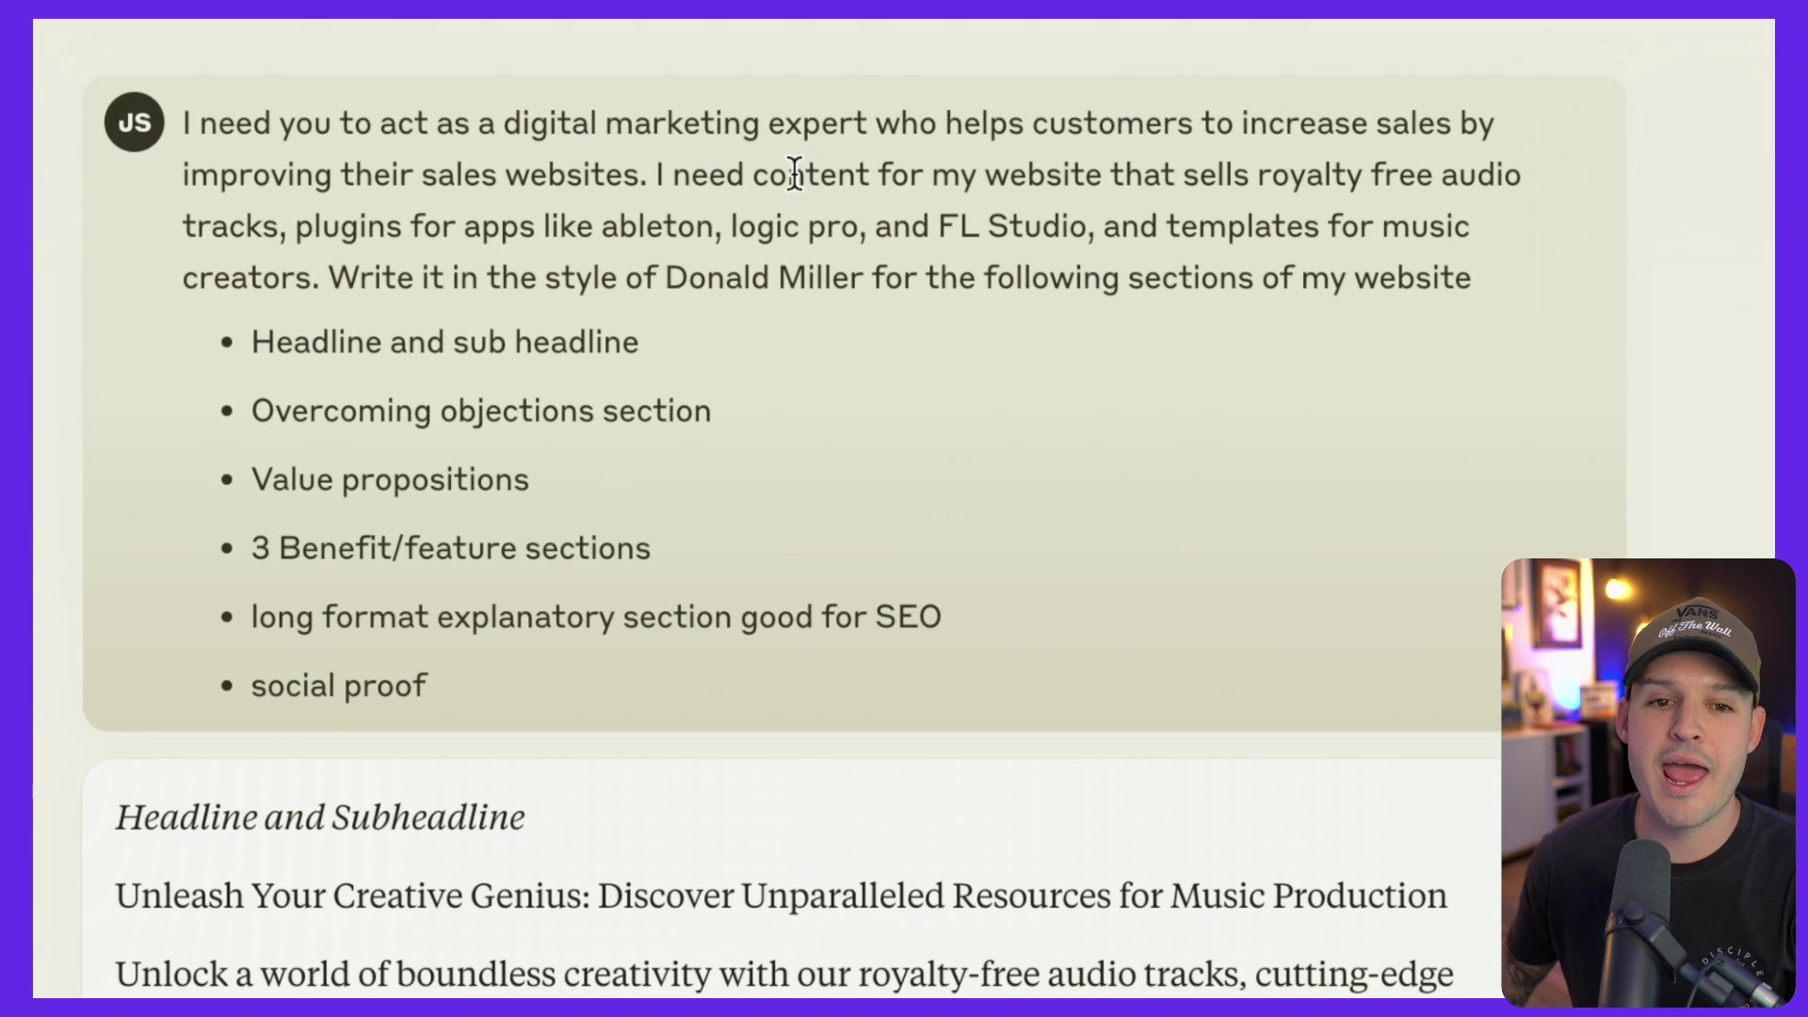
drag(787, 177, 1309, 179)
click(1310, 180)
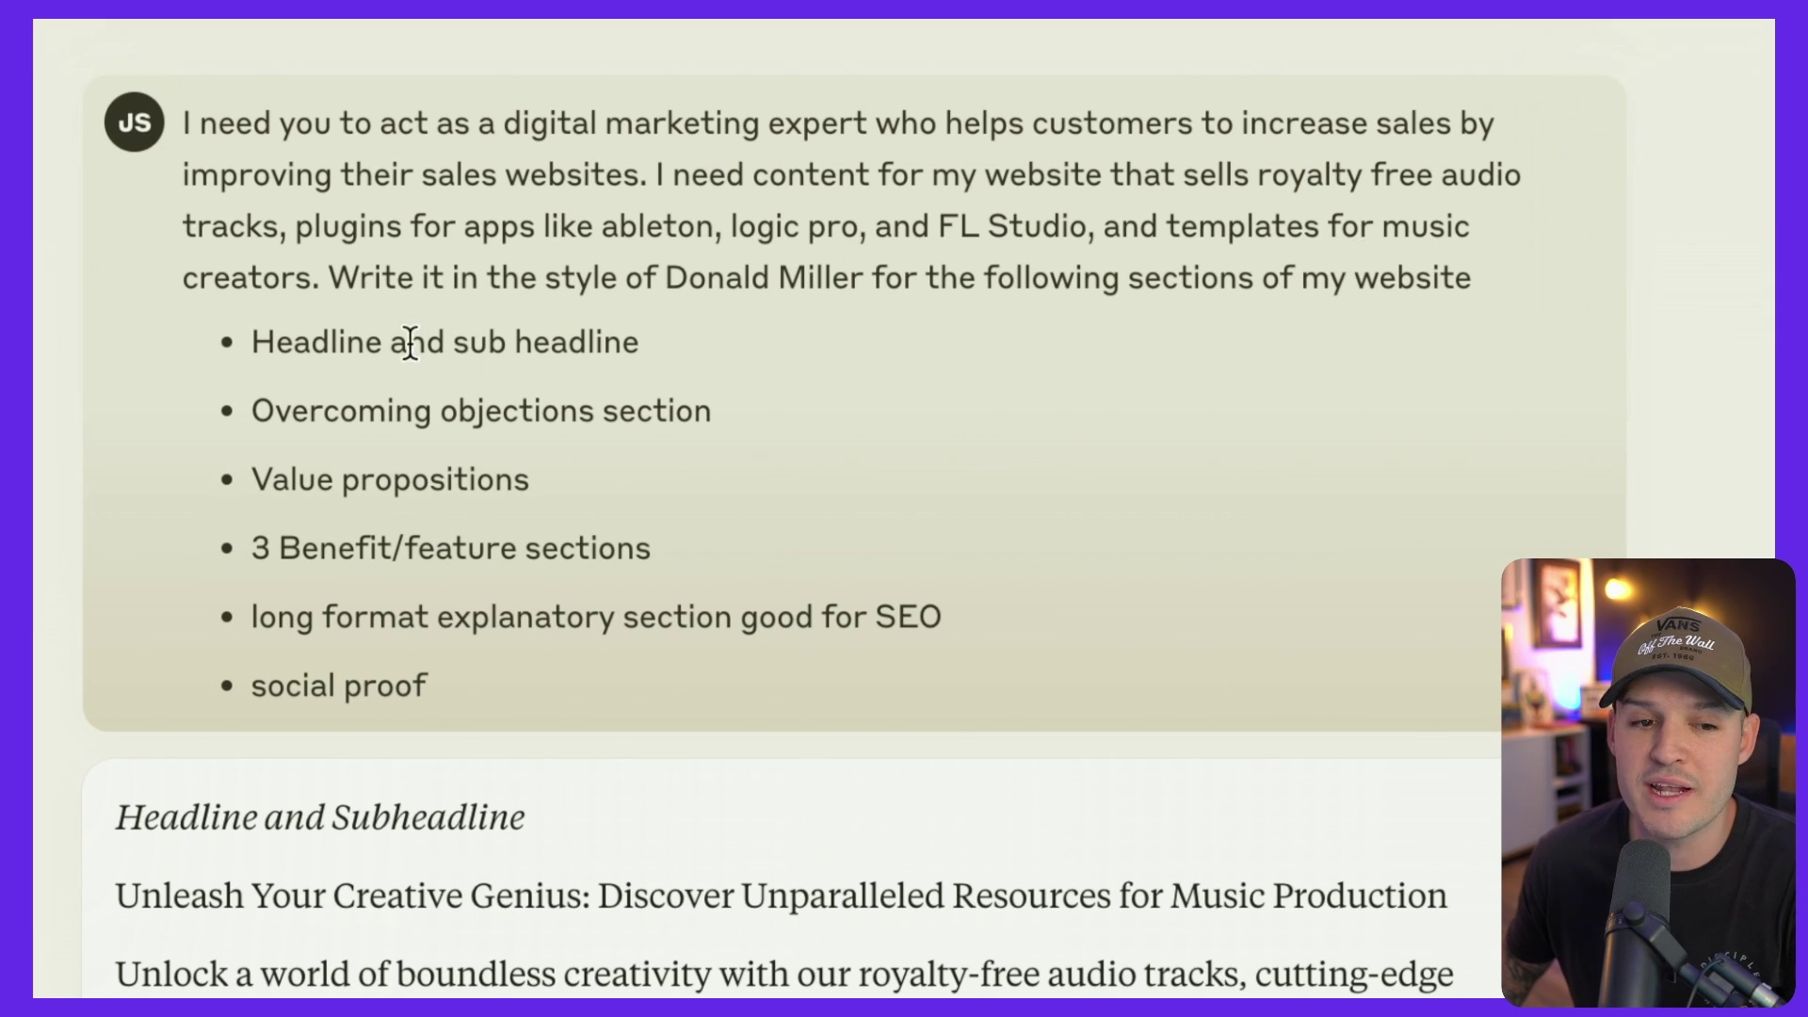
drag(286, 341, 654, 687)
click(657, 687)
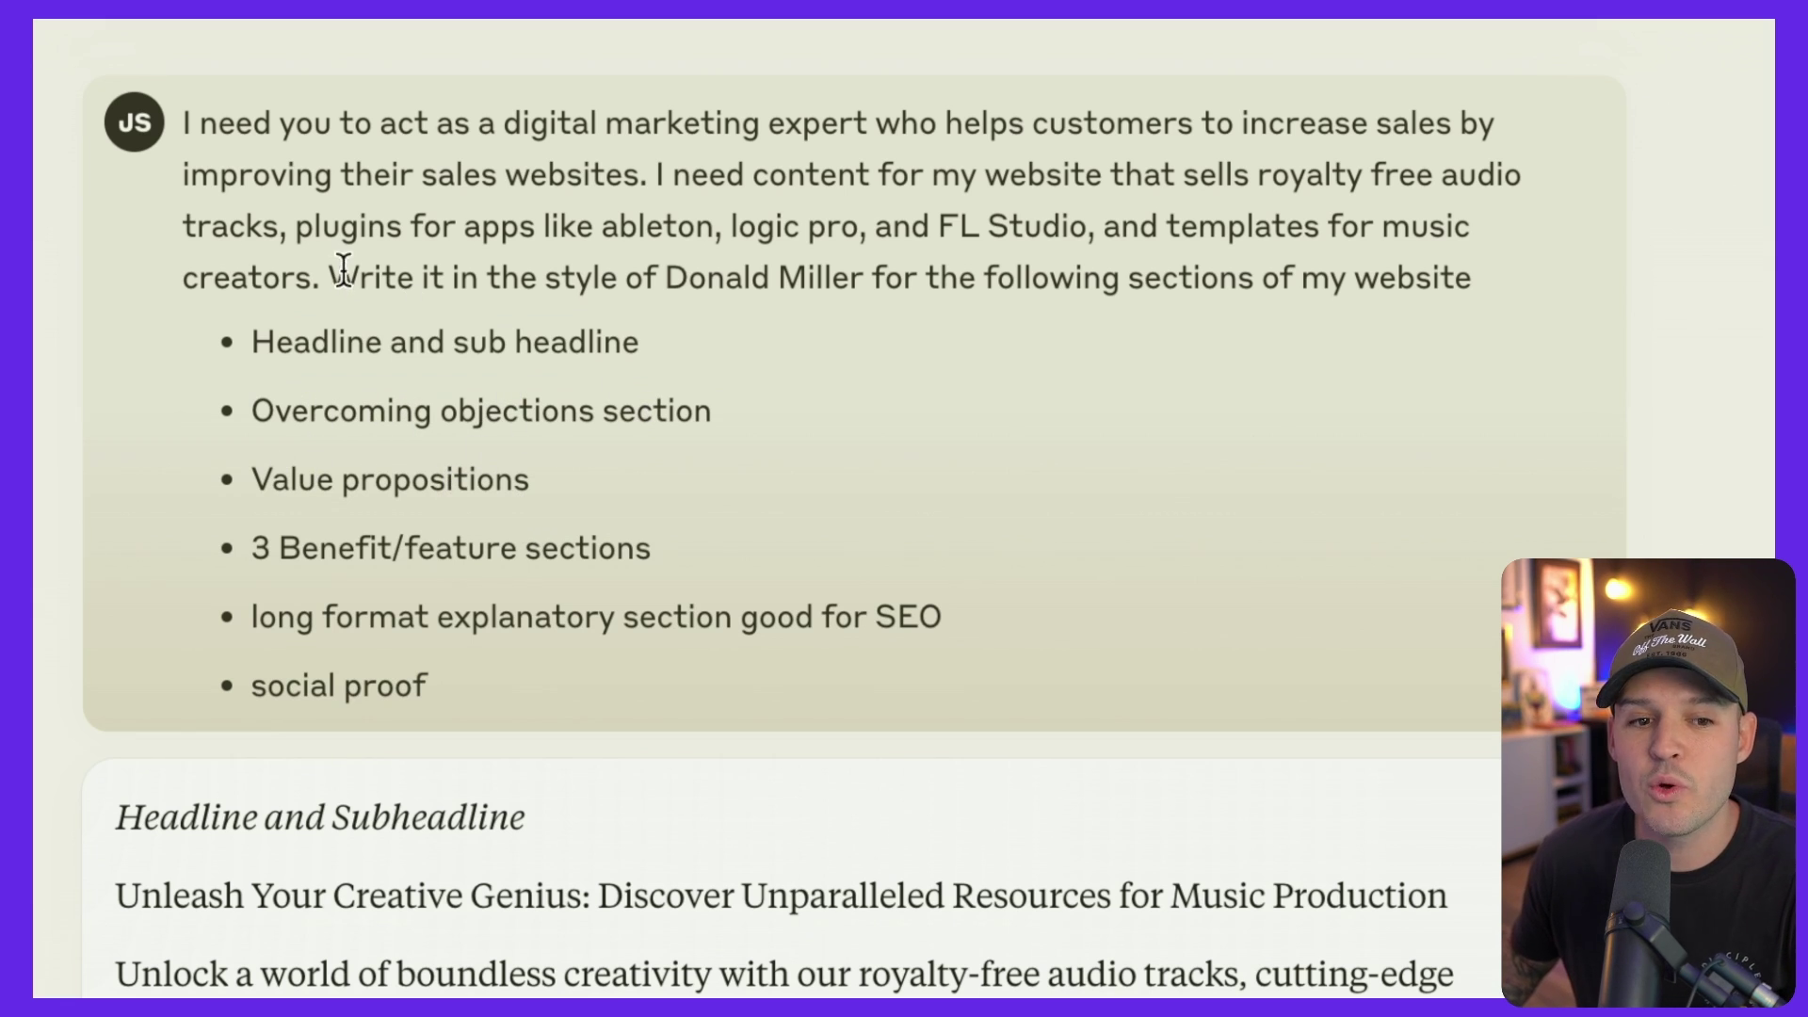
drag(356, 274, 922, 293)
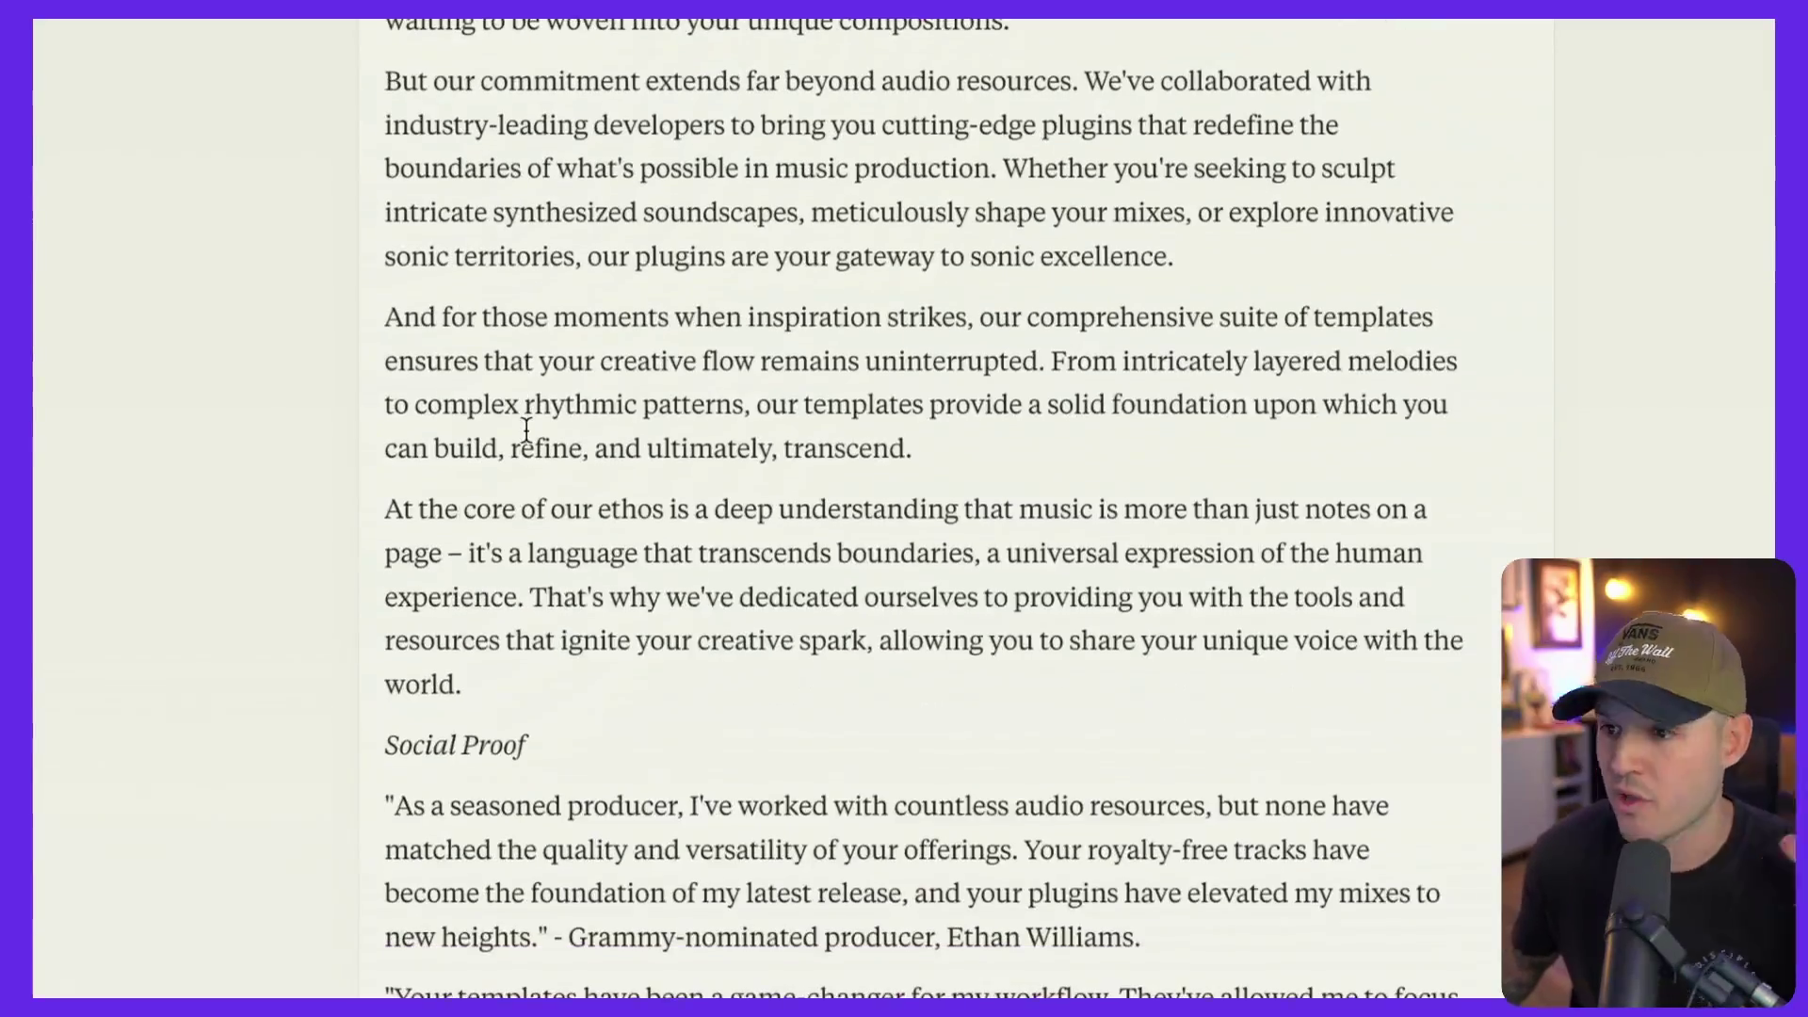
- Scroll through the generated copy down to the Social Proof testimonials
scroll(537, 396, down, 1)
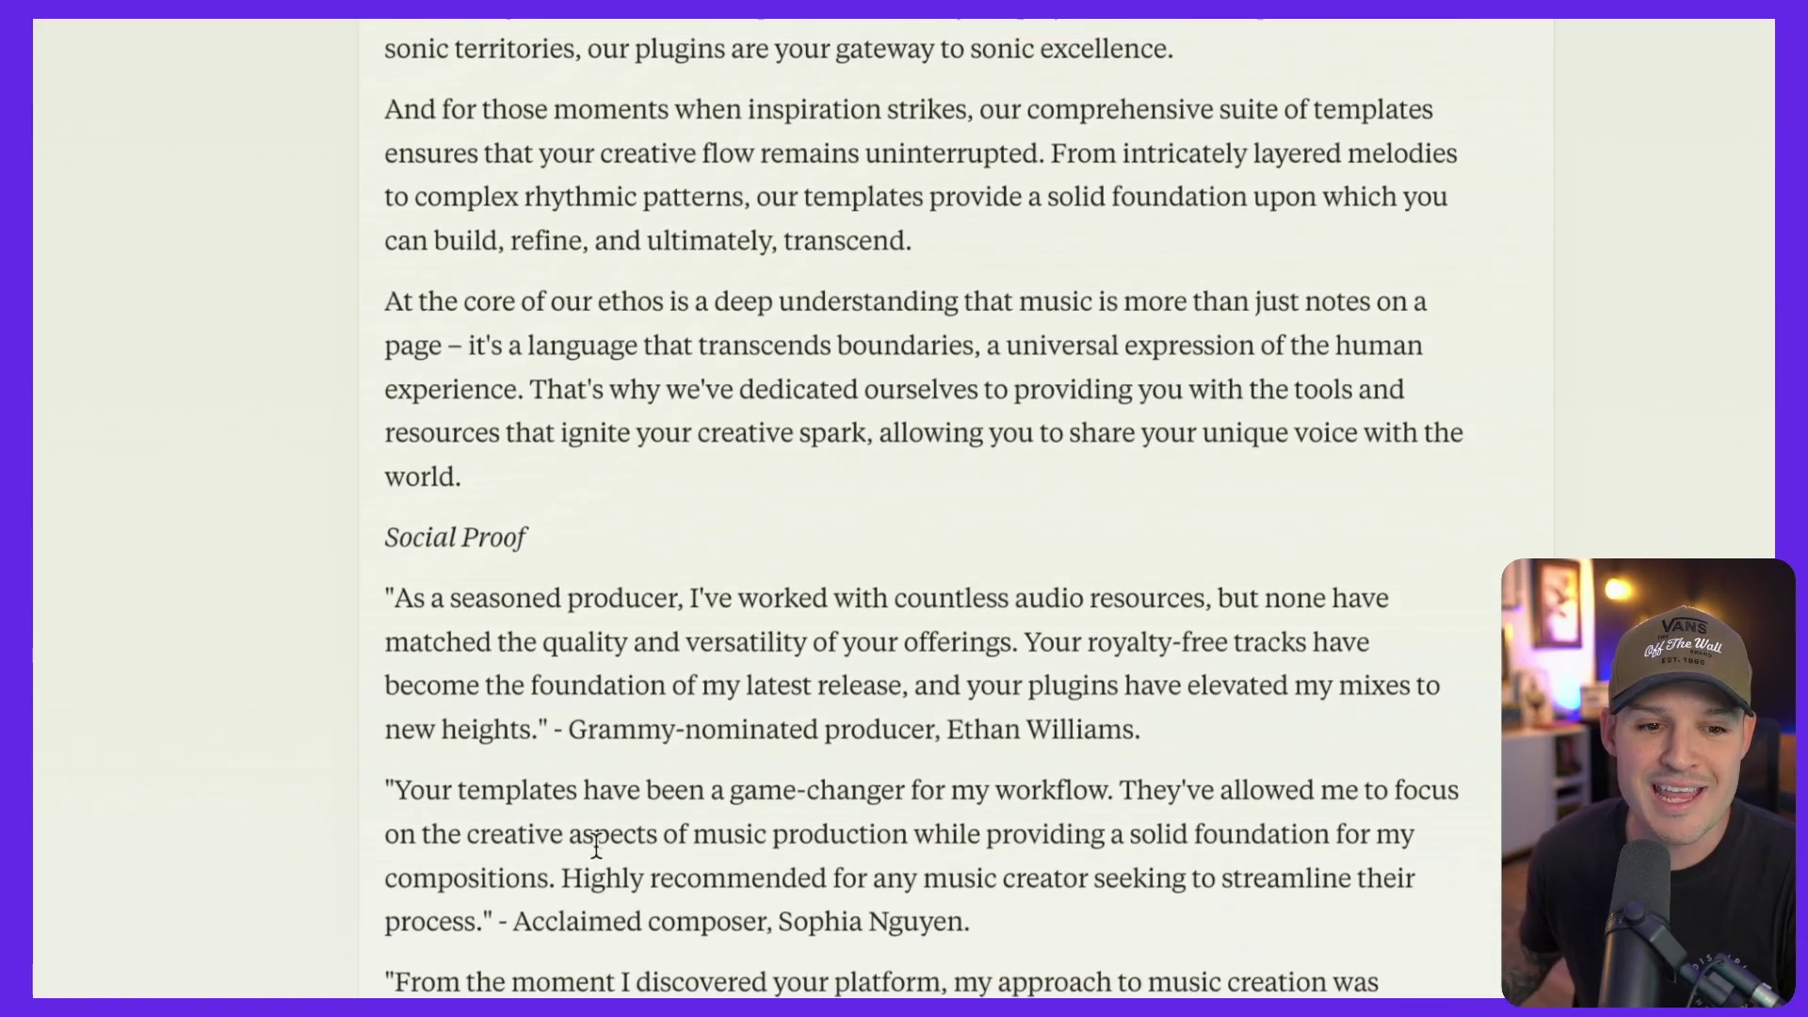
scroll(586, 991, down, 3)
scroll(657, 721, down, 2)
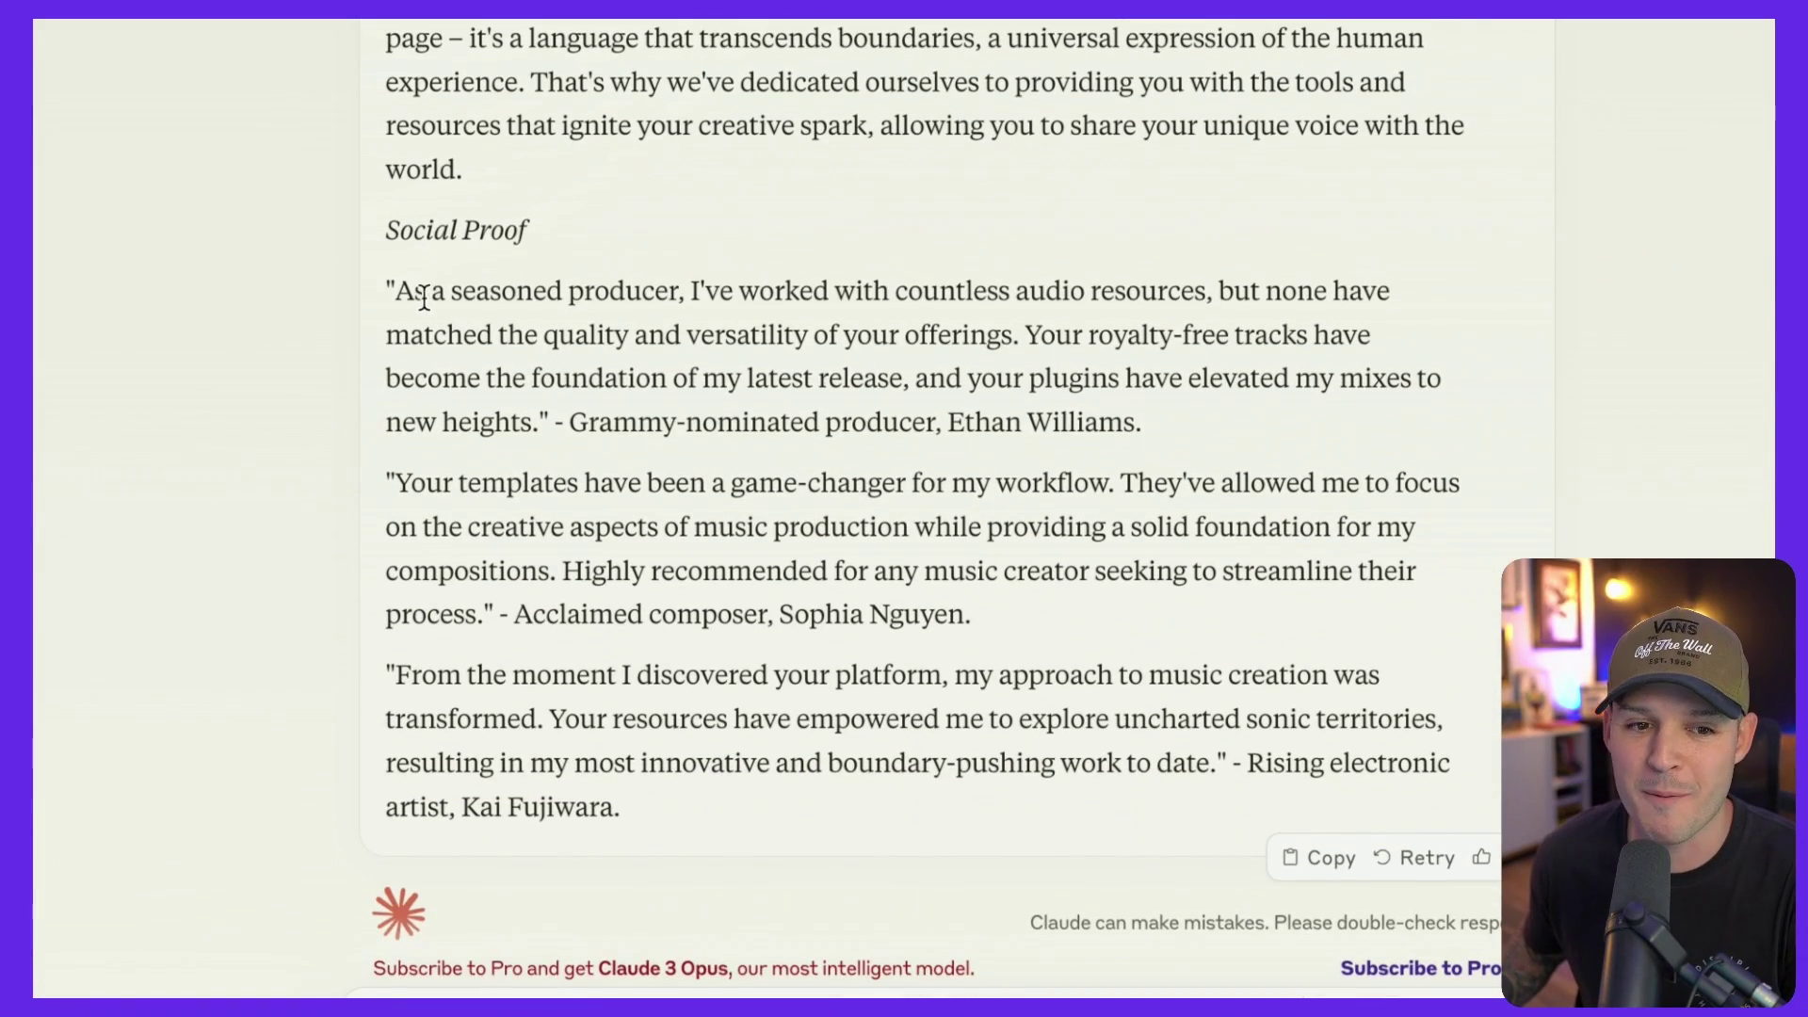
drag(395, 298, 860, 404)
click(874, 407)
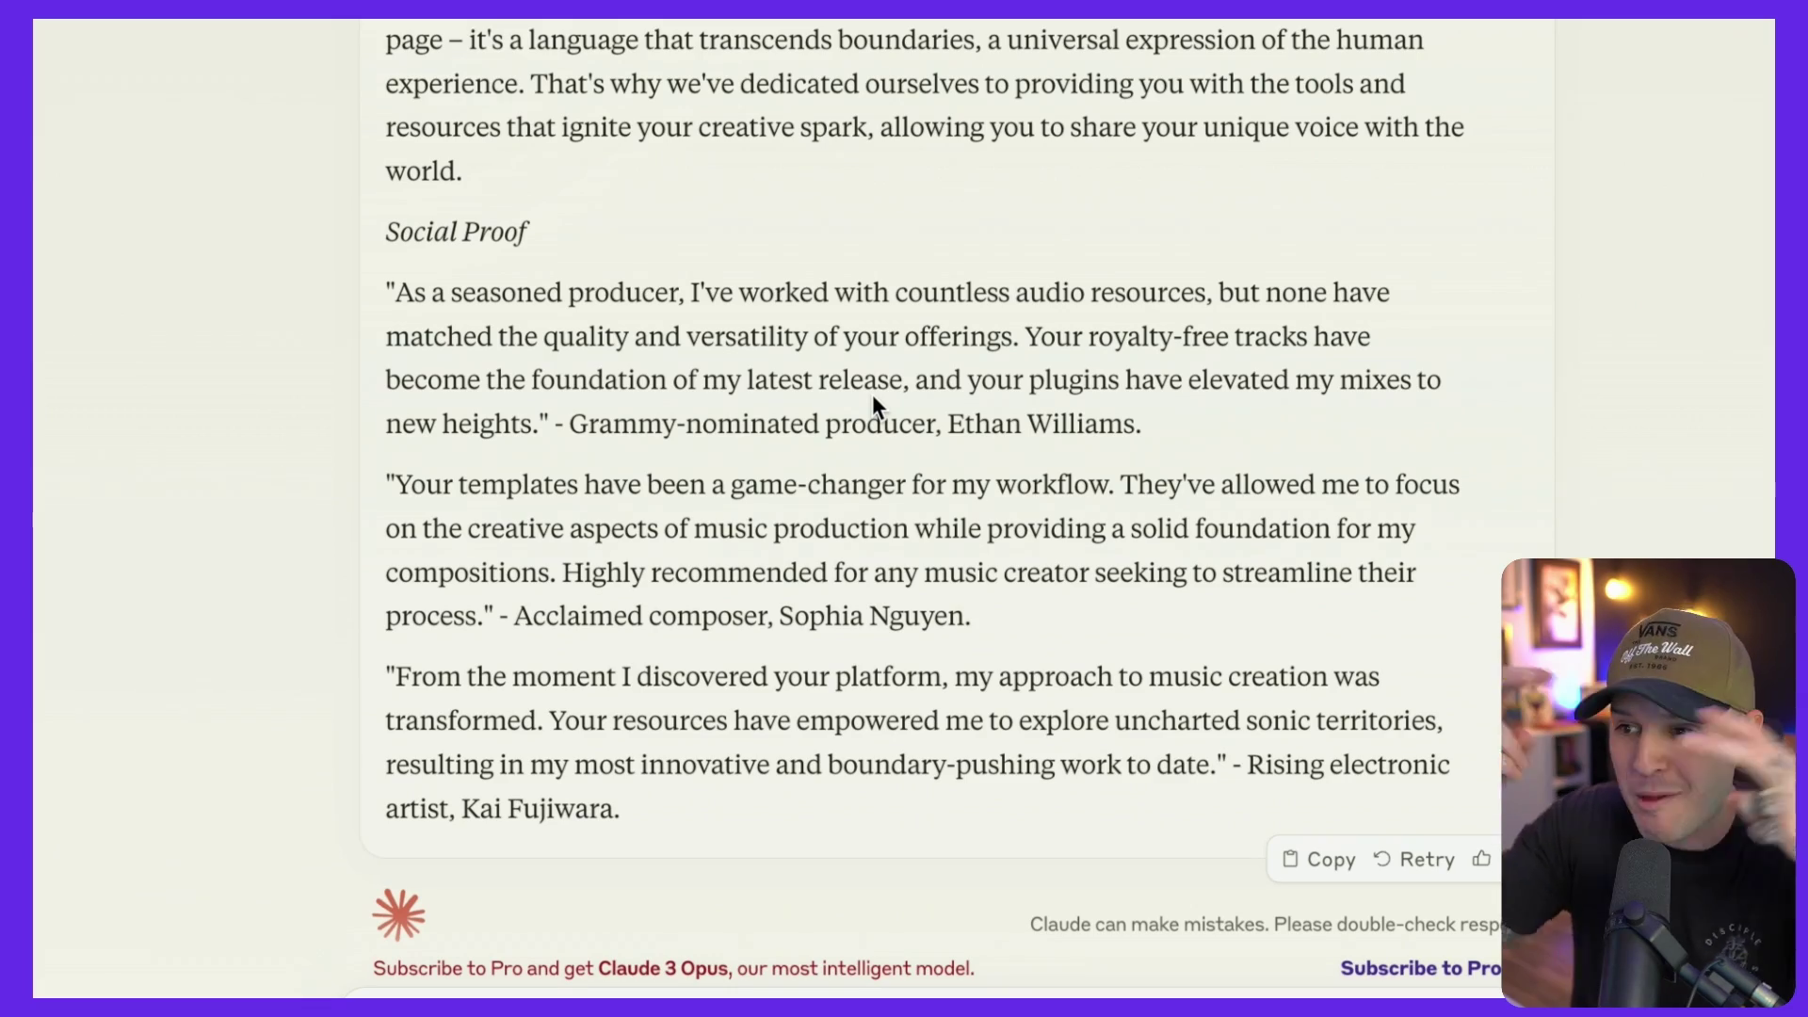
scroll(873, 394, up, 15)
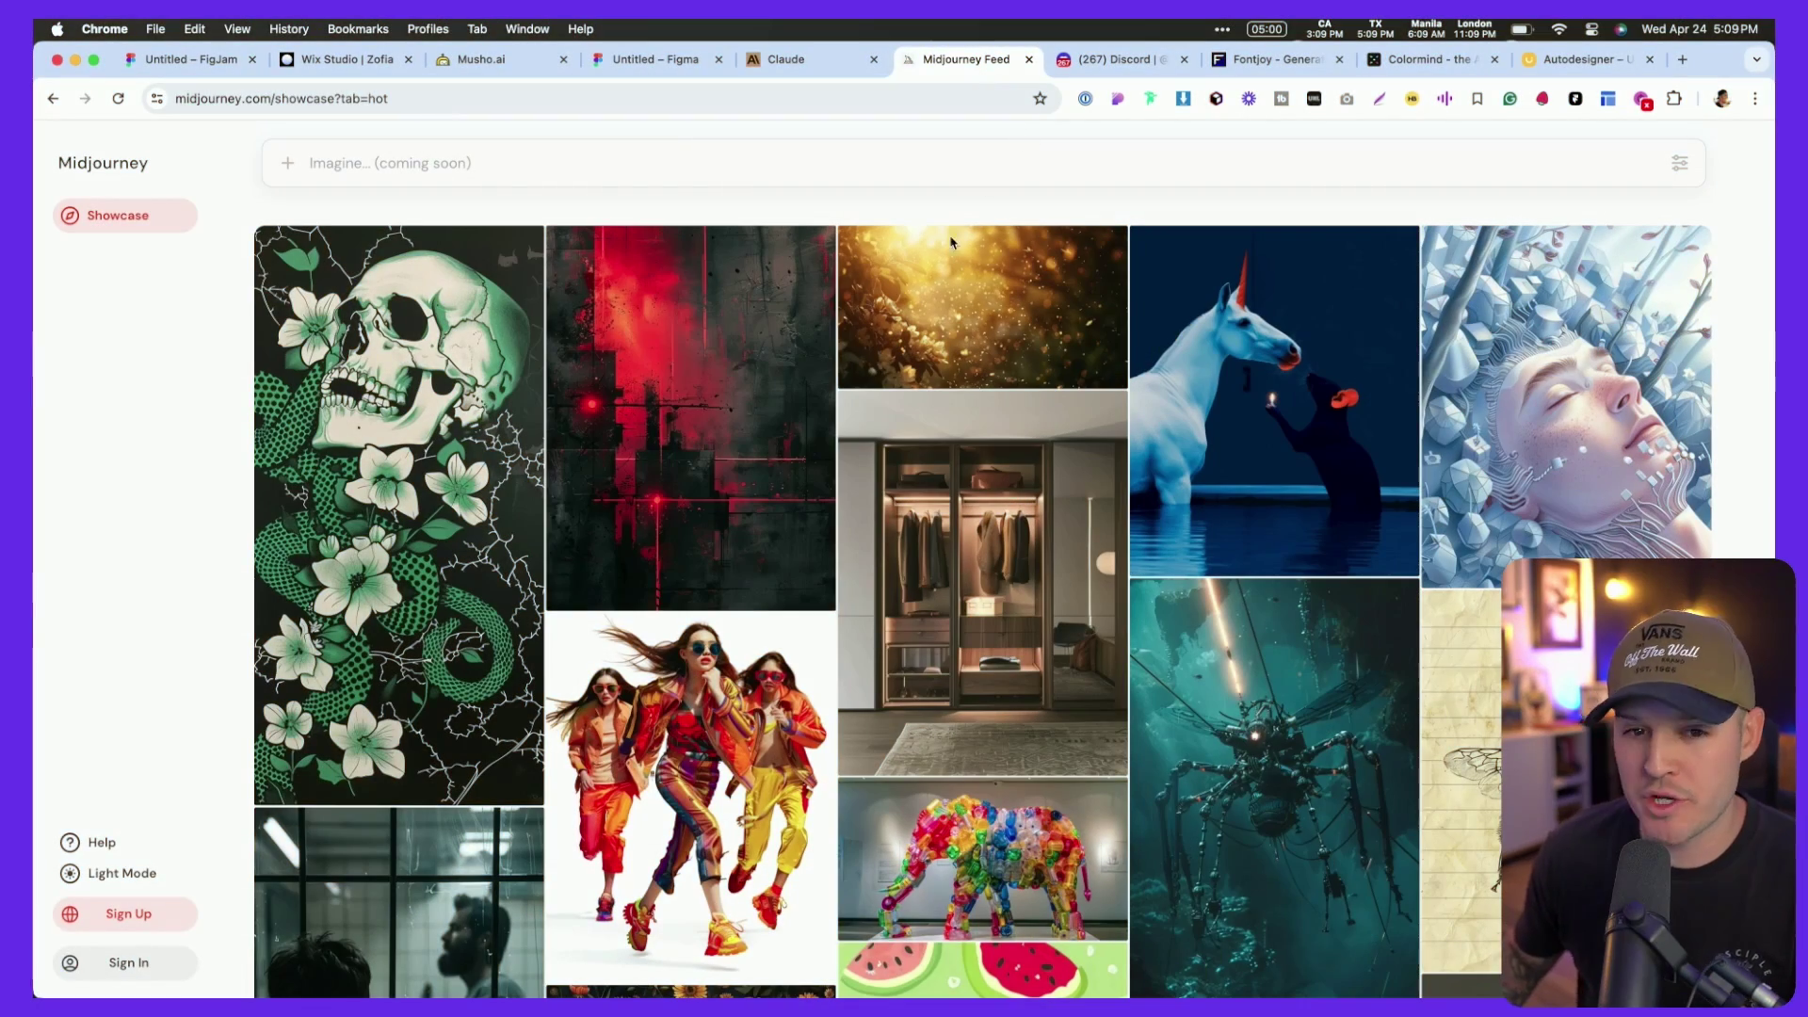
- Switch to the Discord Midjourney Bot chat and enlarge the headphones image grid
click(336, 172)
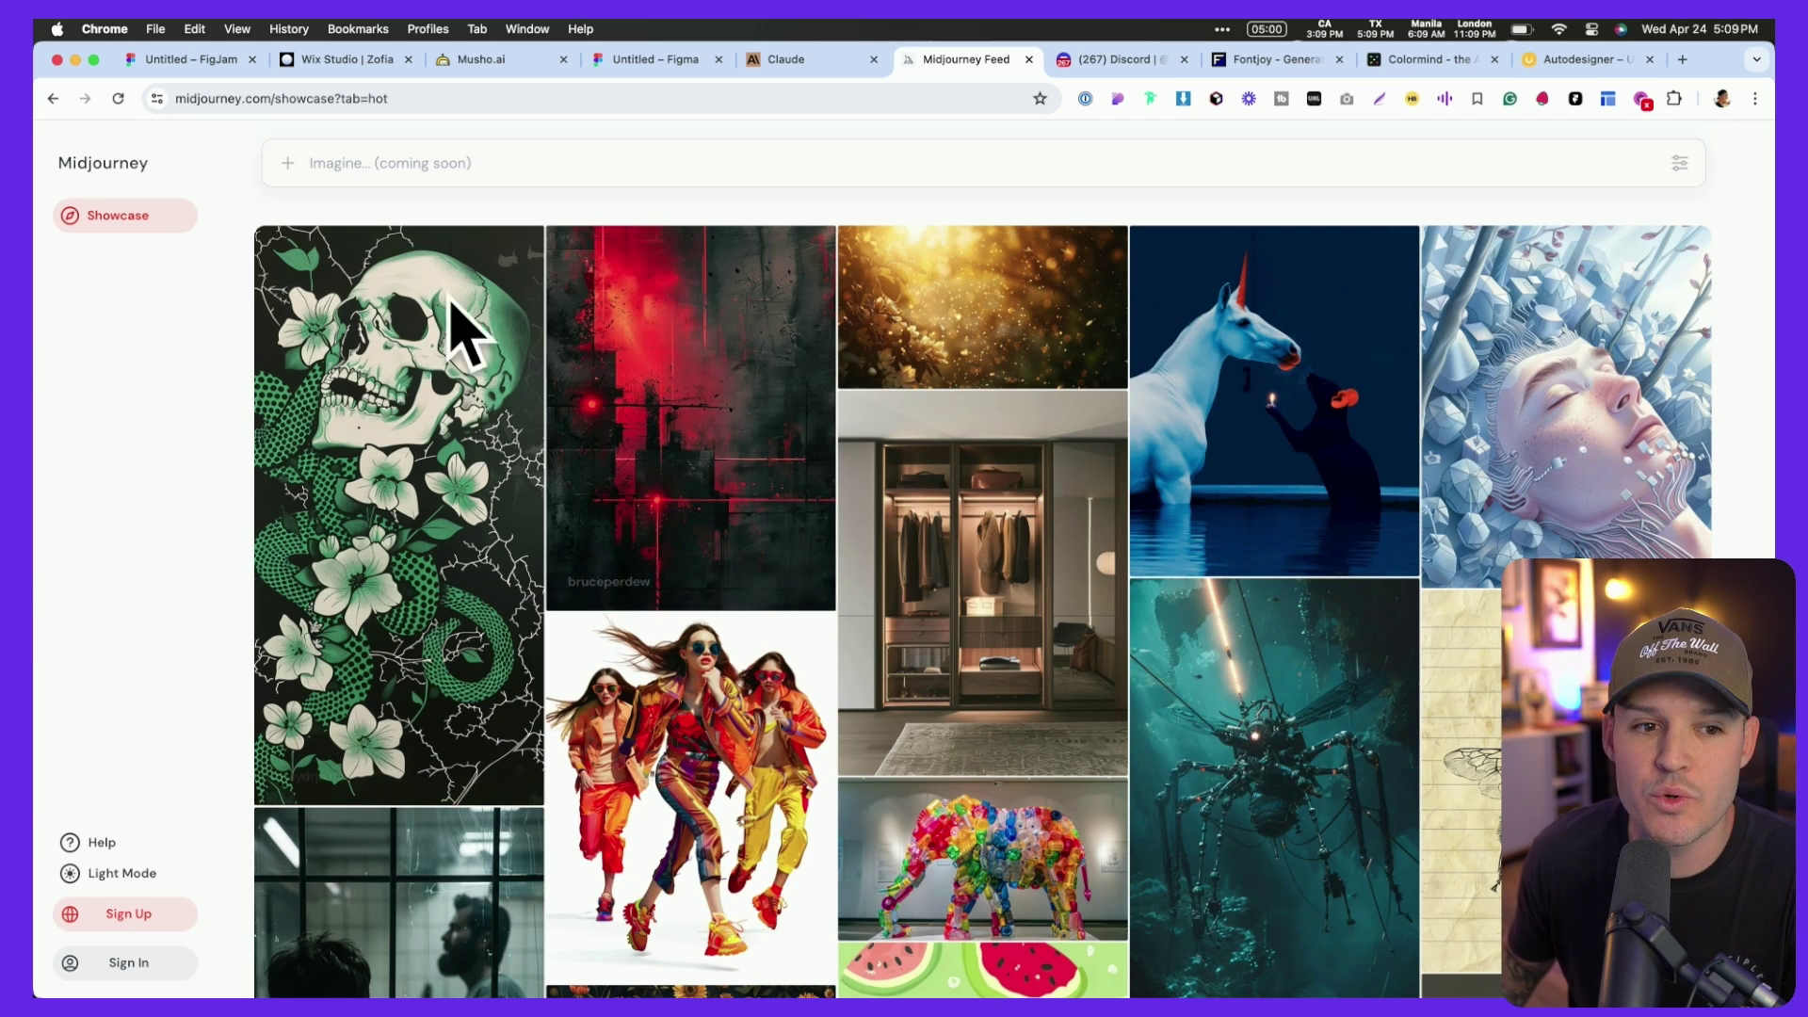
click(1131, 63)
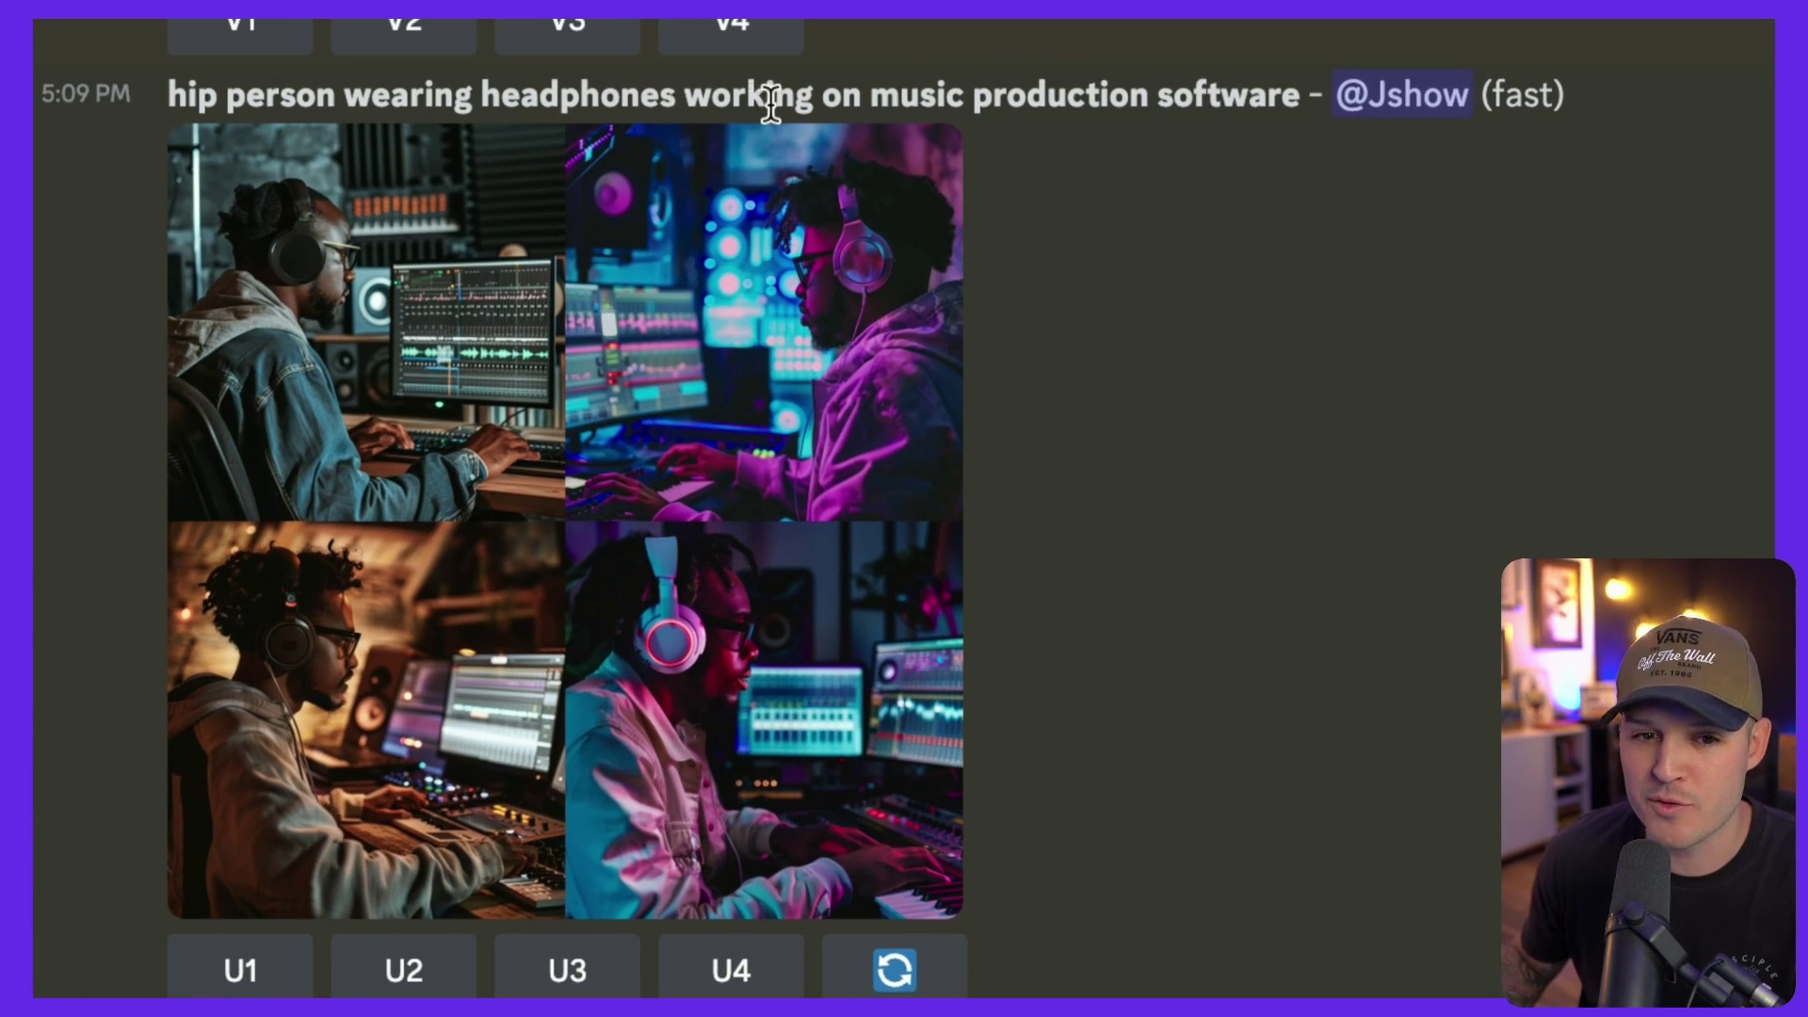
click(641, 414)
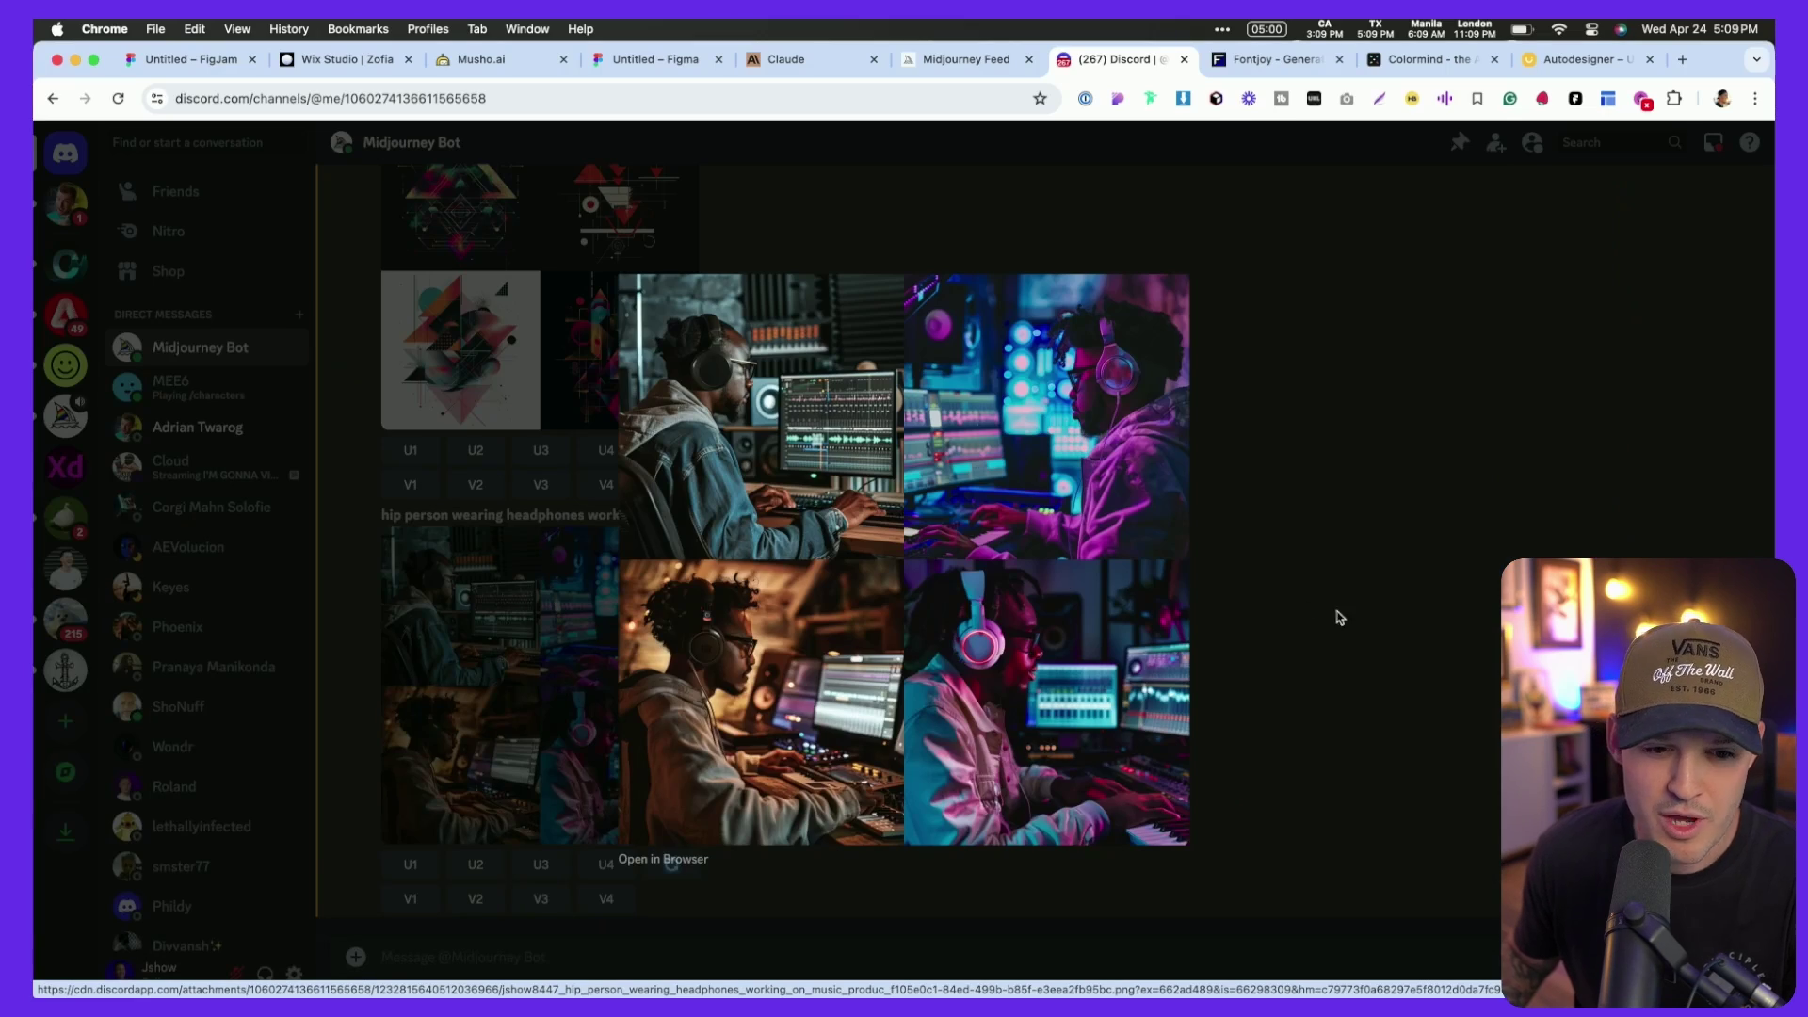
- Close the viewer and create strong variations of headphones image #2 with V2
key(Escape)
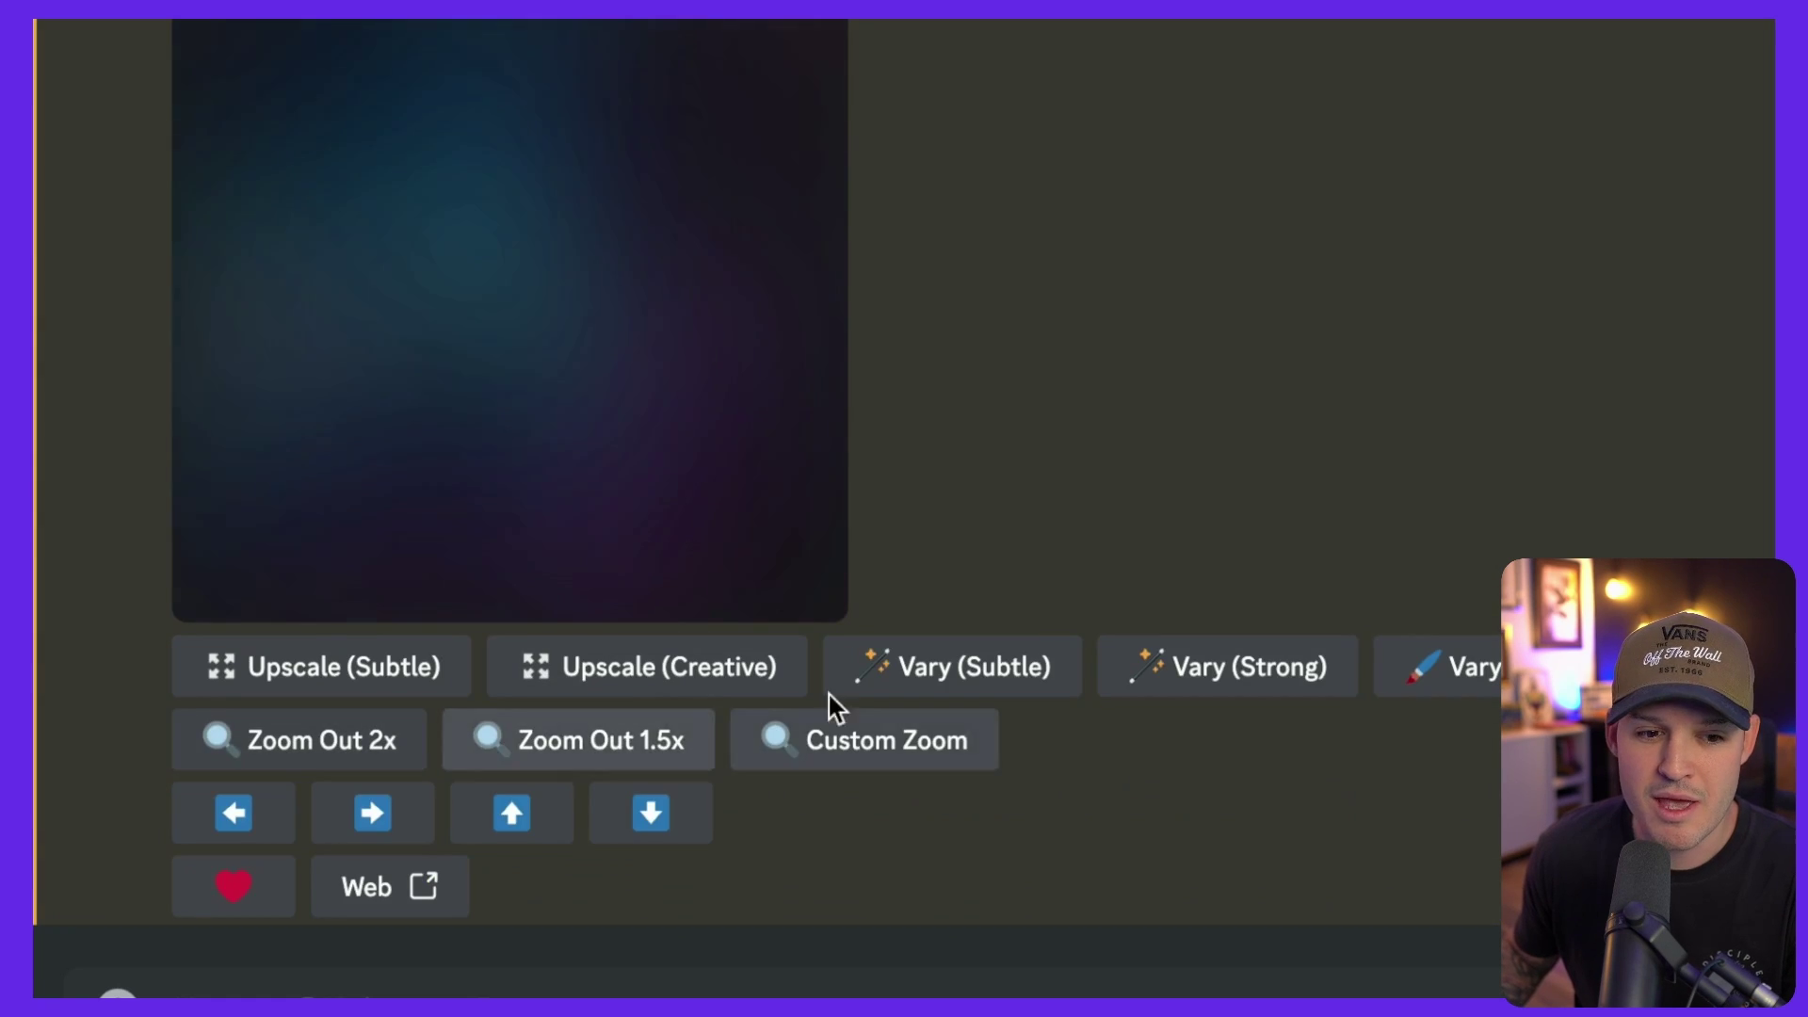
scroll(847, 781, up, 10)
scroll(862, 822, down, 1)
click(341, 791)
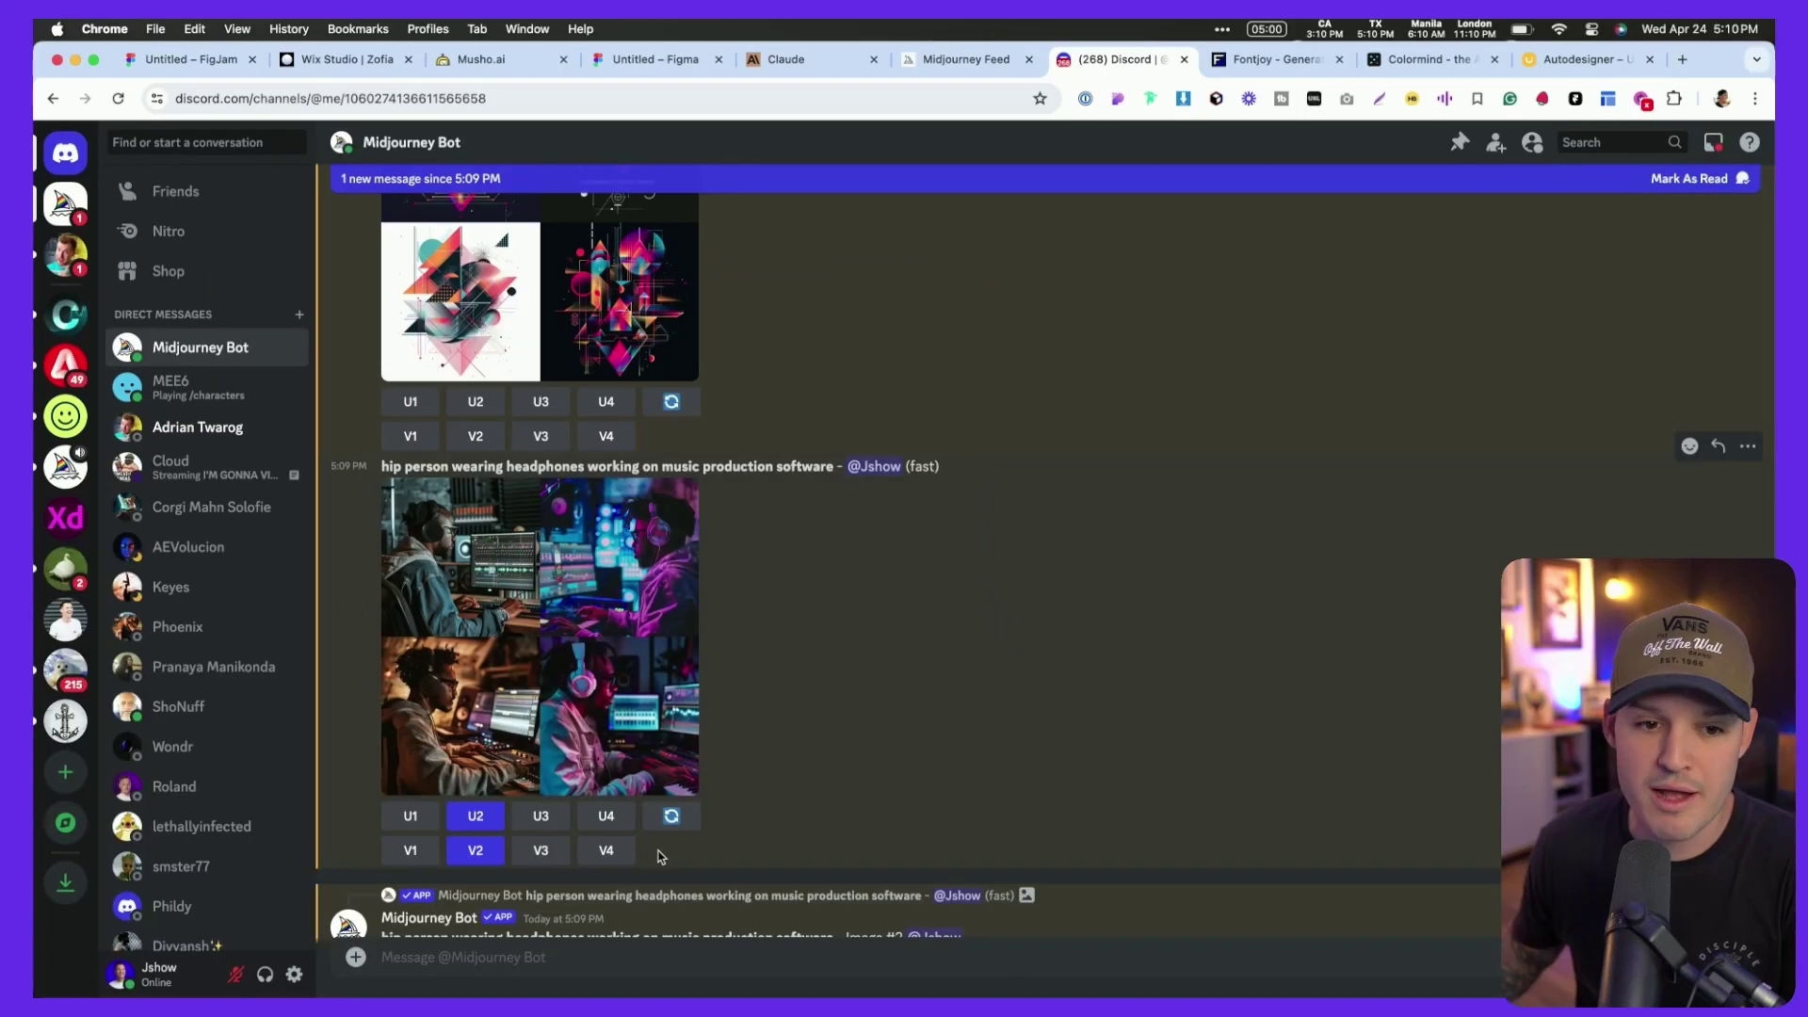
- Zoom out the upscaled image #2 by 2x
scroll(575, 873, down, 5)
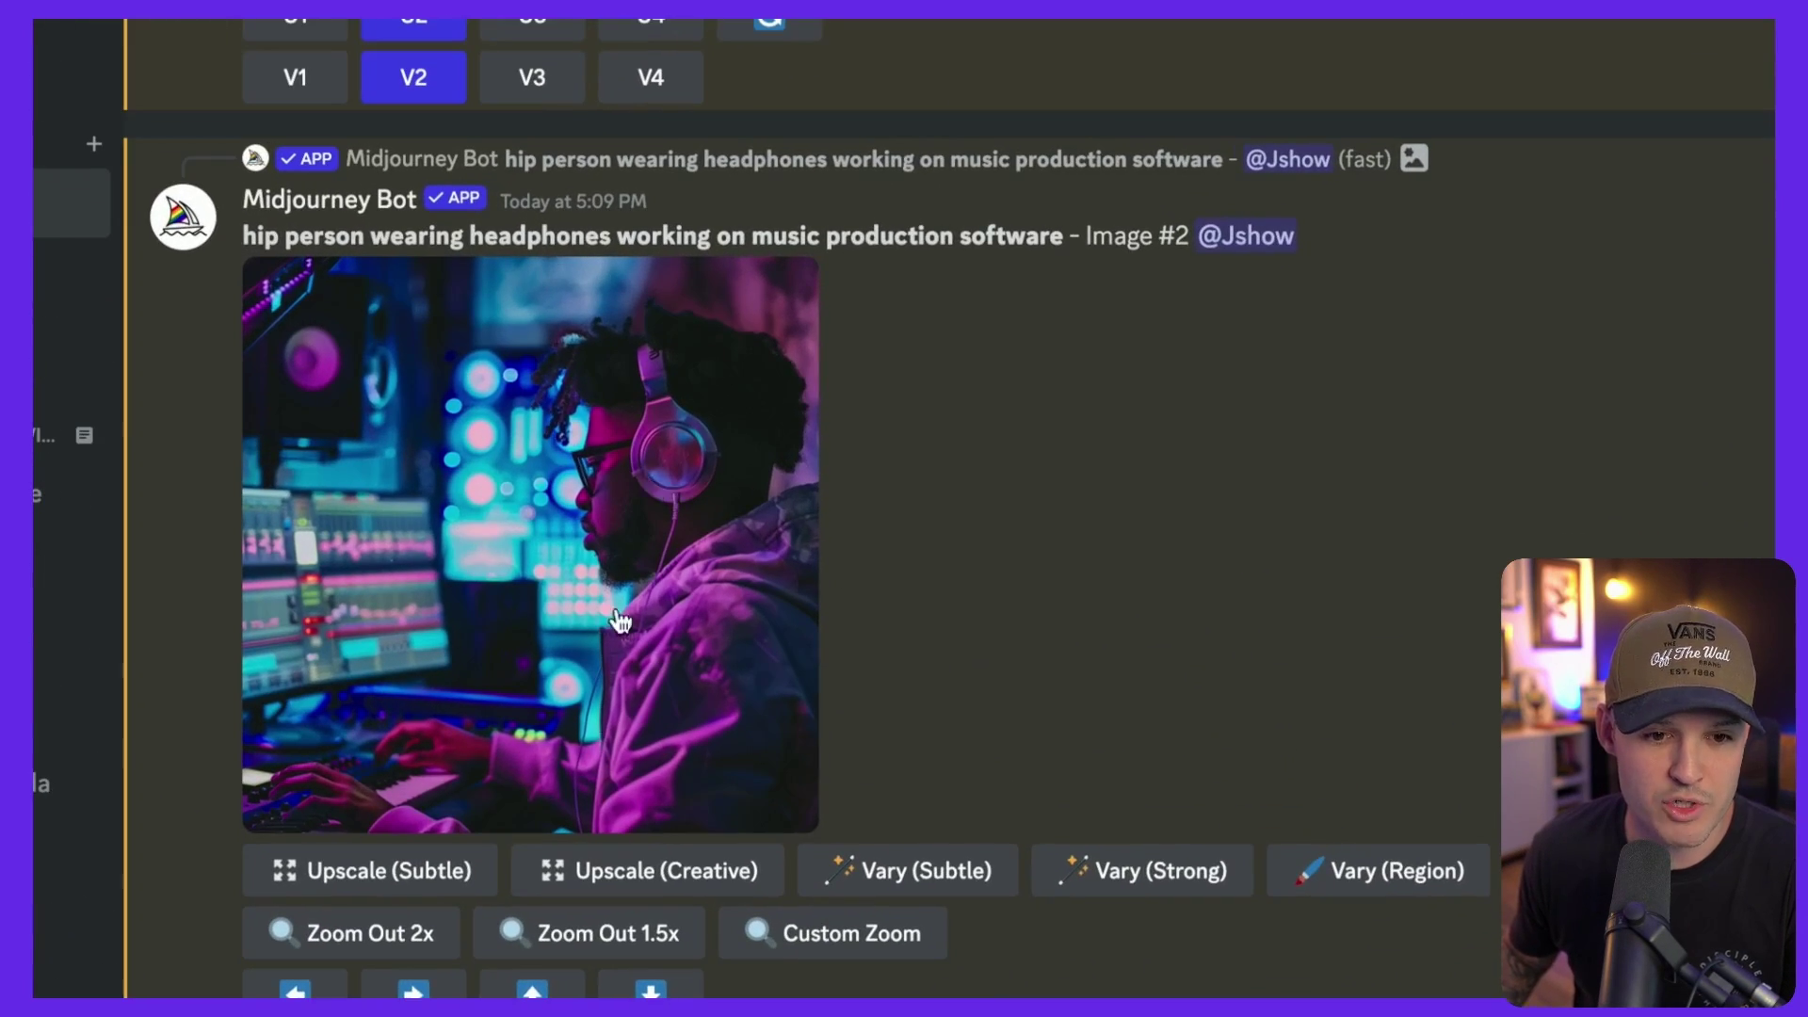
click(396, 935)
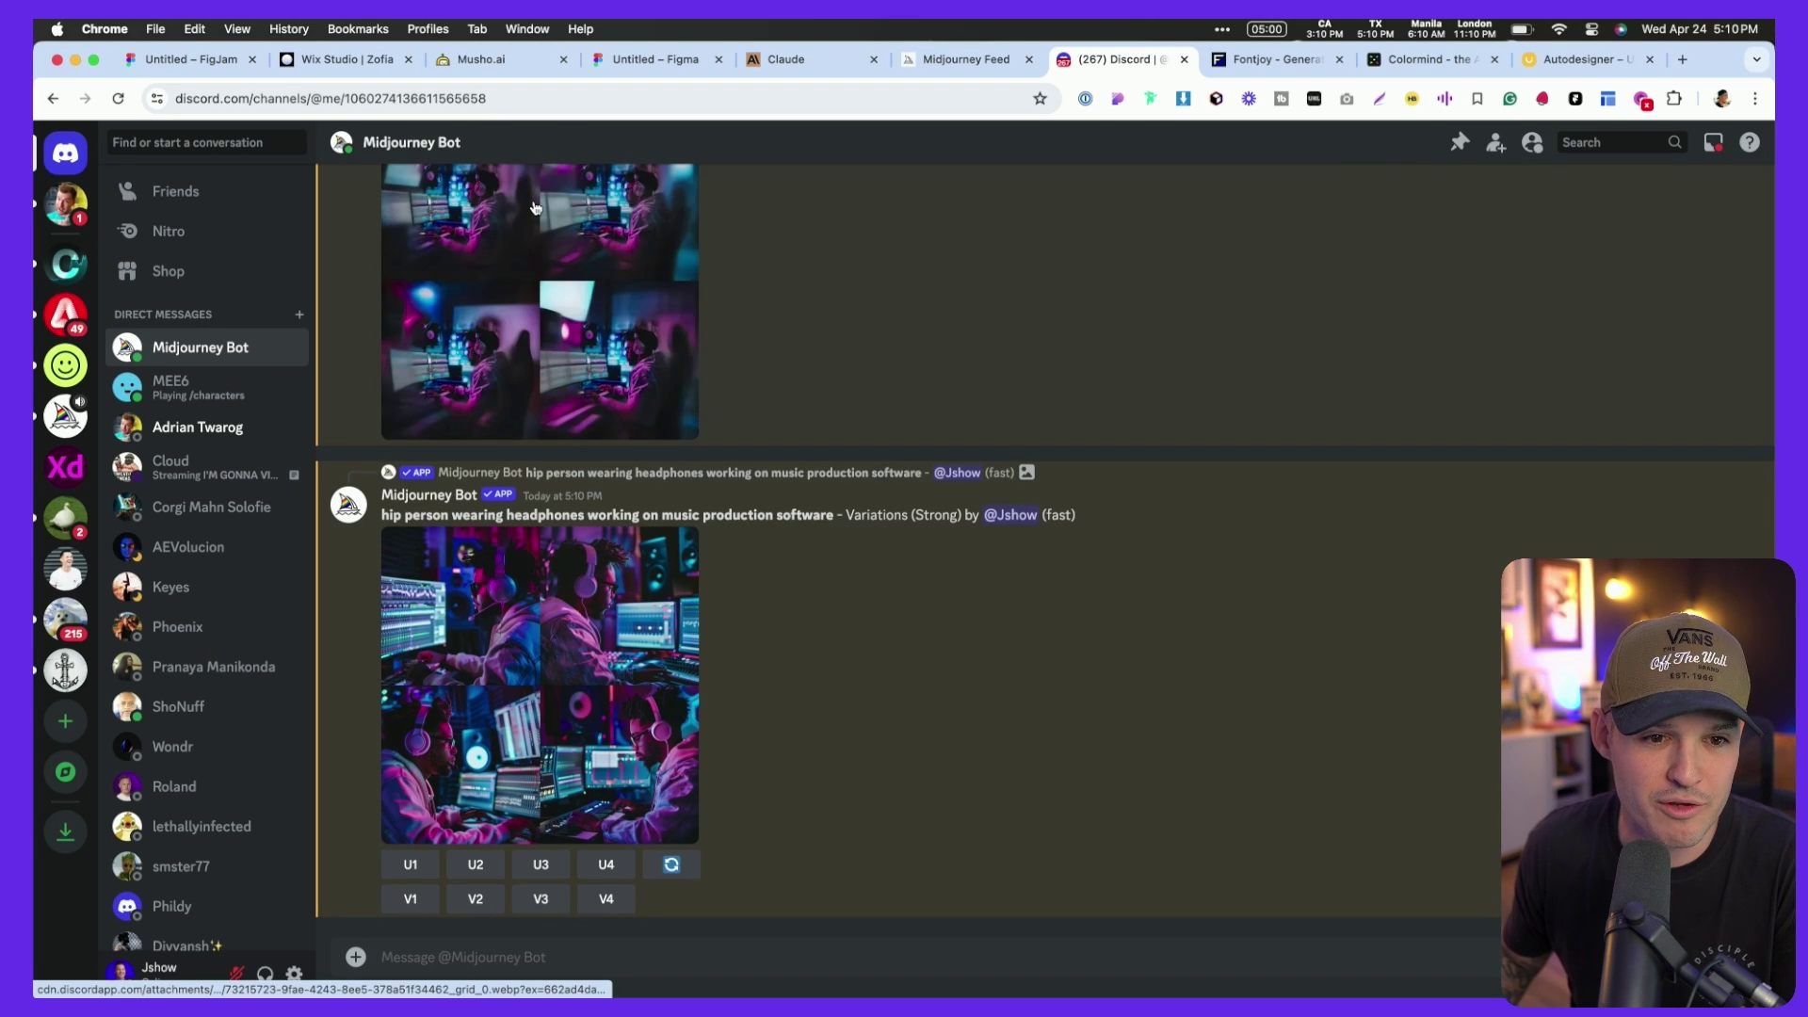
scroll(533, 207, up, 1)
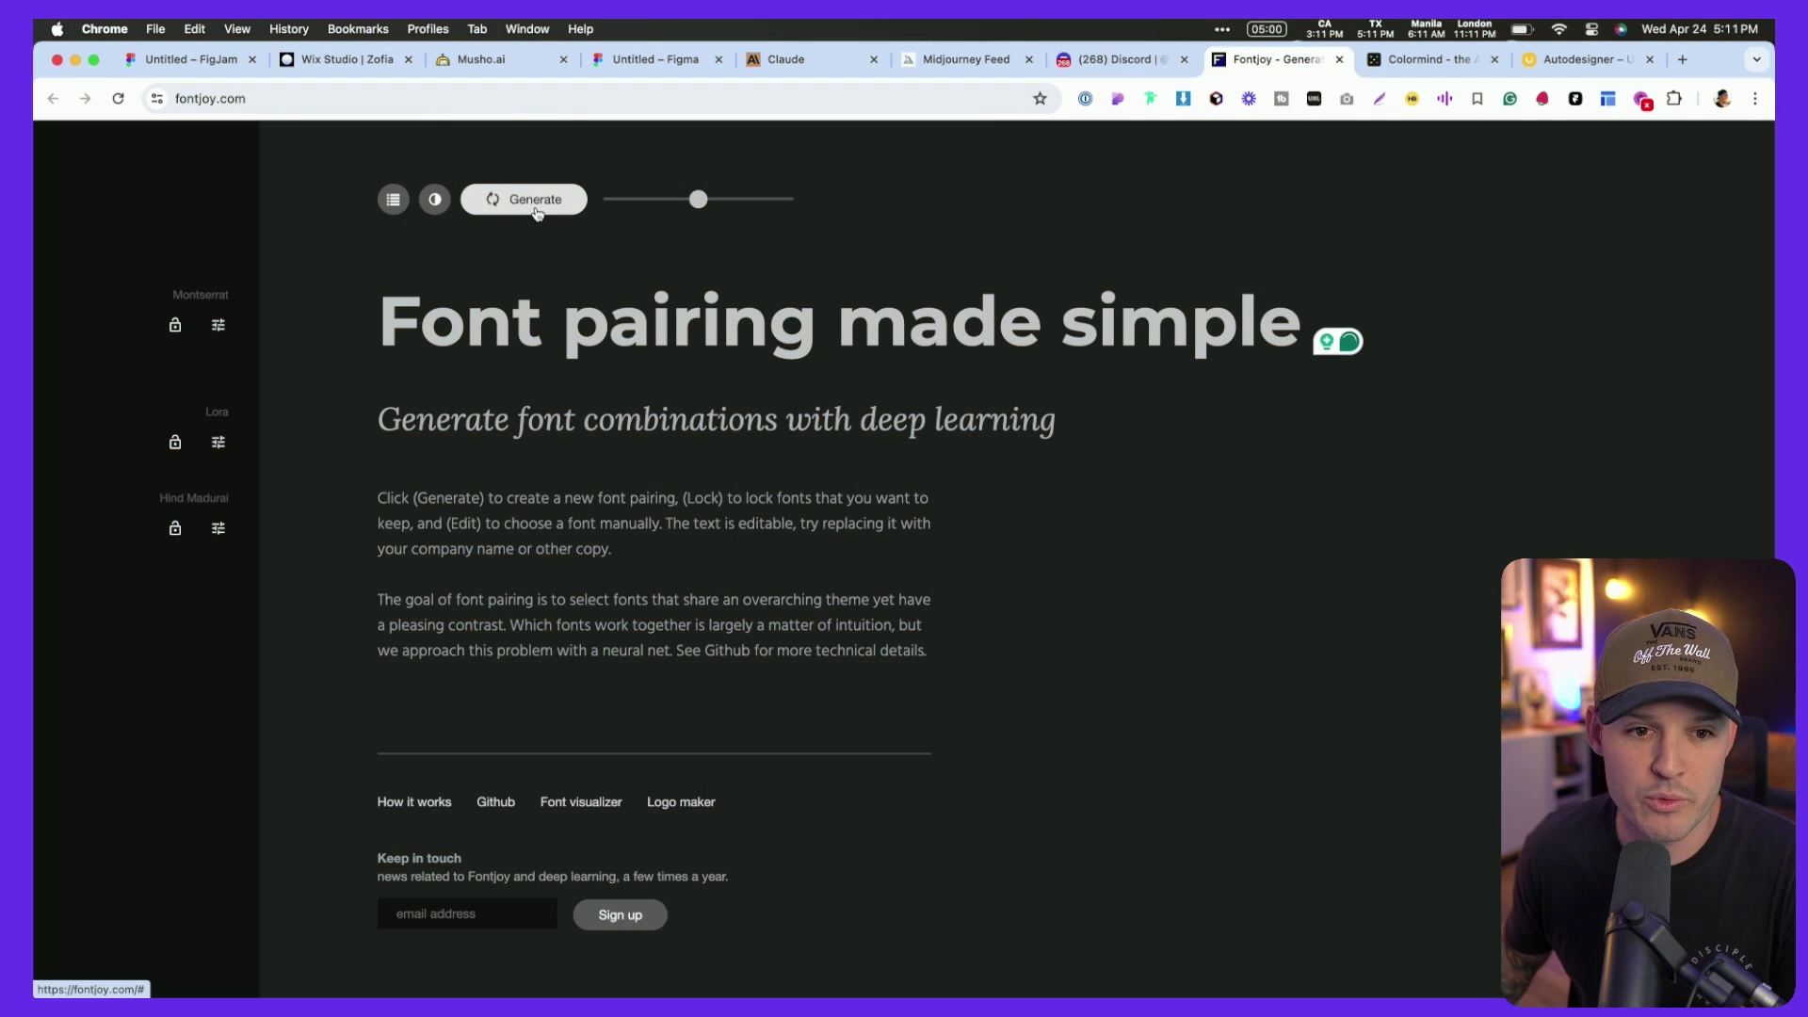
- Generate three new Fontjoy font pairings and briefly browse alternatives to Jura
click(535, 201)
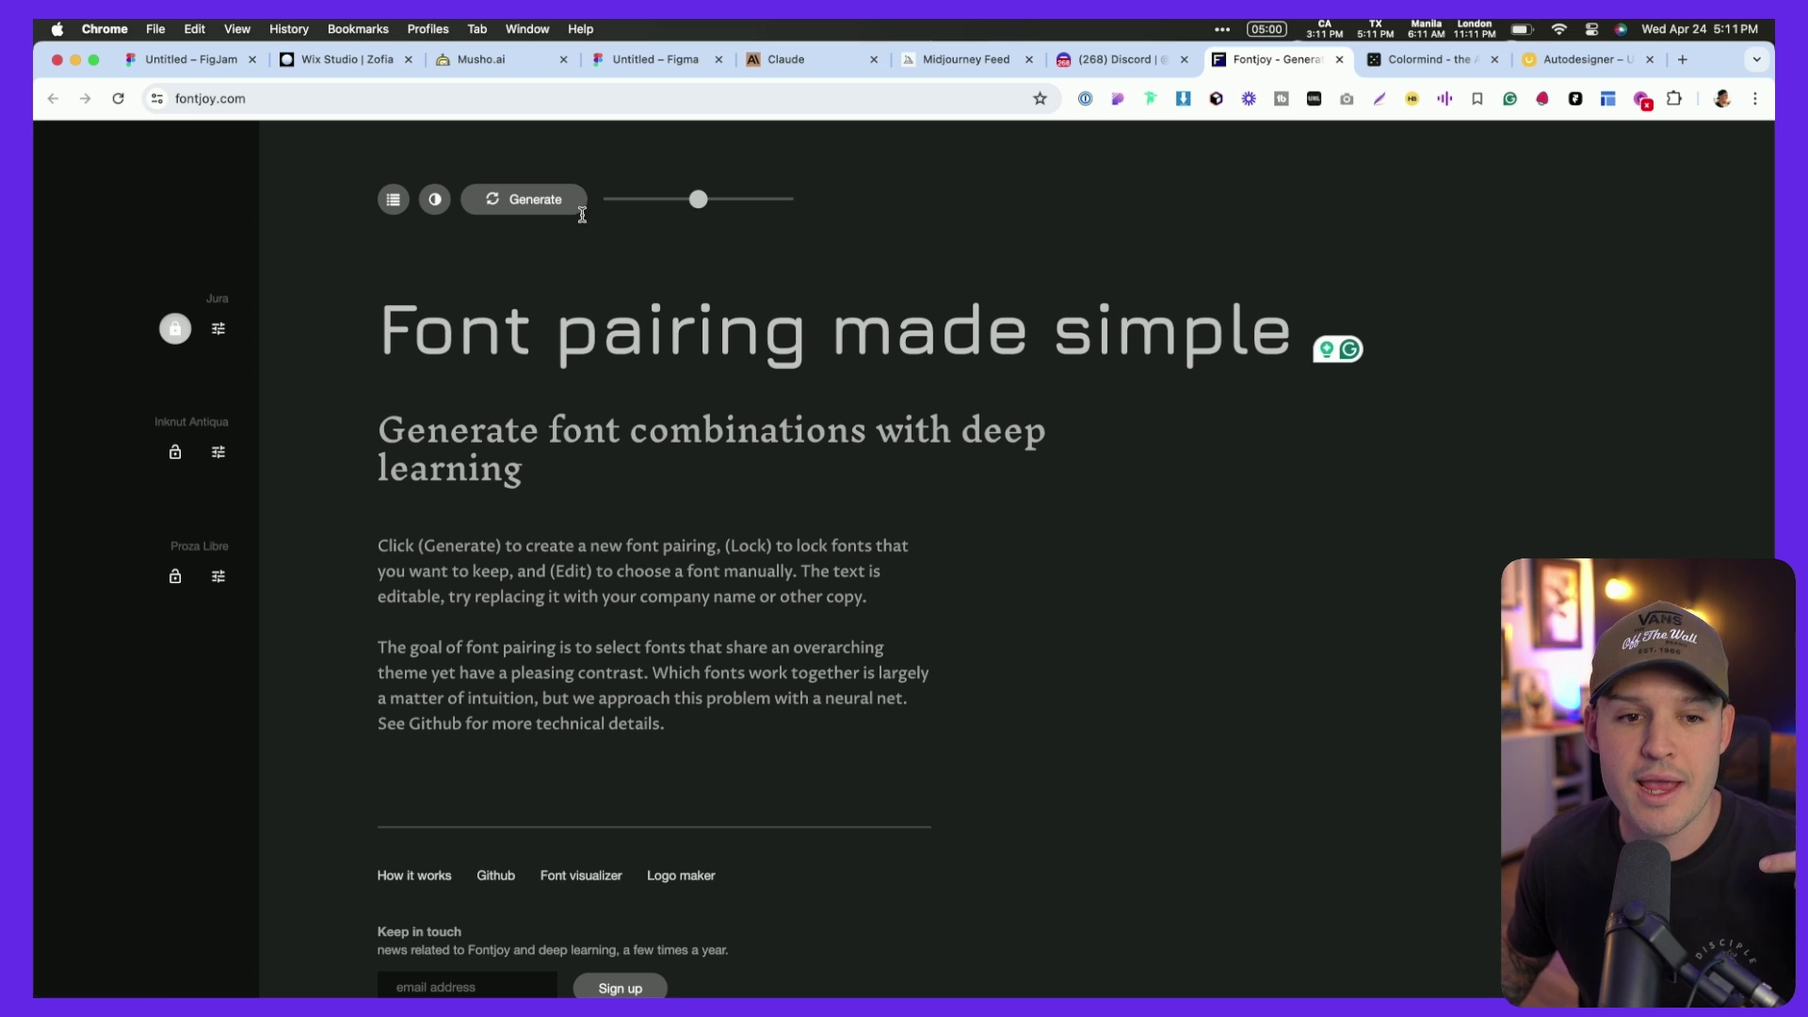
click(562, 203)
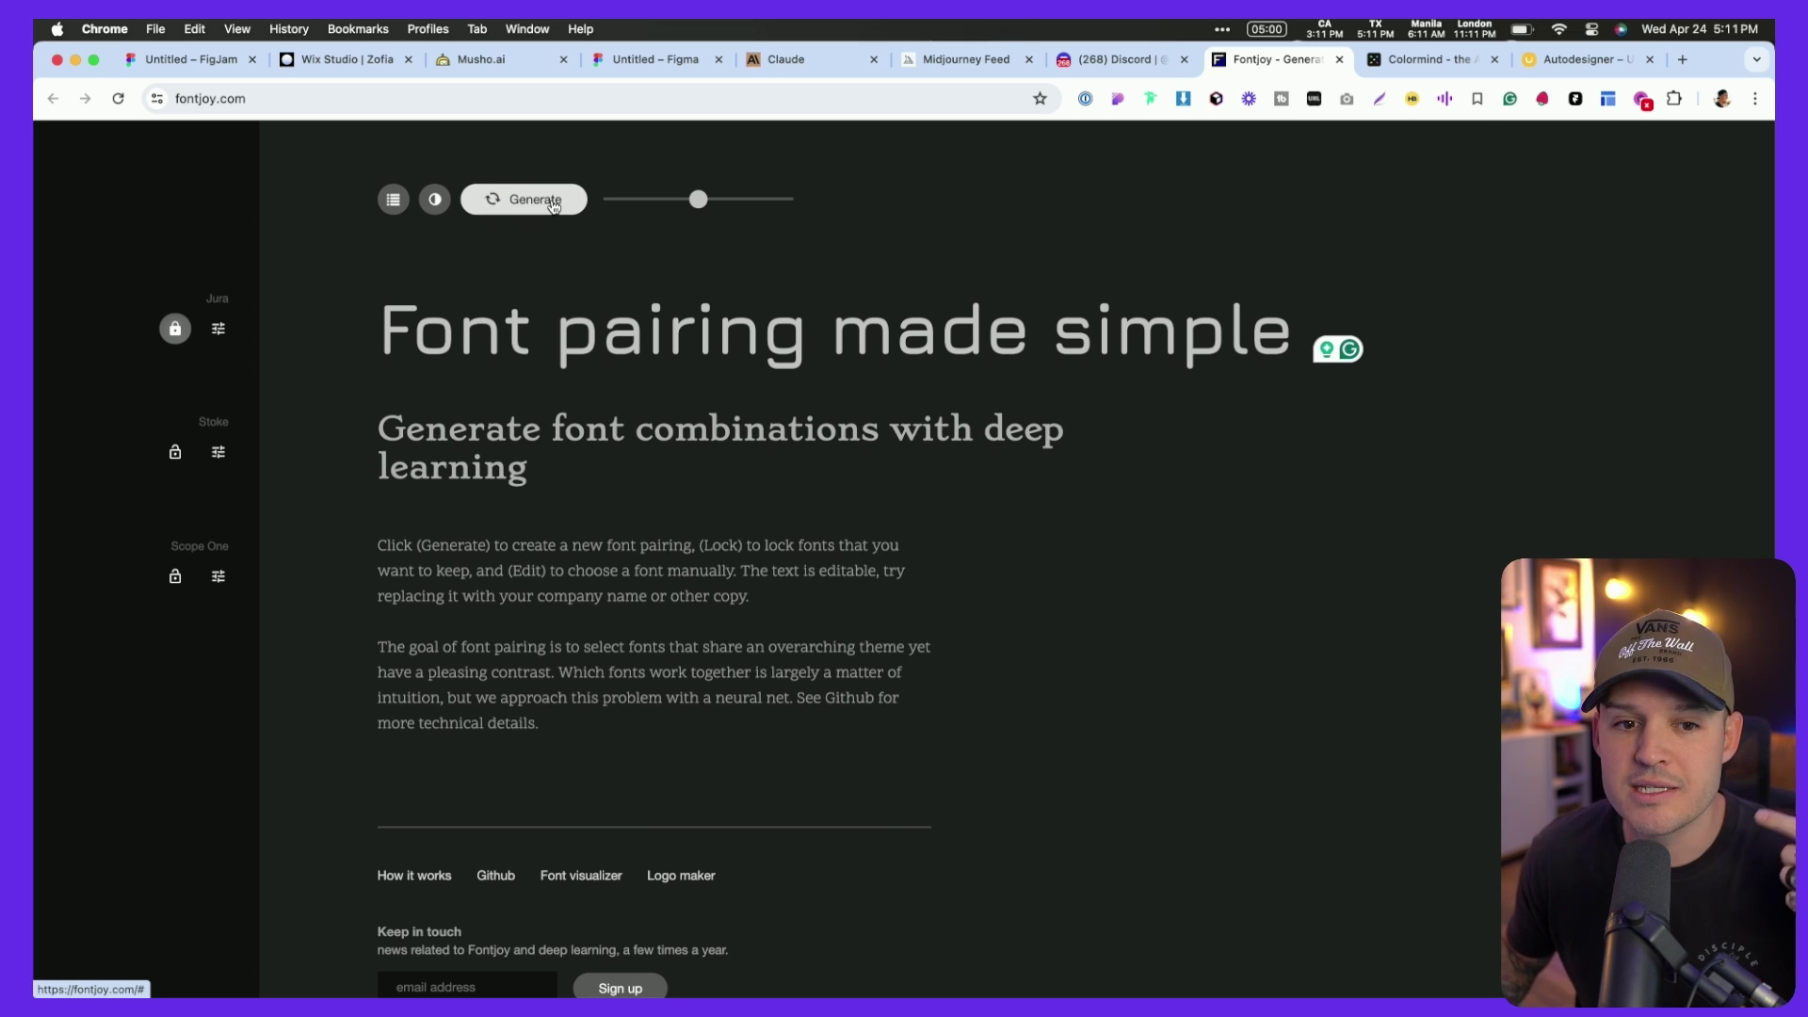
click(554, 206)
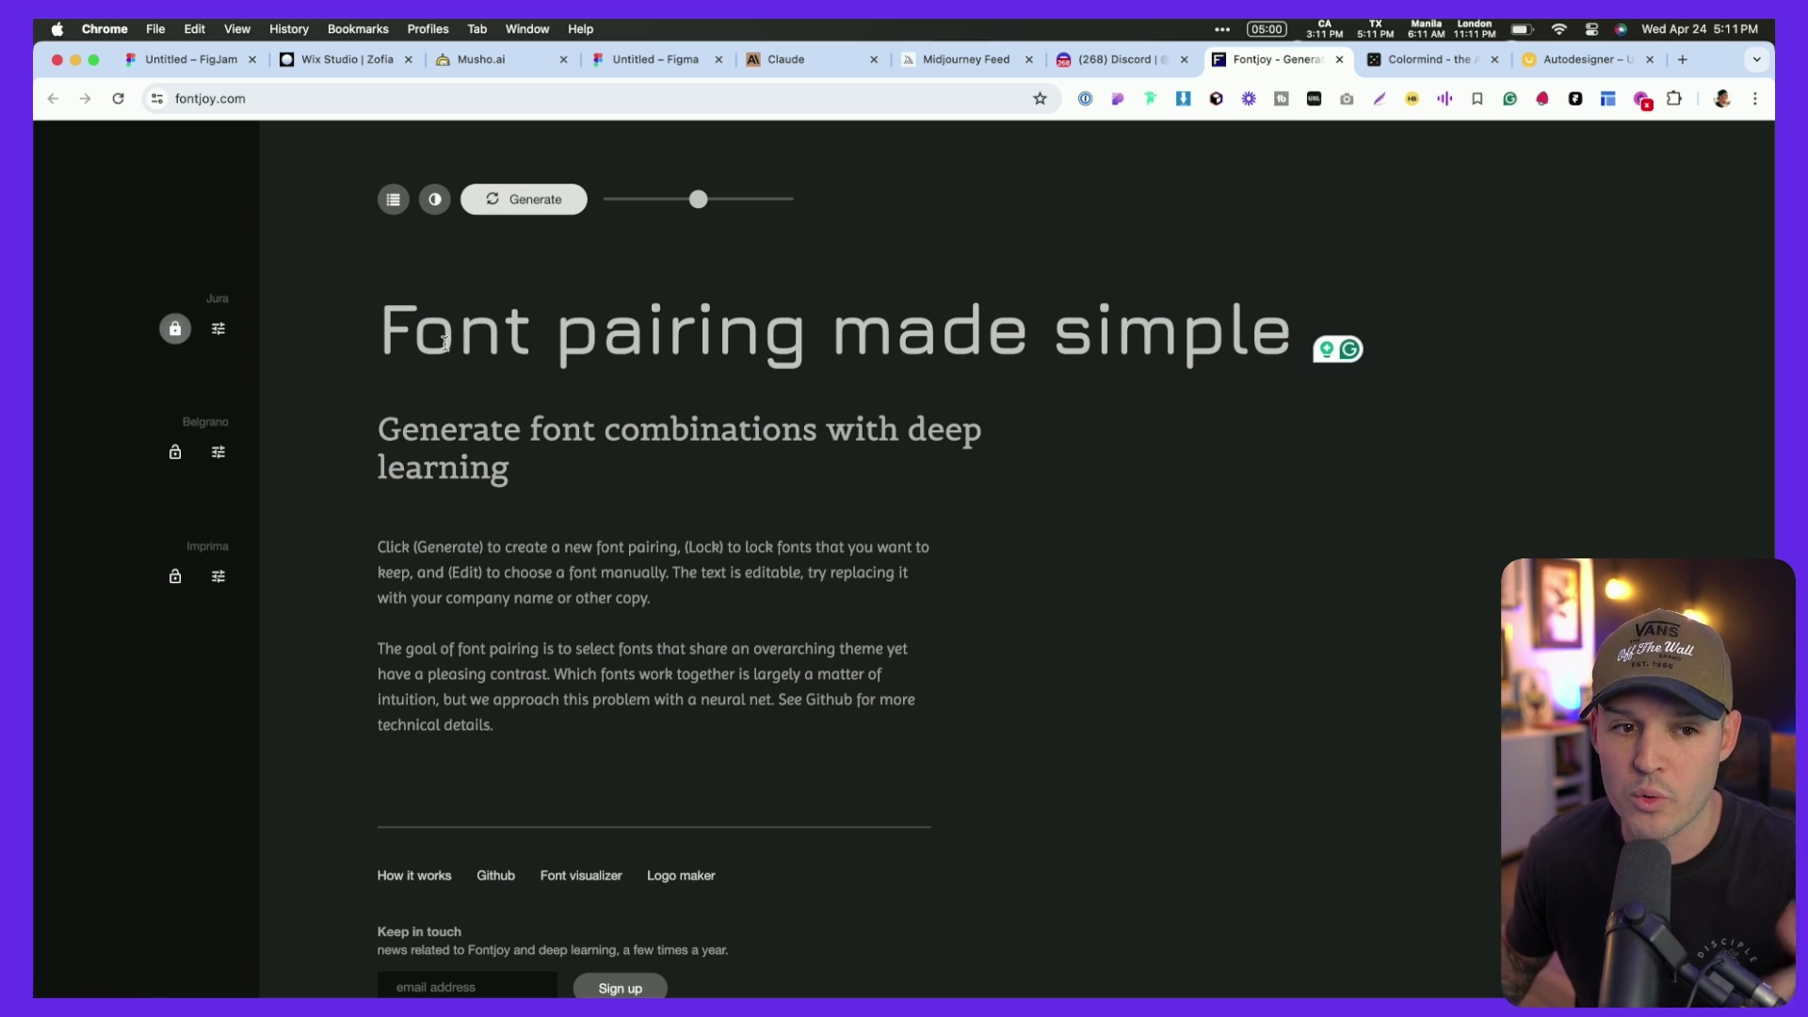
click(219, 330)
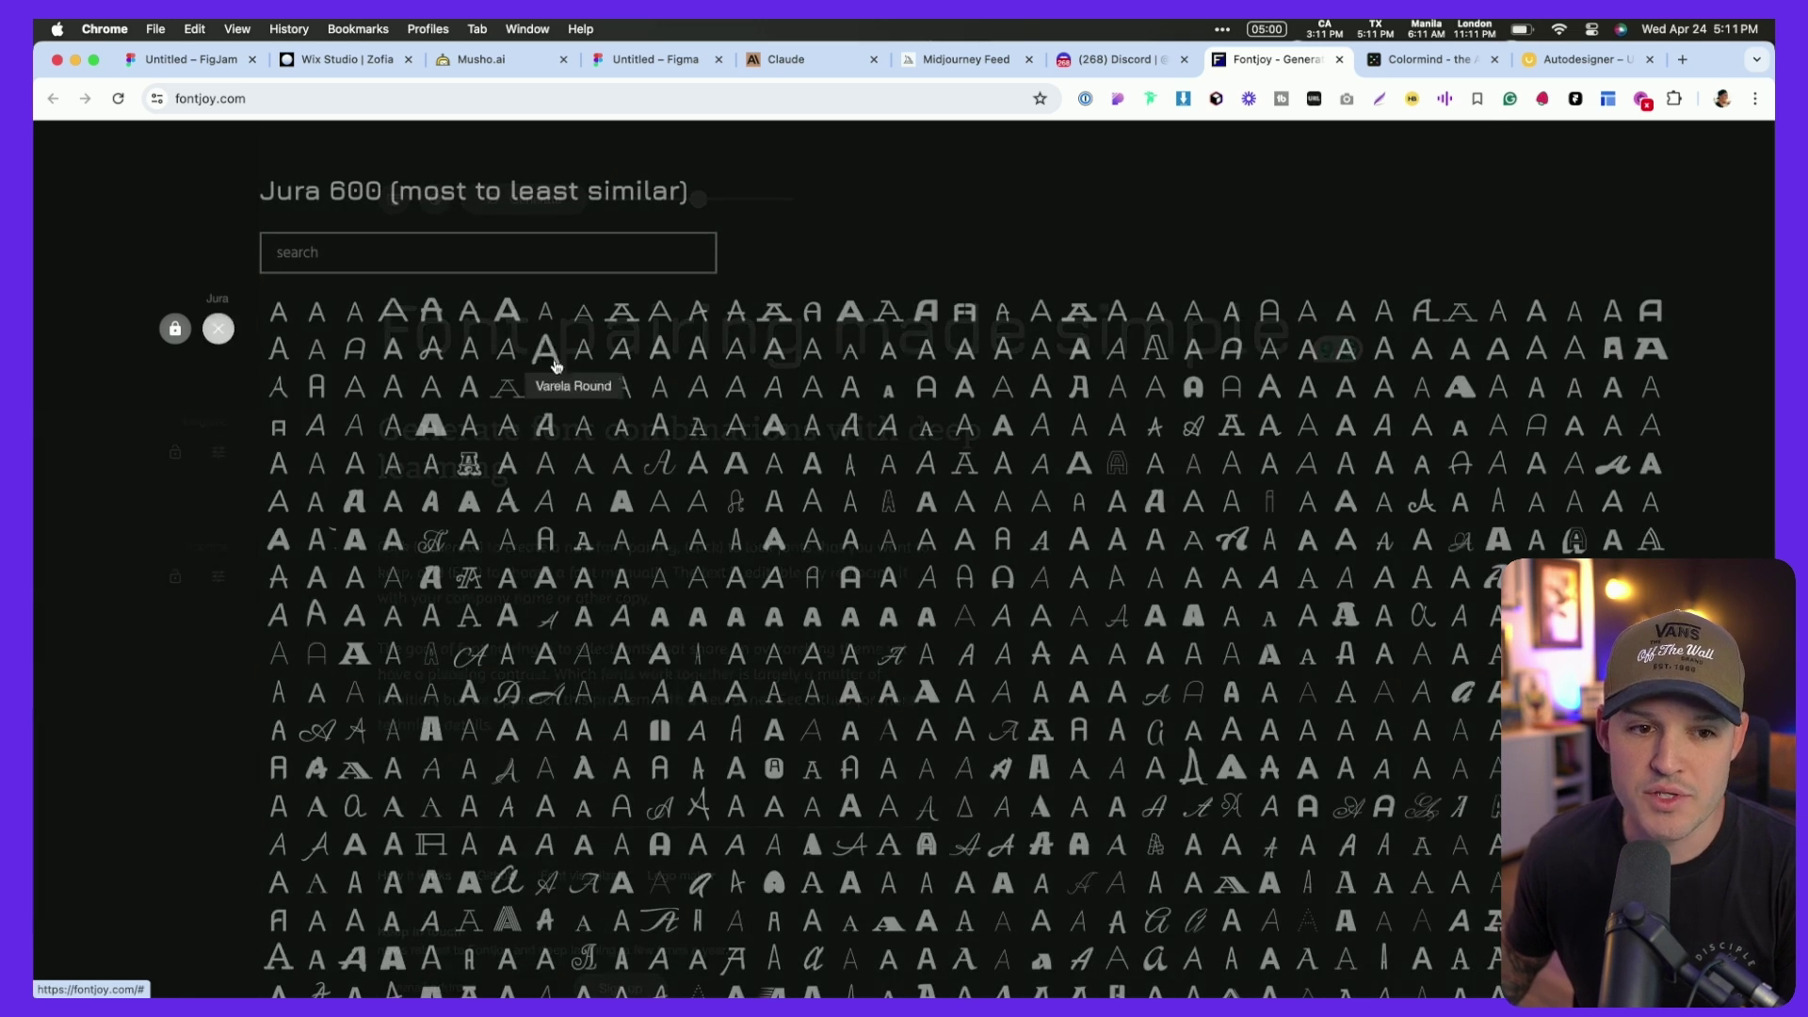
click(219, 332)
- Generate six more Fontjoy font pairings to restyle the sample text
click(525, 199)
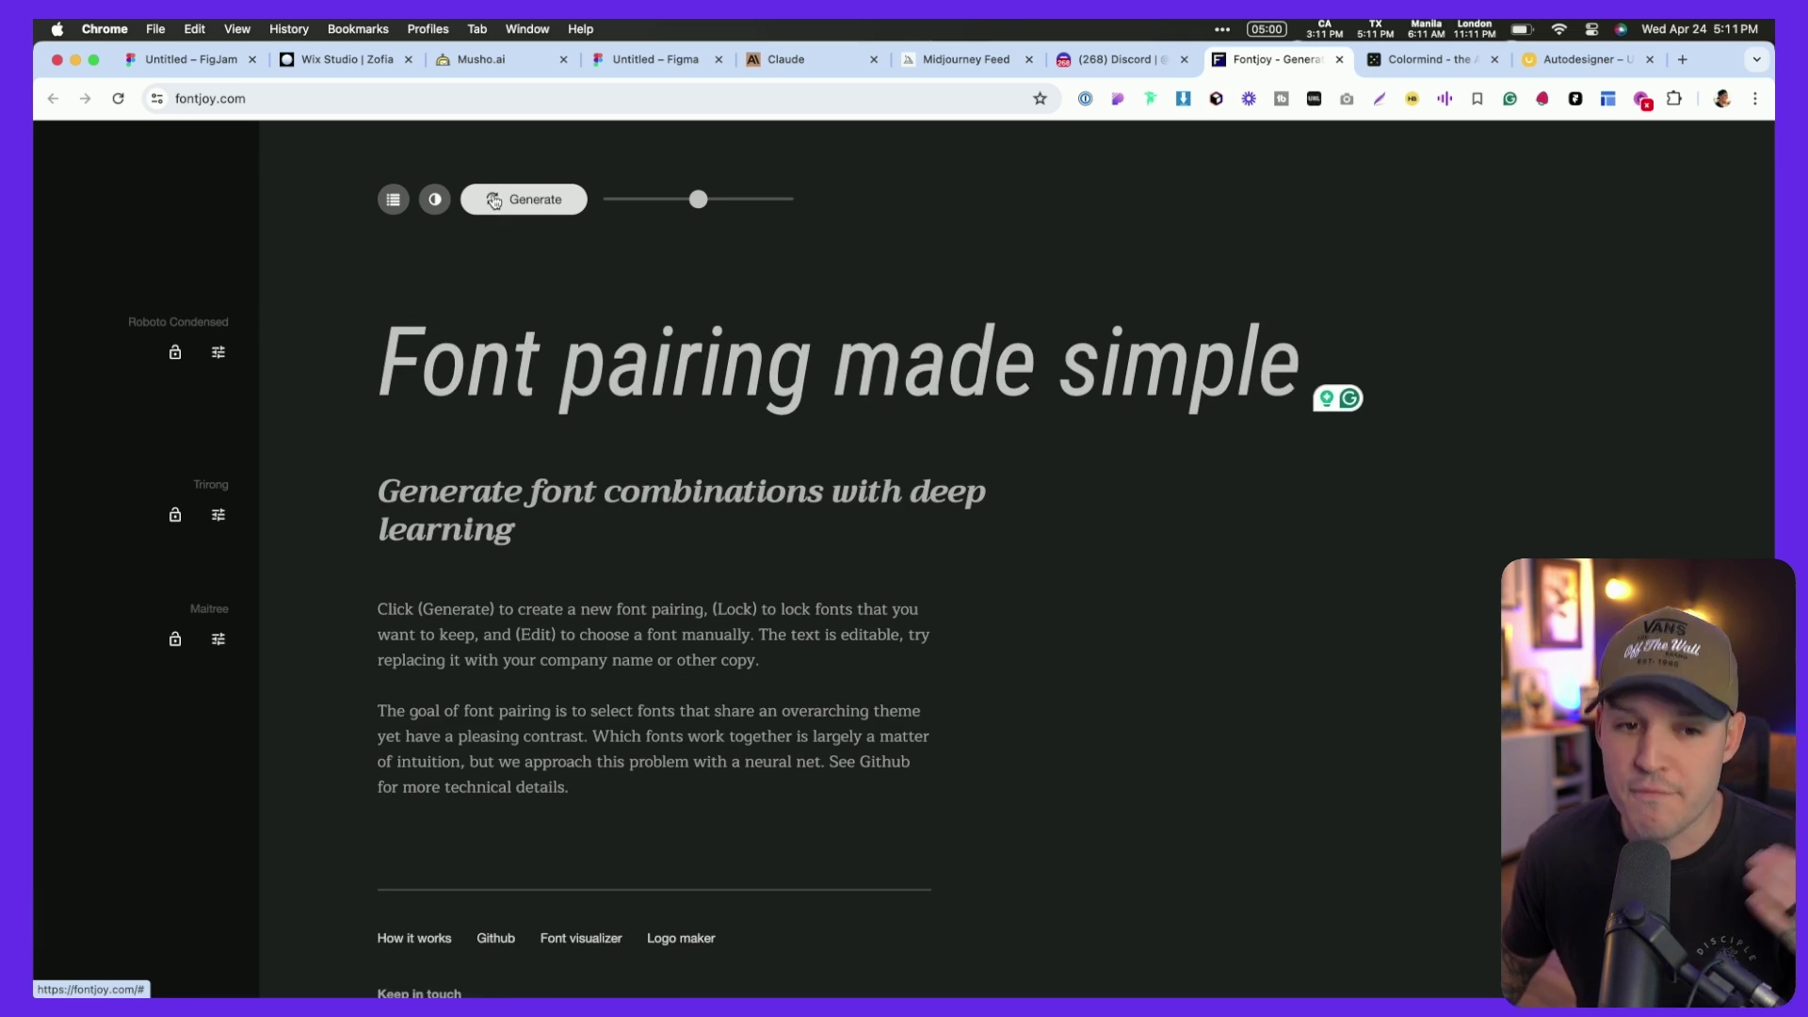
click(495, 201)
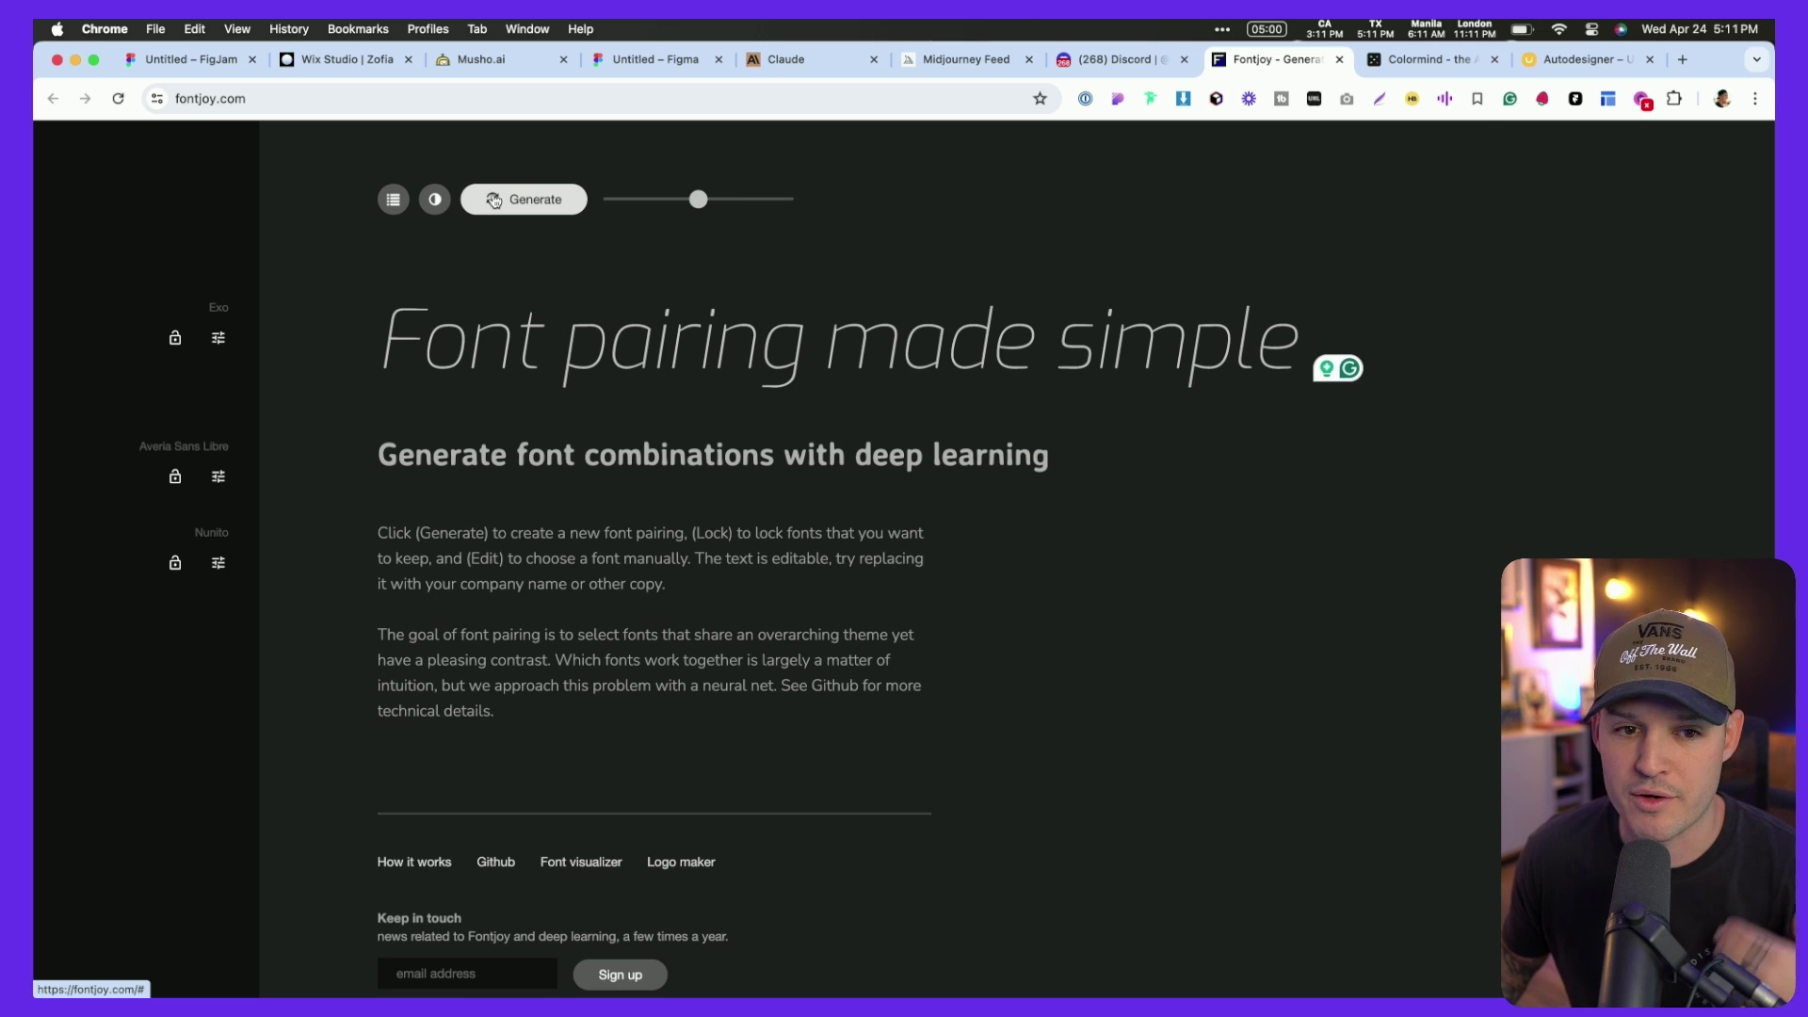
click(494, 201)
click(495, 201)
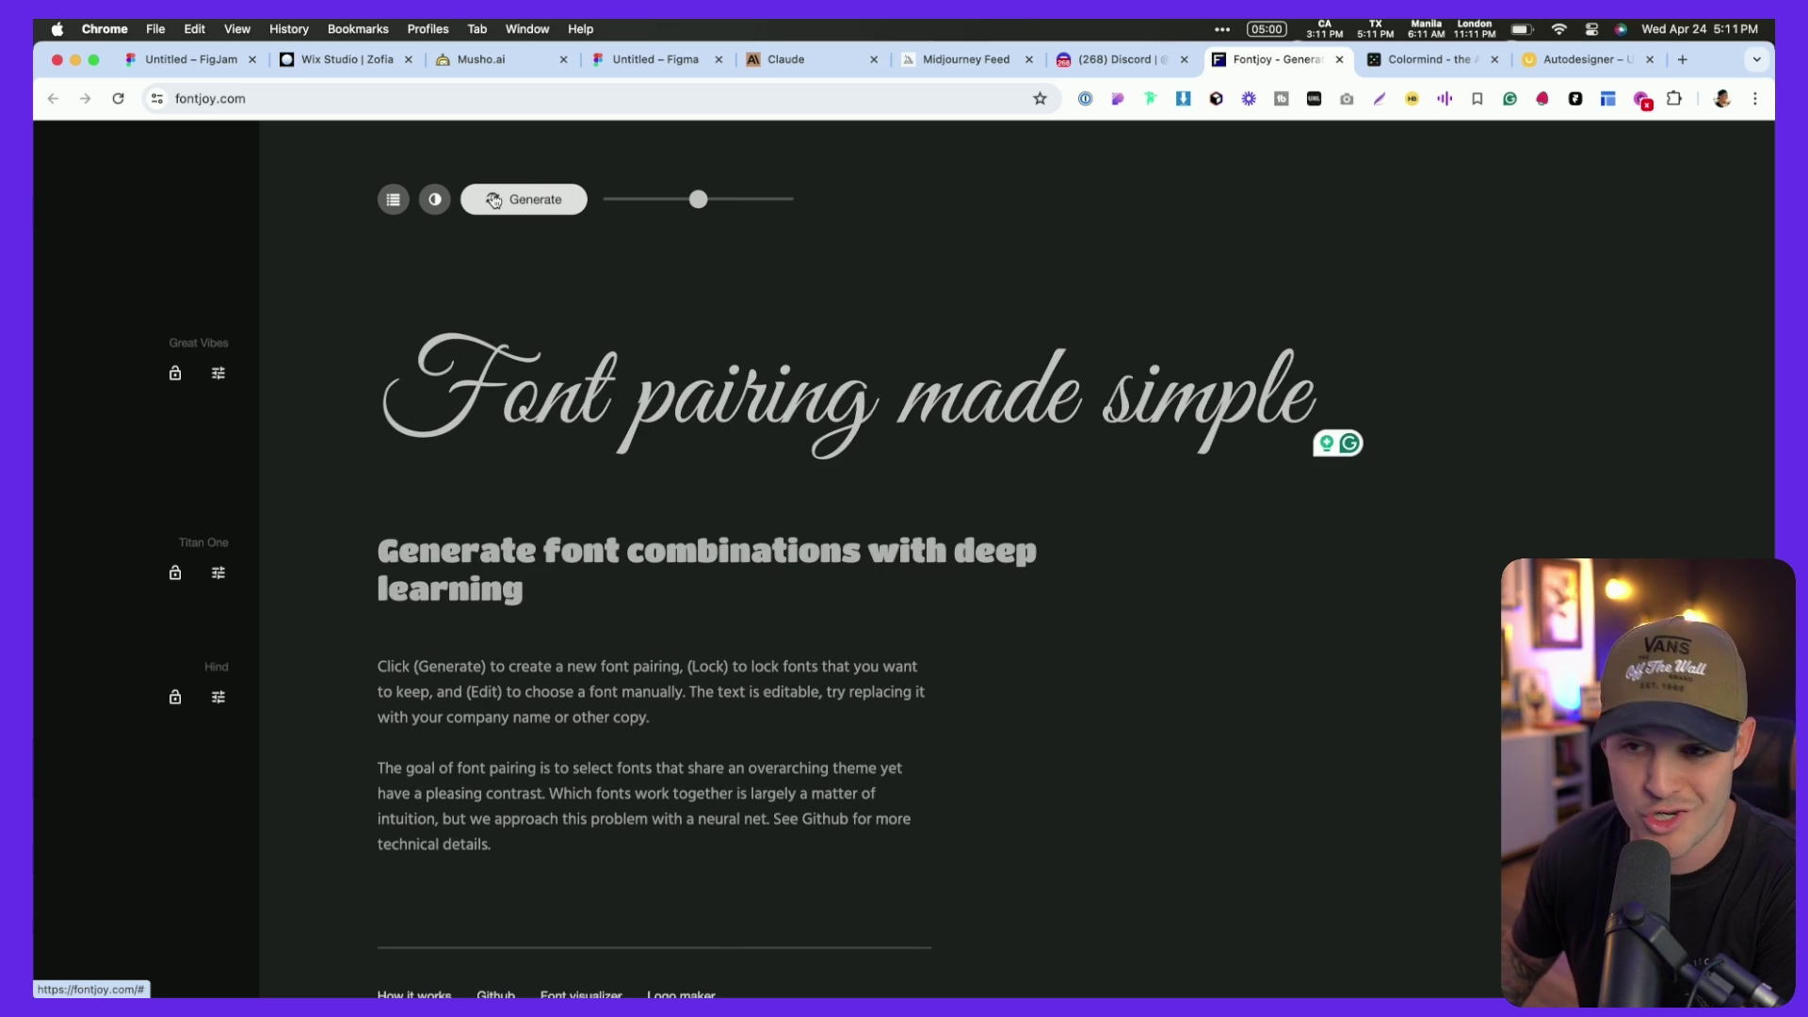
click(495, 200)
click(494, 201)
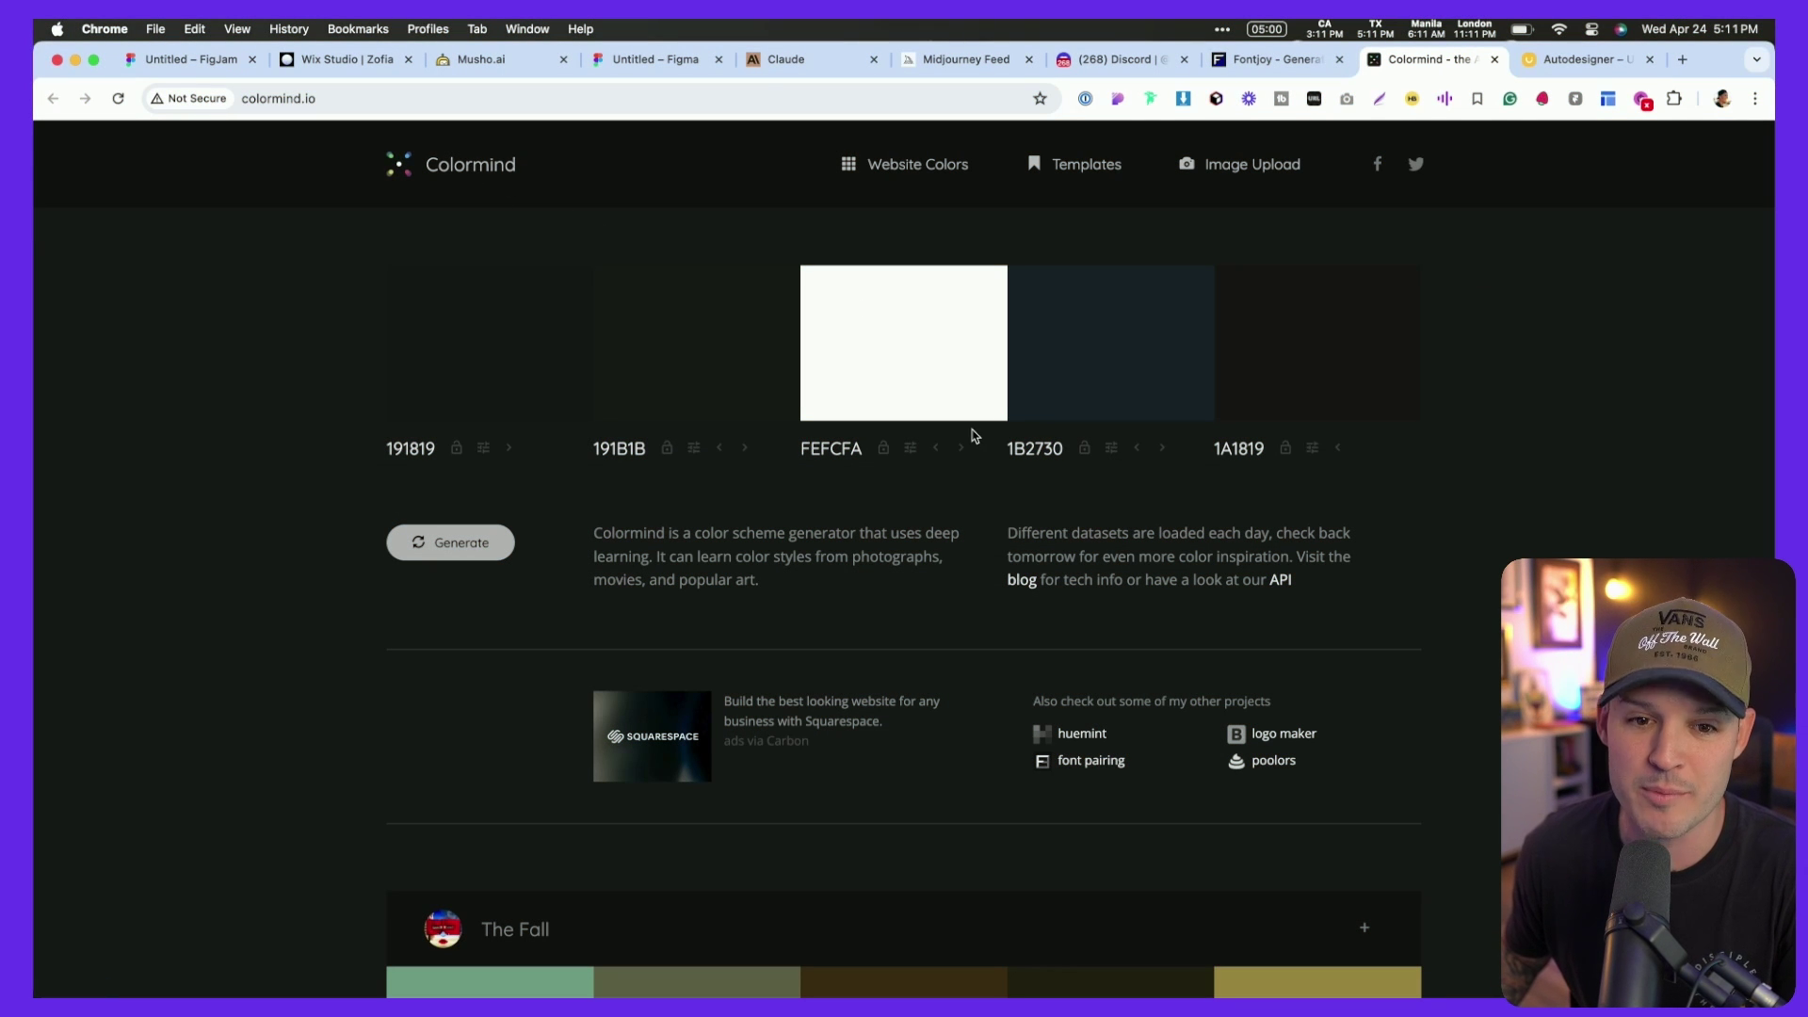
- Generate several Colormind palettes, including three built around the locked CC4E26, and preview the demo page
click(453, 556)
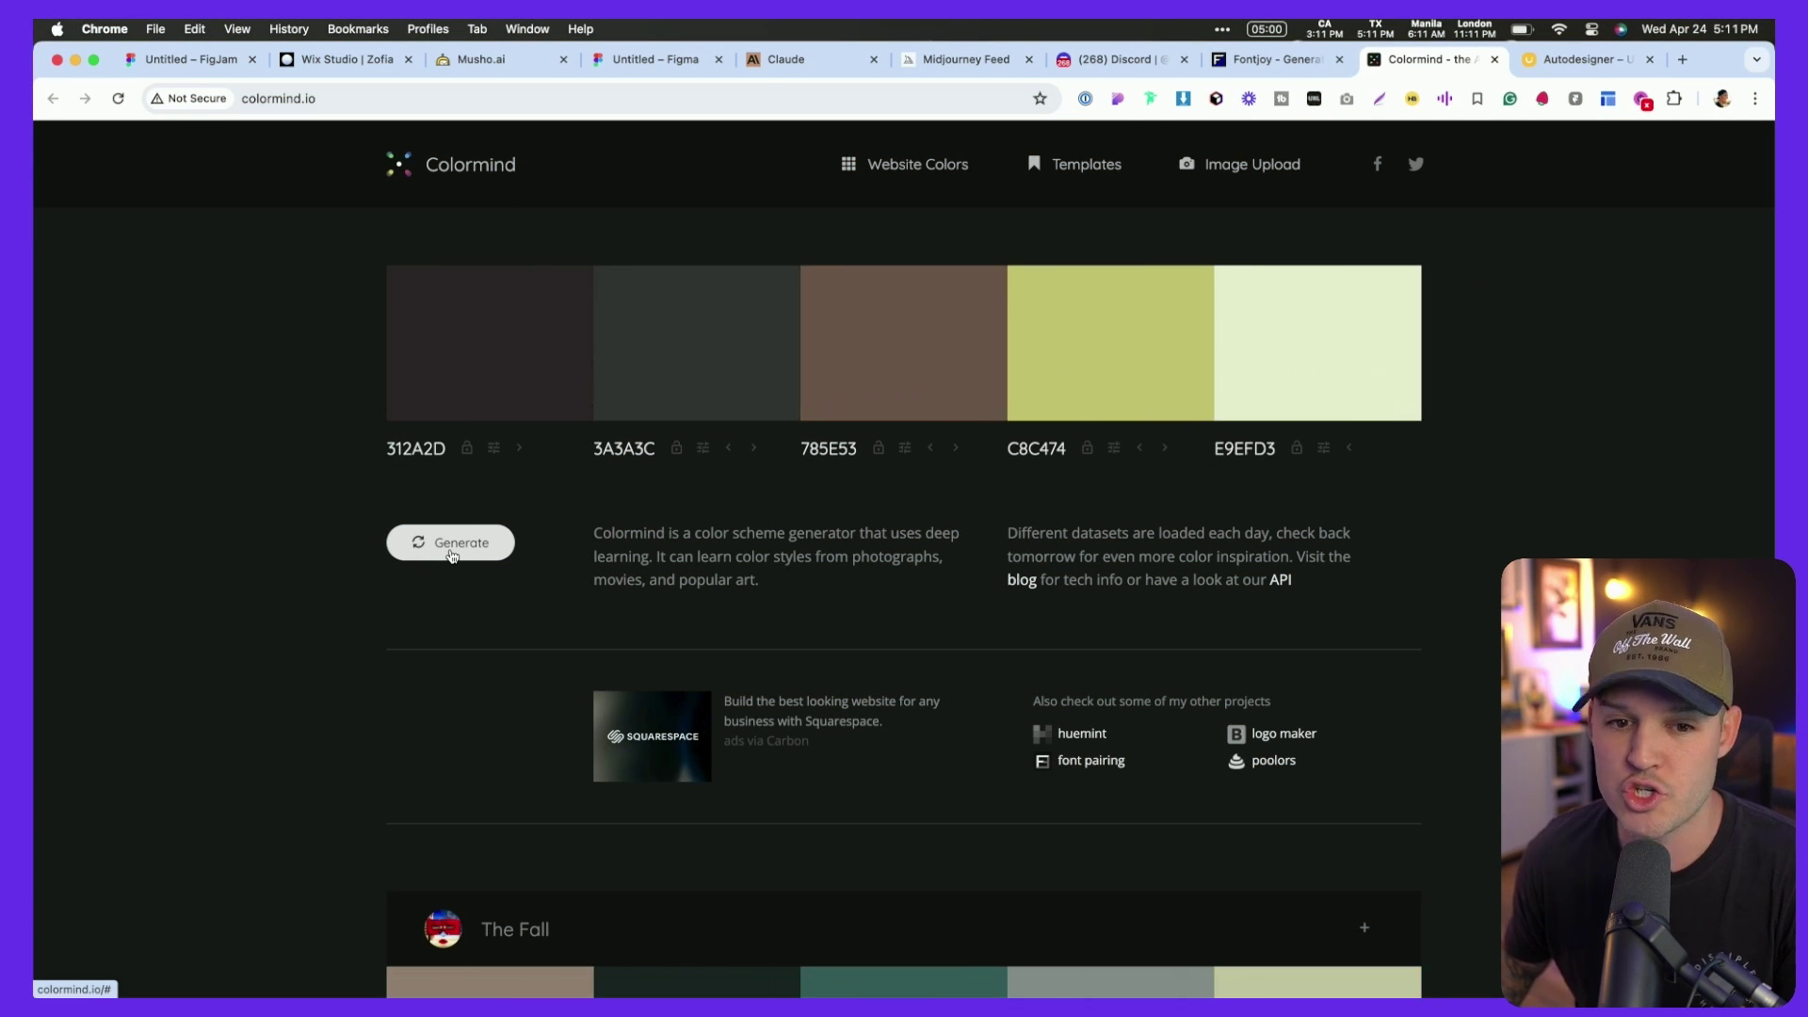
click(452, 556)
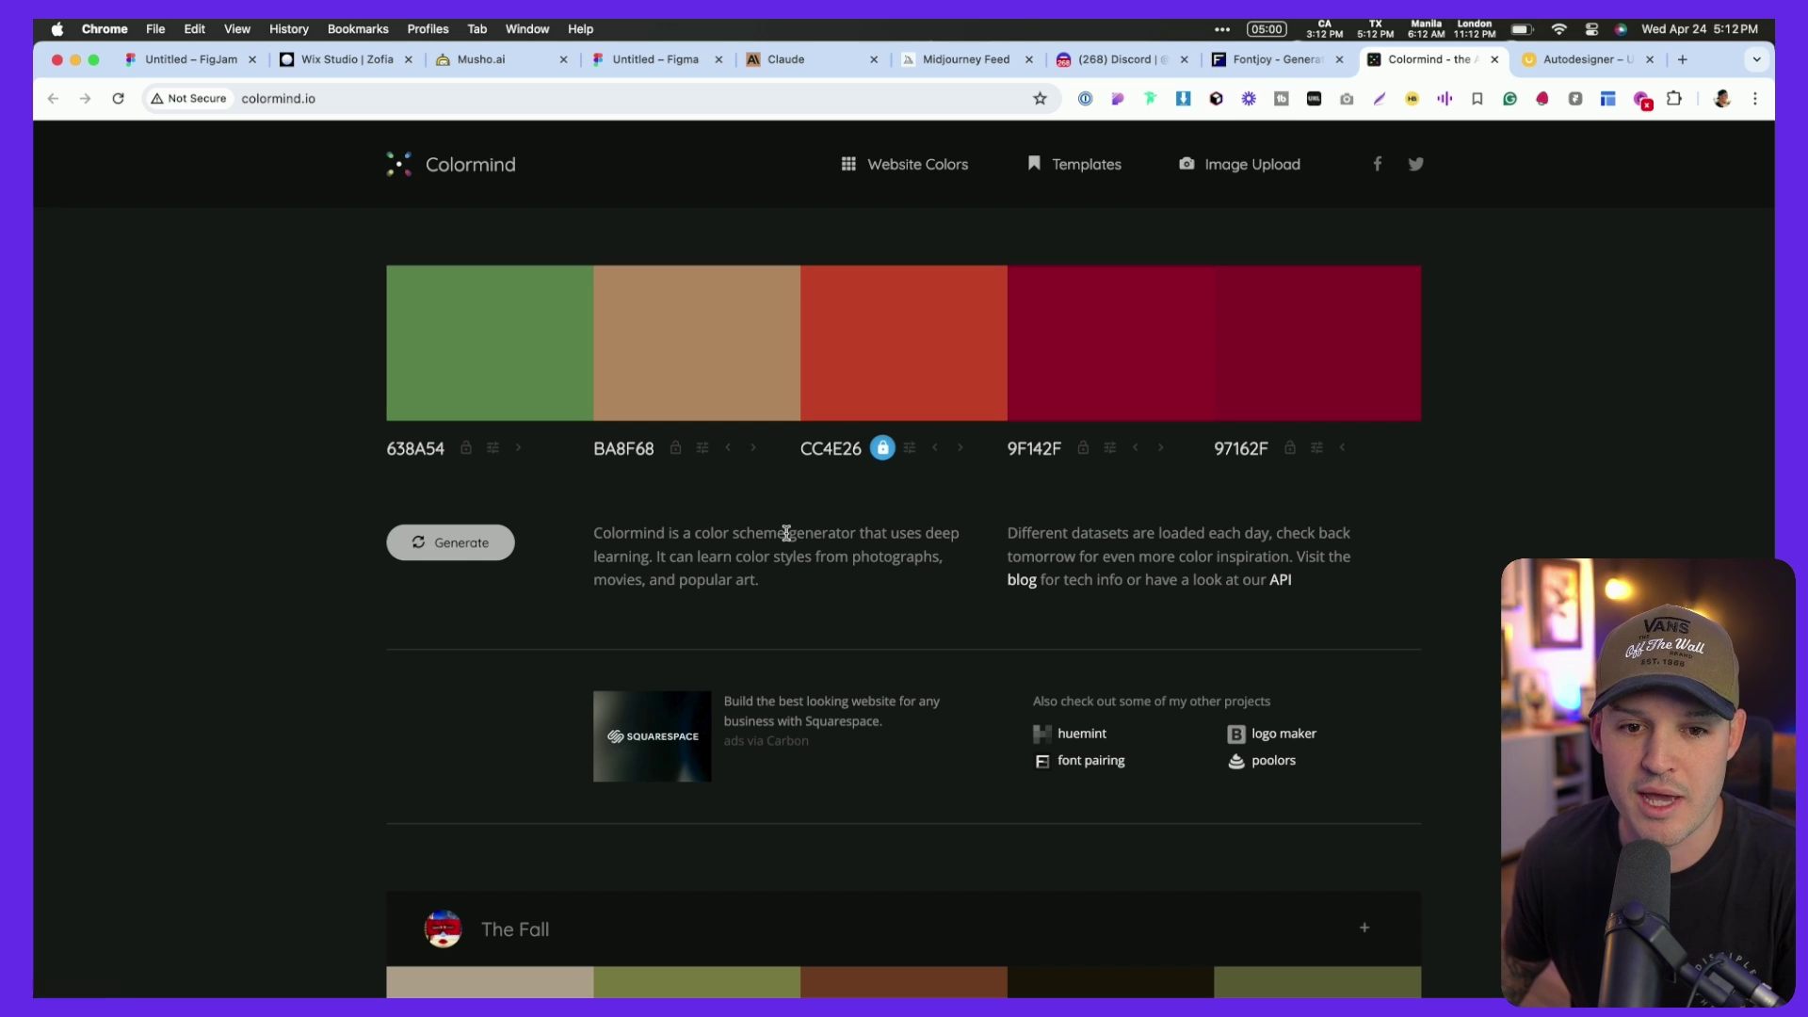
click(452, 544)
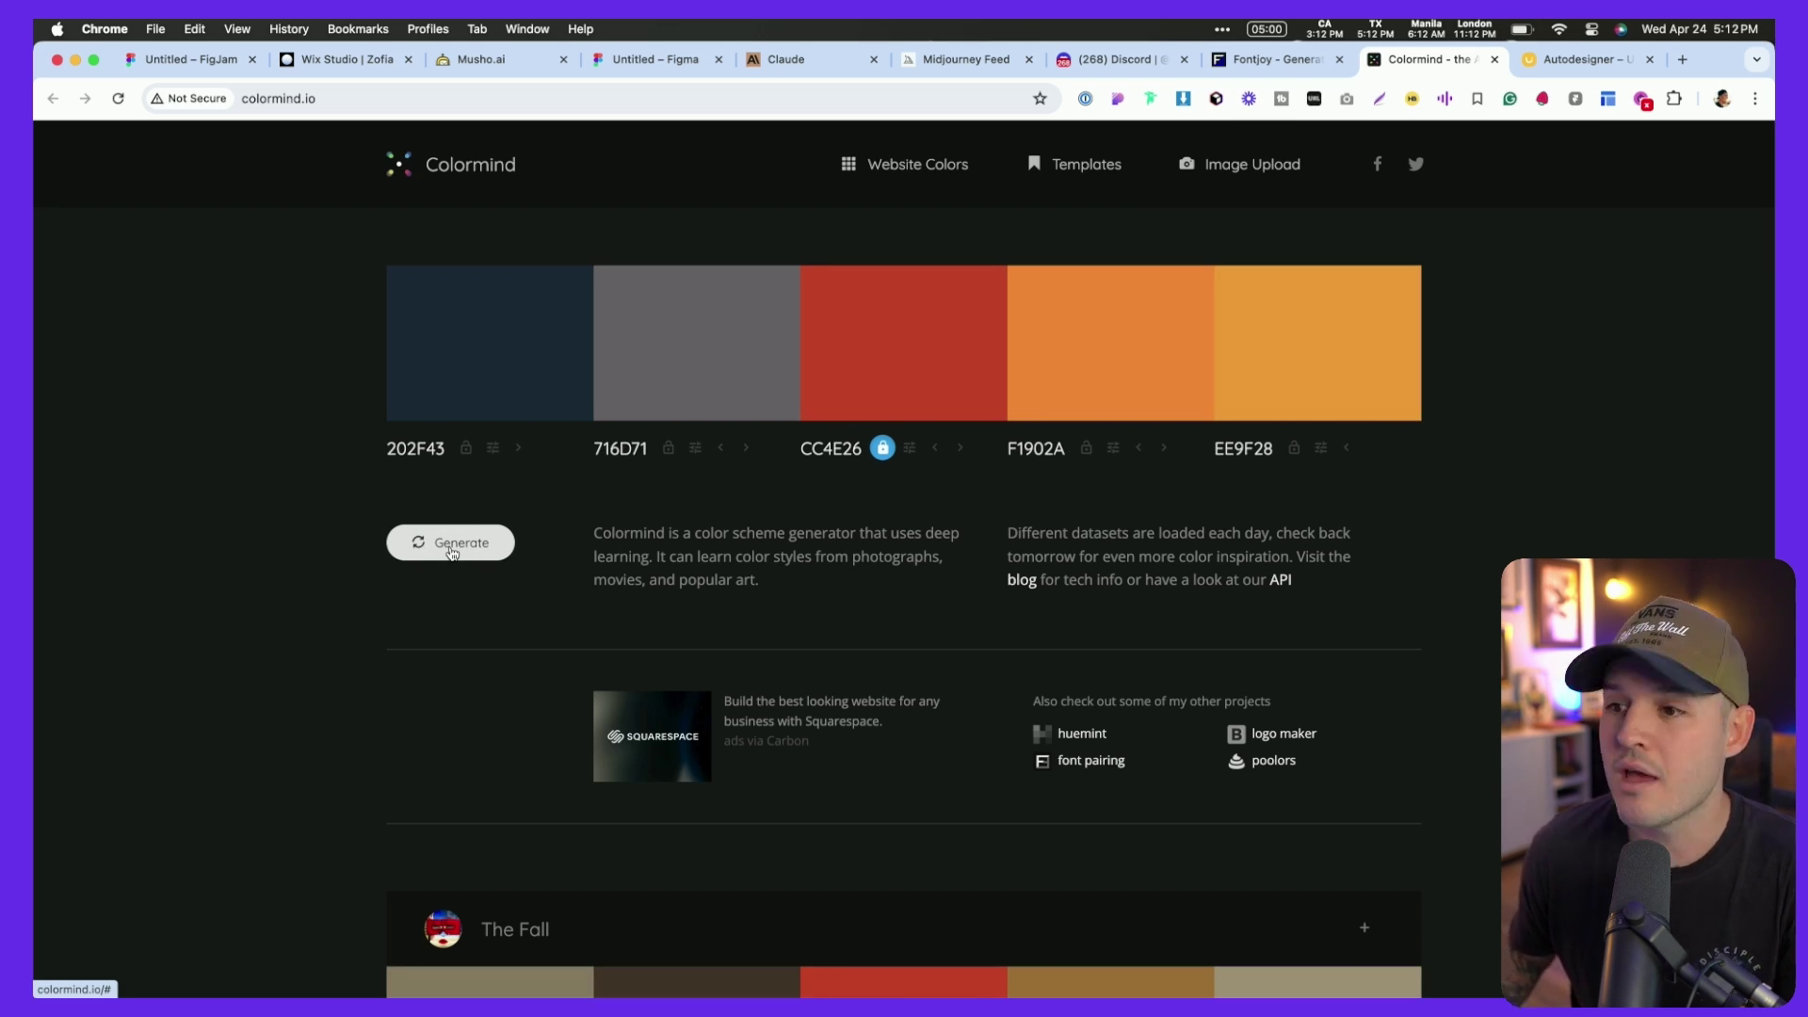
click(452, 551)
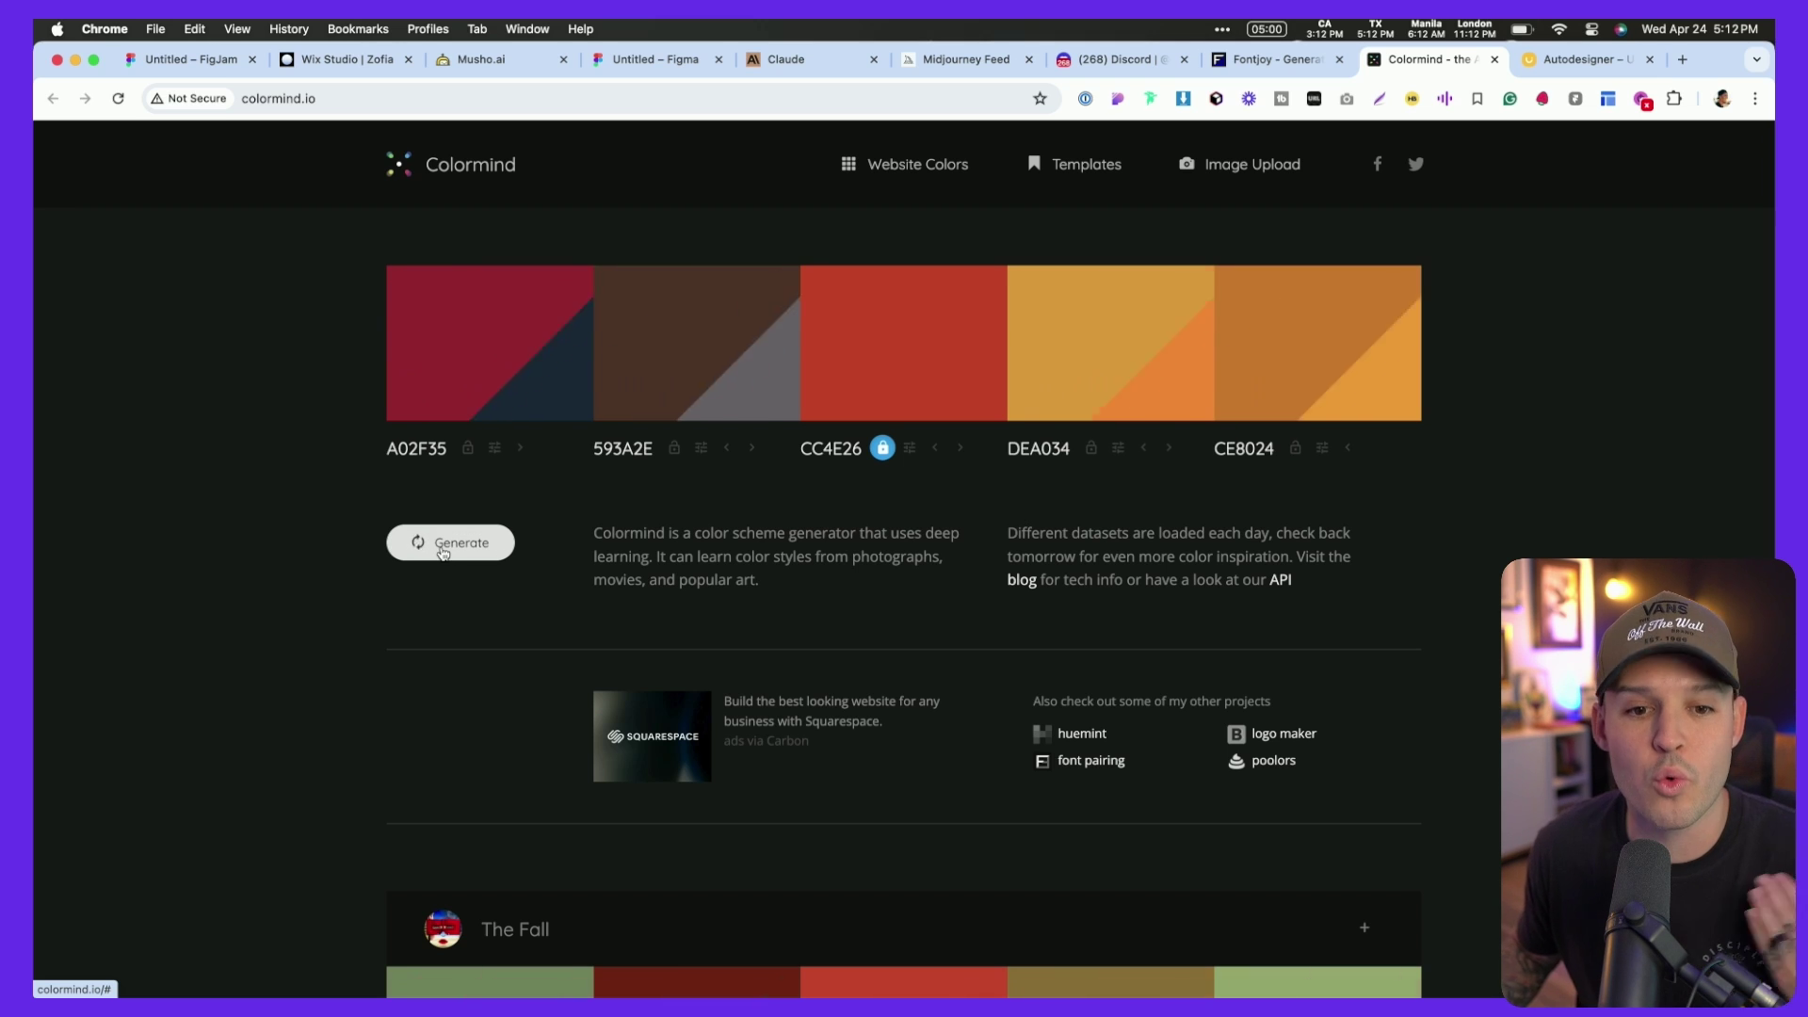
click(448, 552)
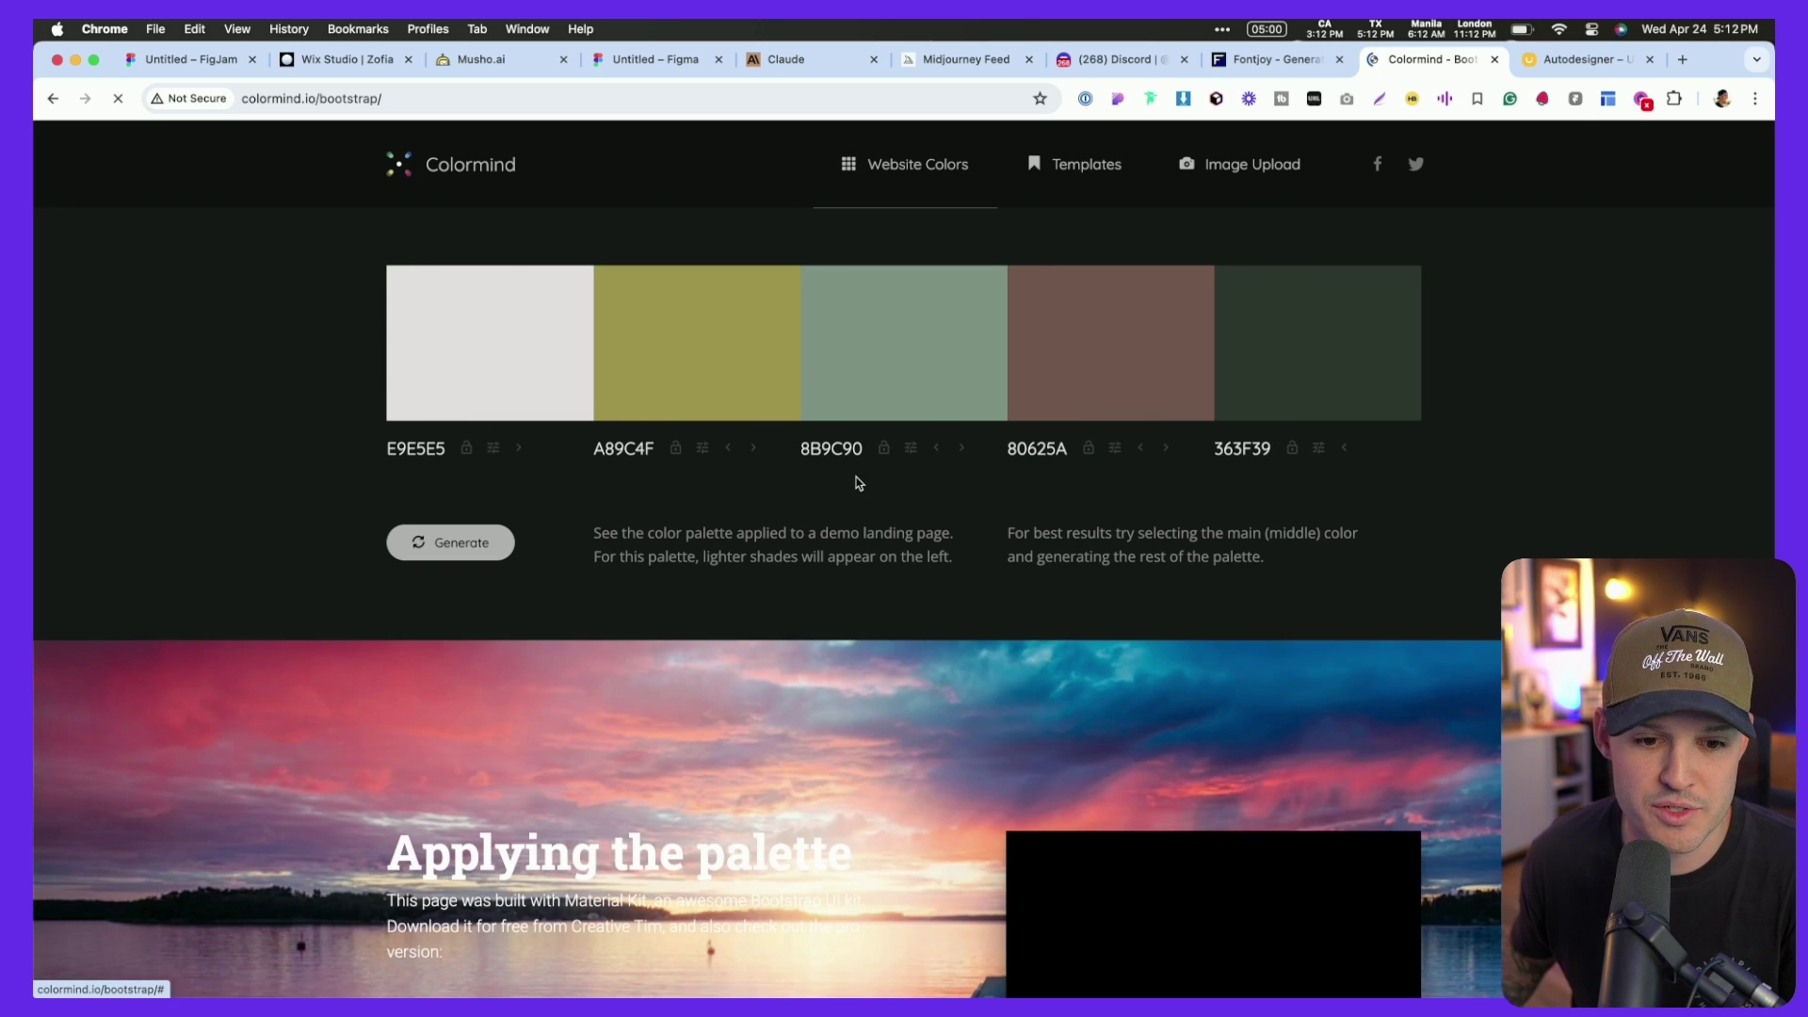
scroll(857, 483, down, 2)
scroll(855, 482, down, 6)
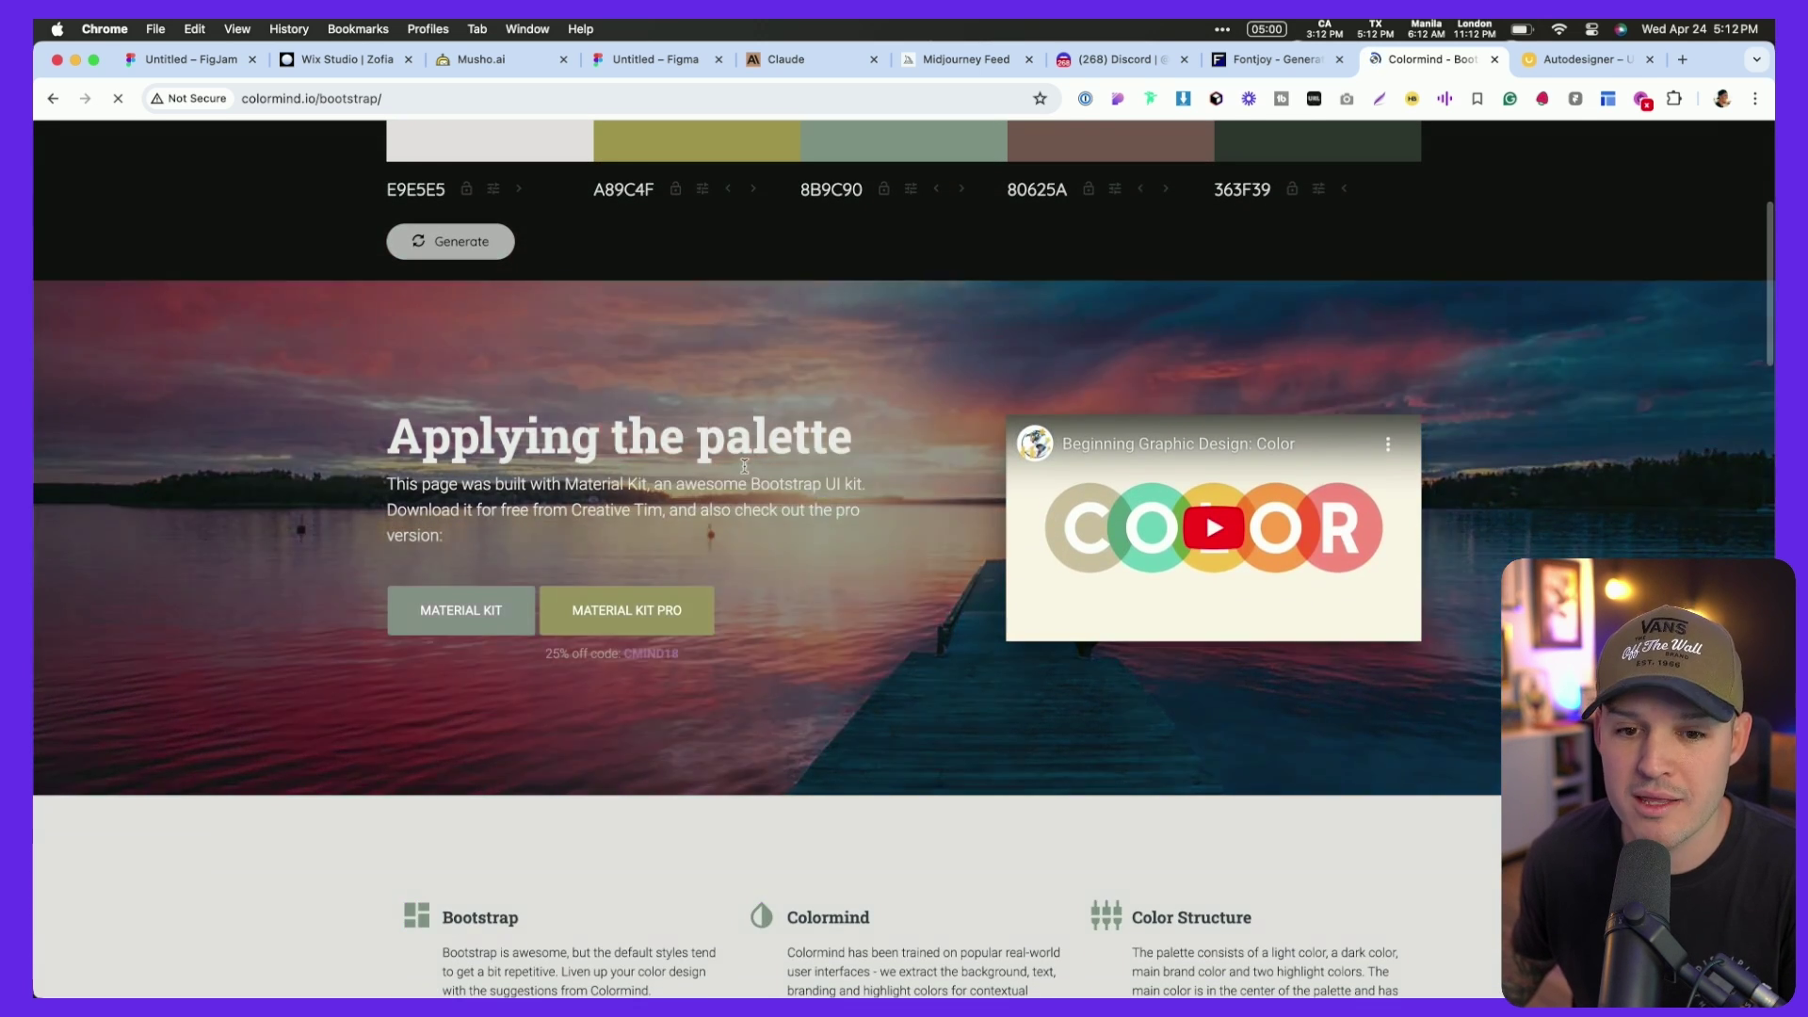
scroll(744, 465, down, 4)
scroll(743, 471, up, 12)
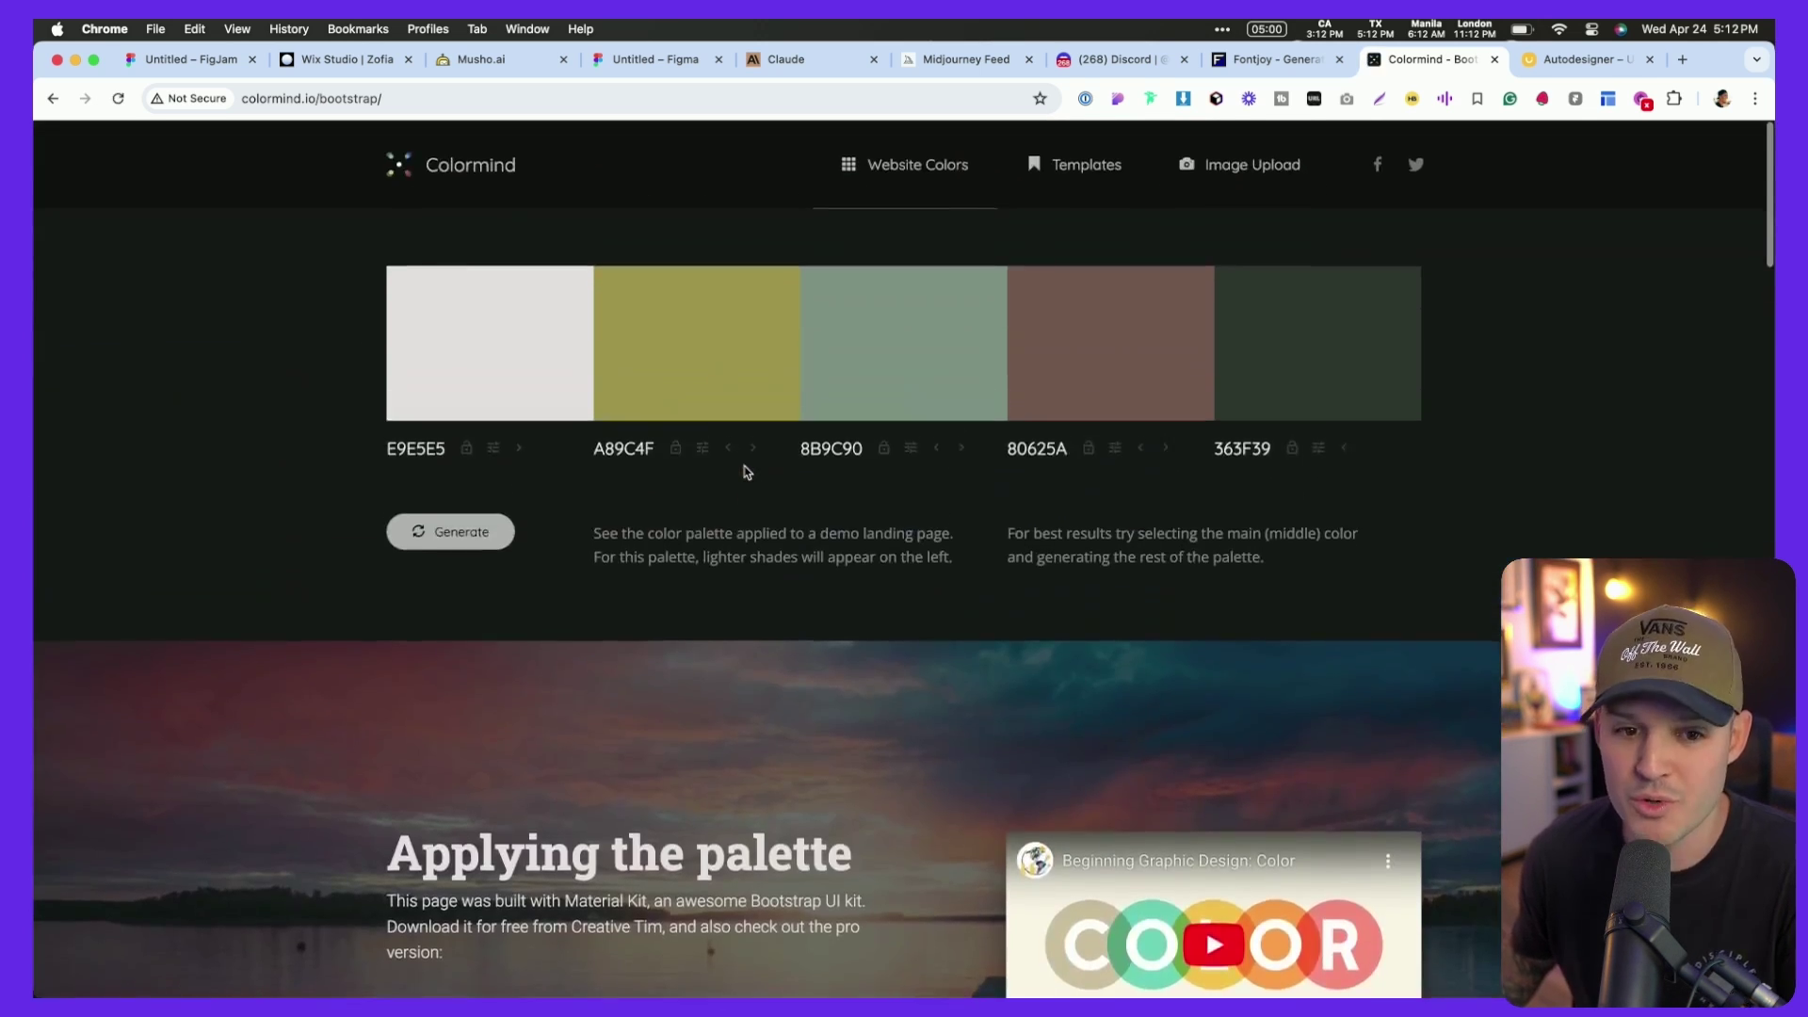
- Generate the FAFAFA, A4BAC2, 90ACAE, 82858B, 353046 palette and review its UI components
click(478, 550)
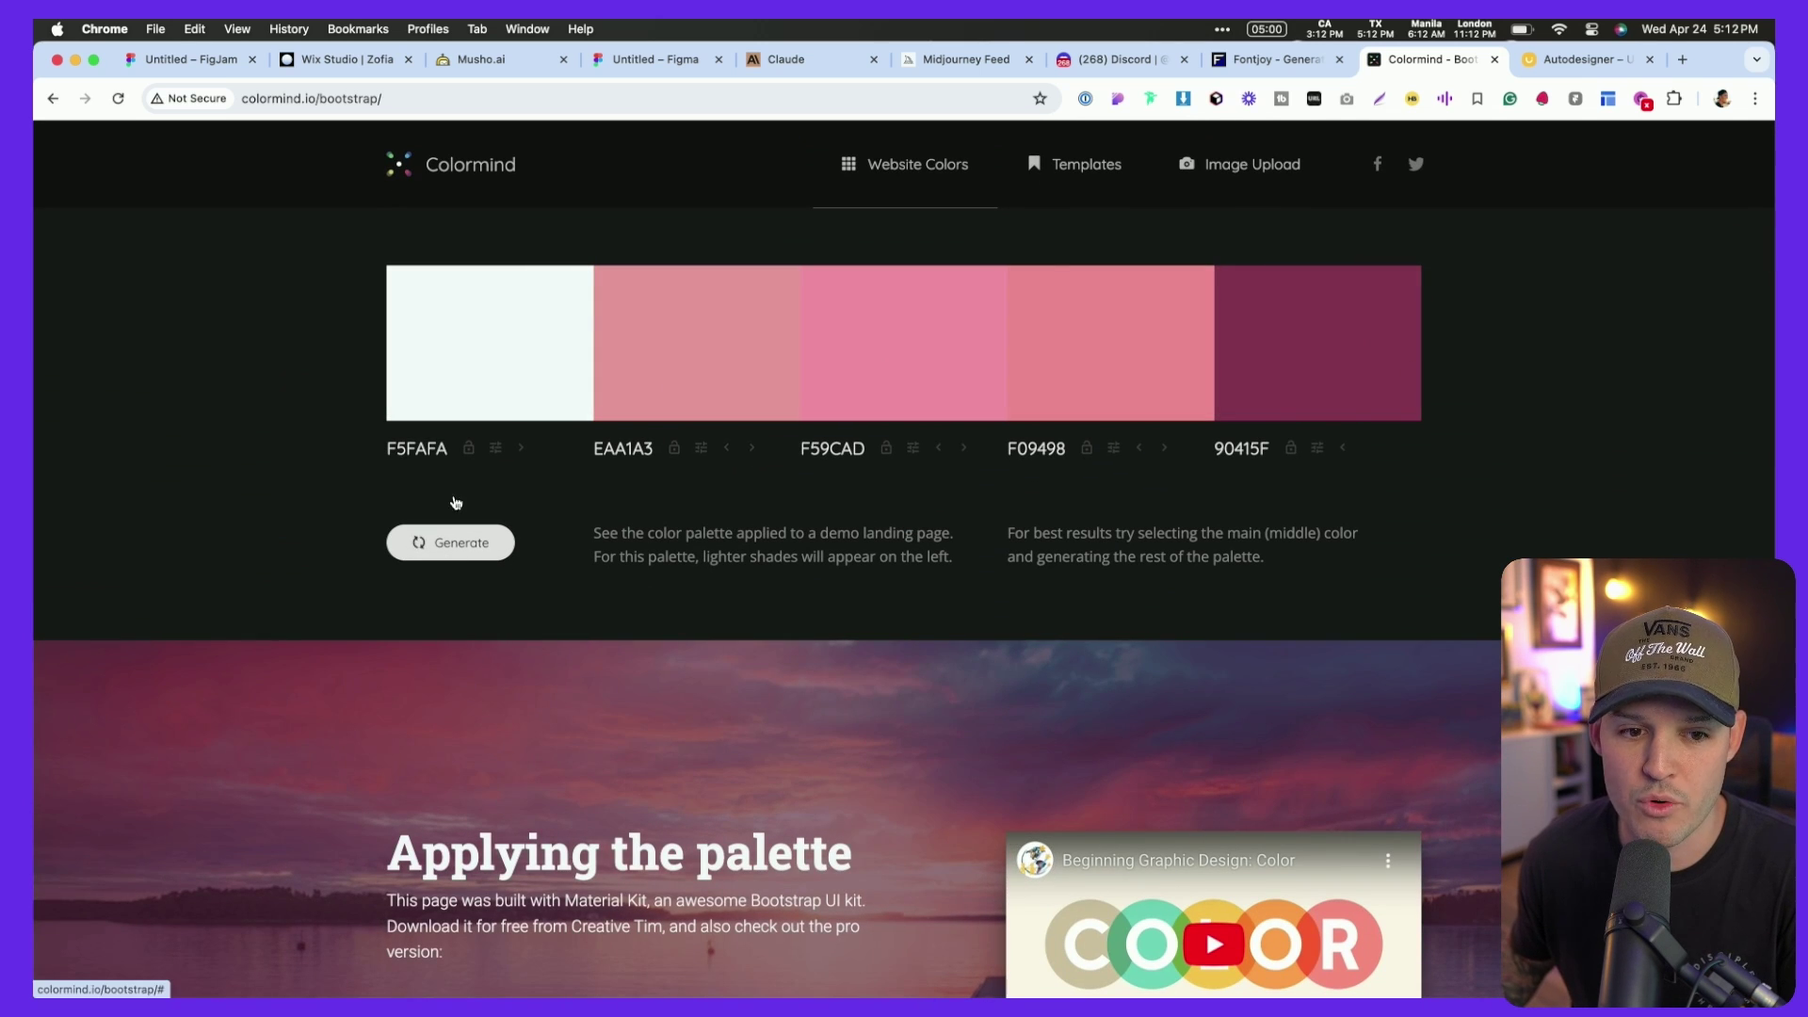
key(space)
scroll(670, 546, down, 10)
scroll(548, 394, down, 10)
scroll(526, 468, down, 10)
scroll(525, 468, down, 8)
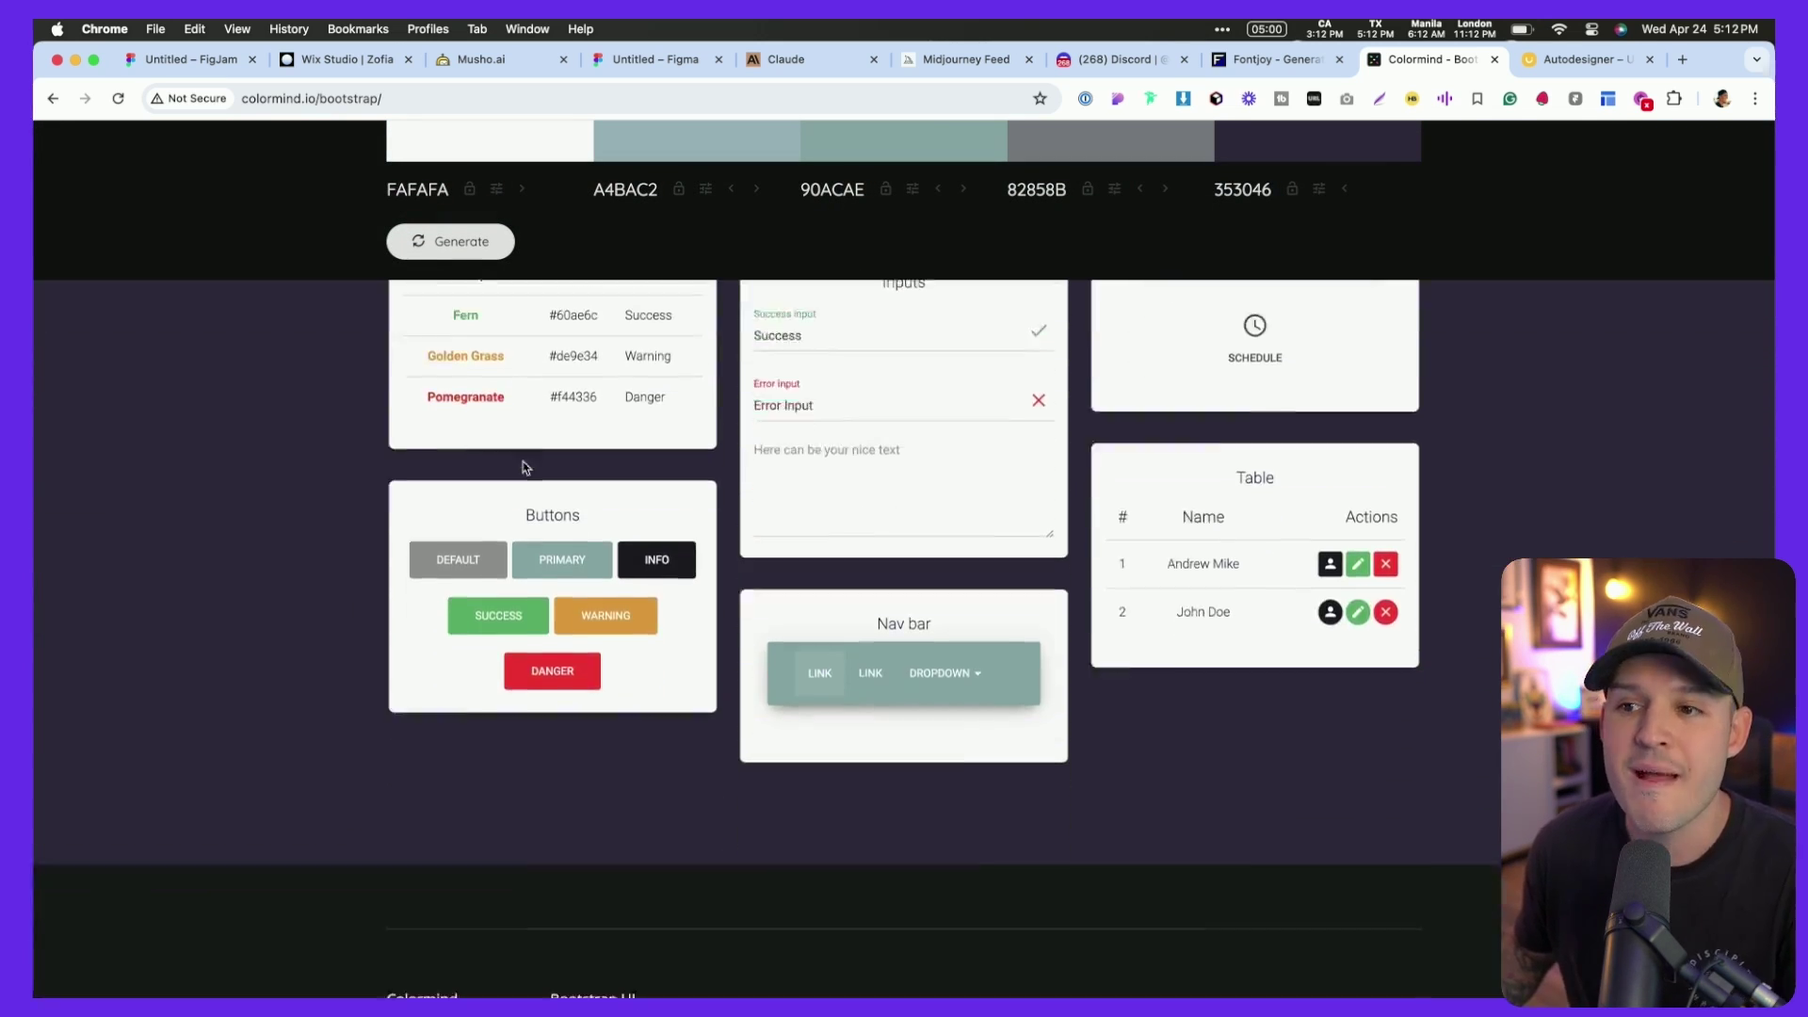
scroll(524, 463, up, 6)
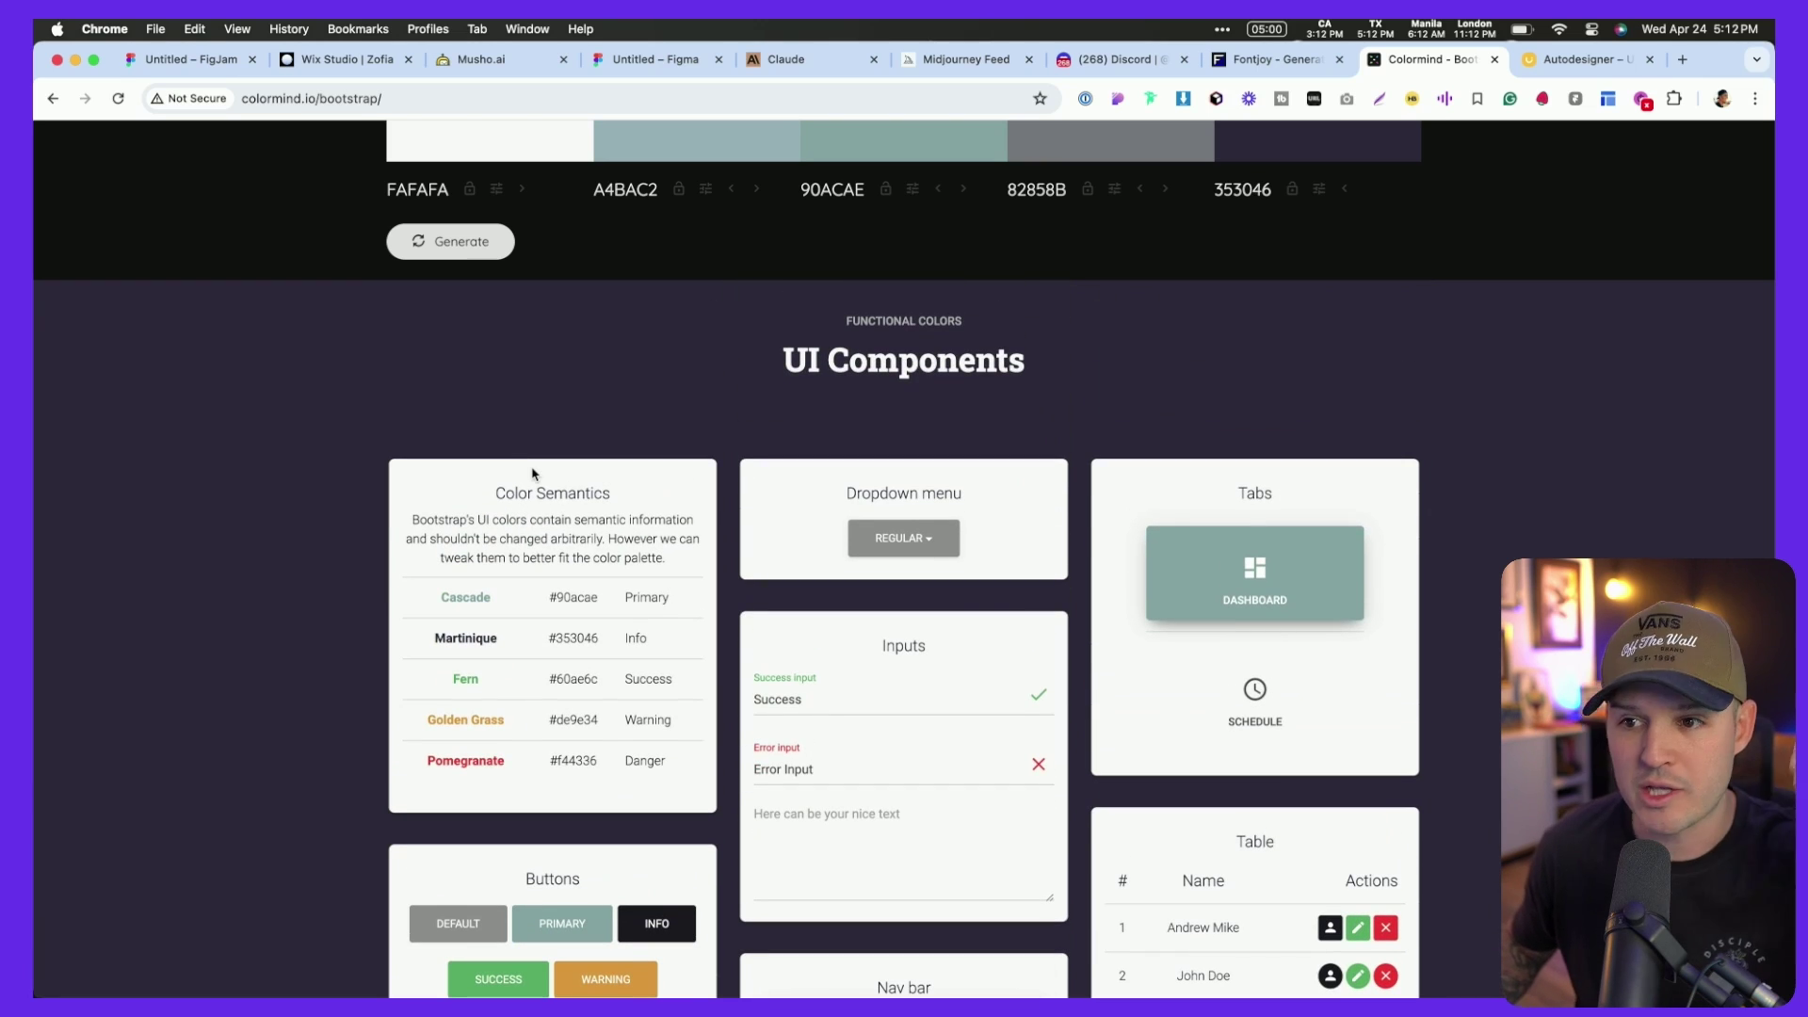
scroll(535, 485, down, 8)
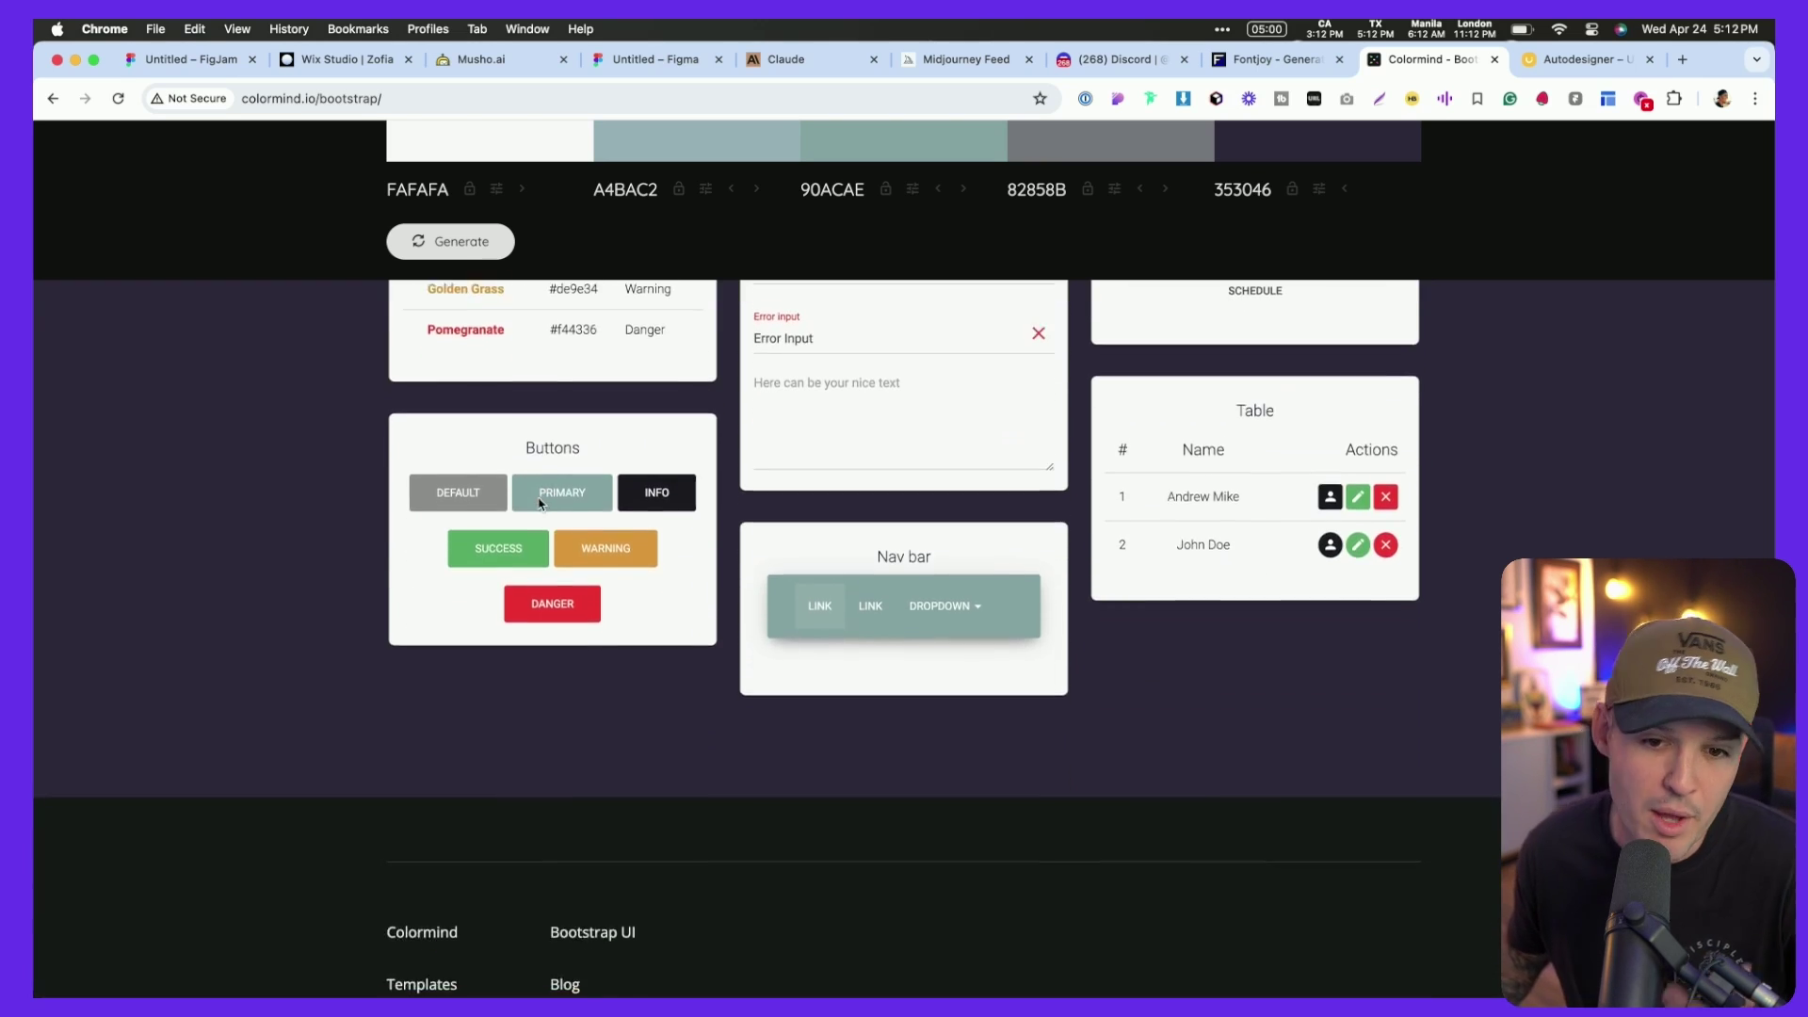
scroll(539, 501, up, 15)
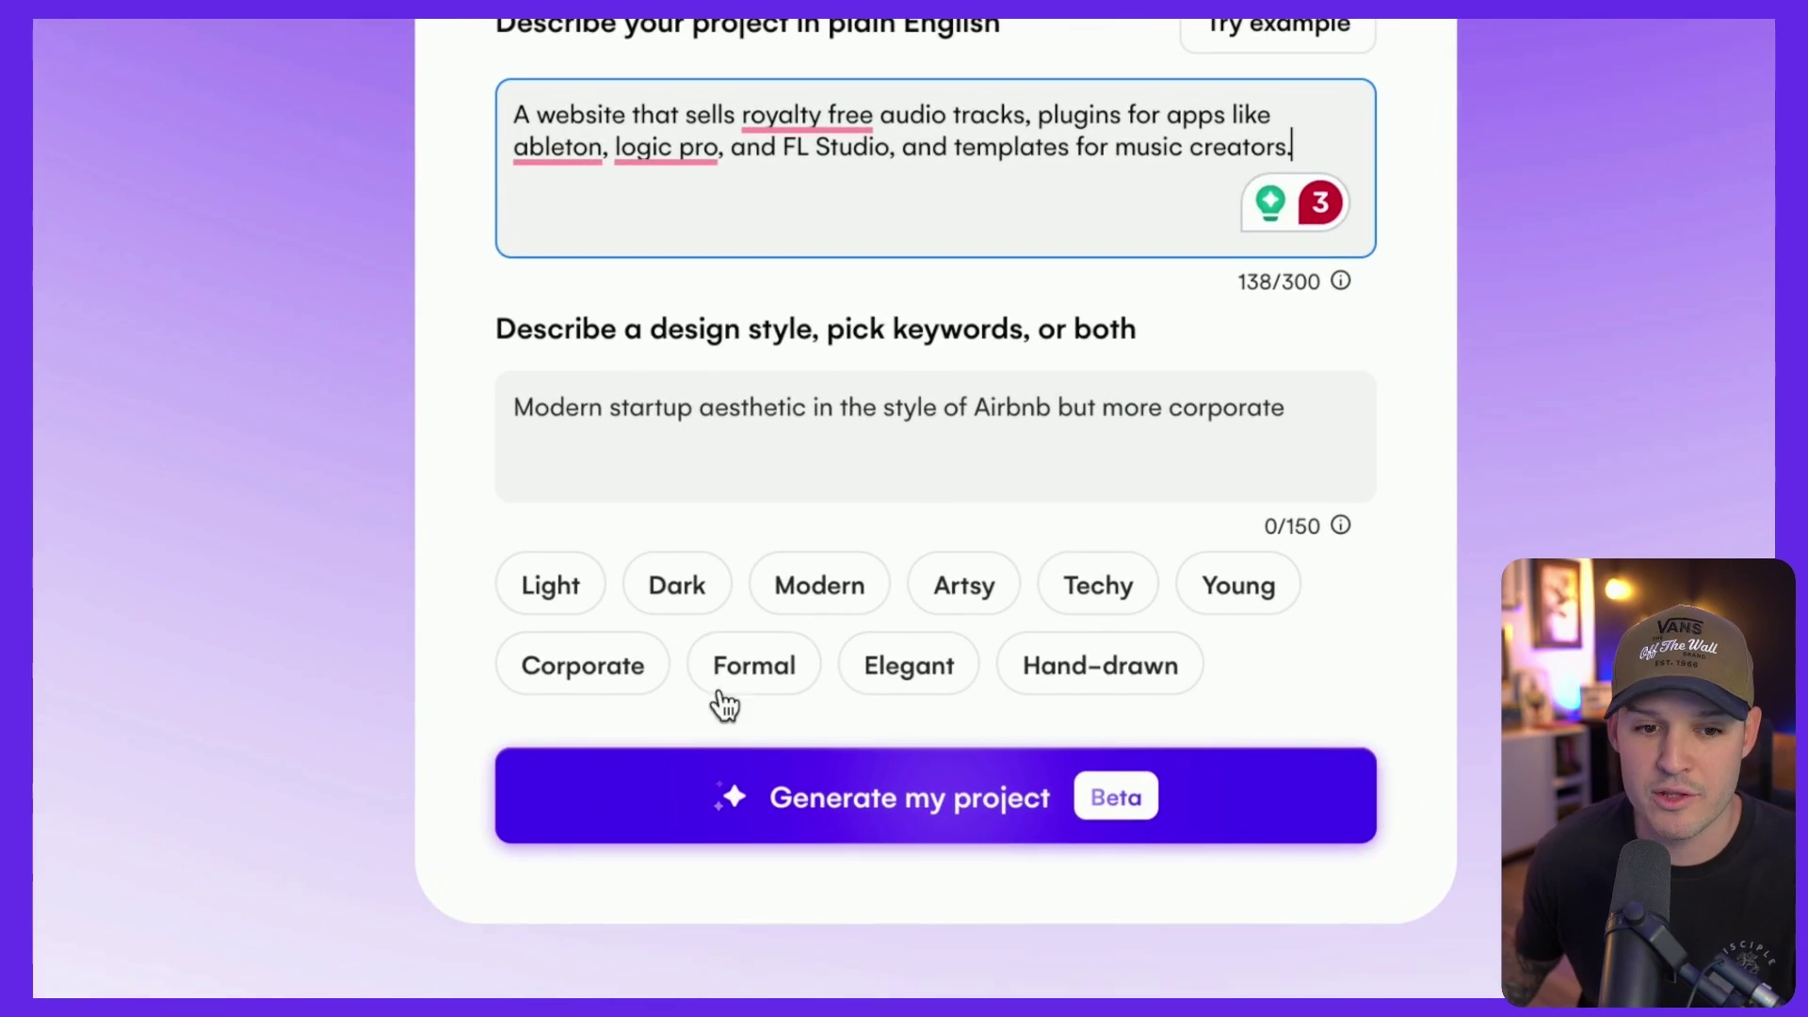
- Add the Dark style keyword and generate the dark, modern audio-marketplace mockup
click(682, 599)
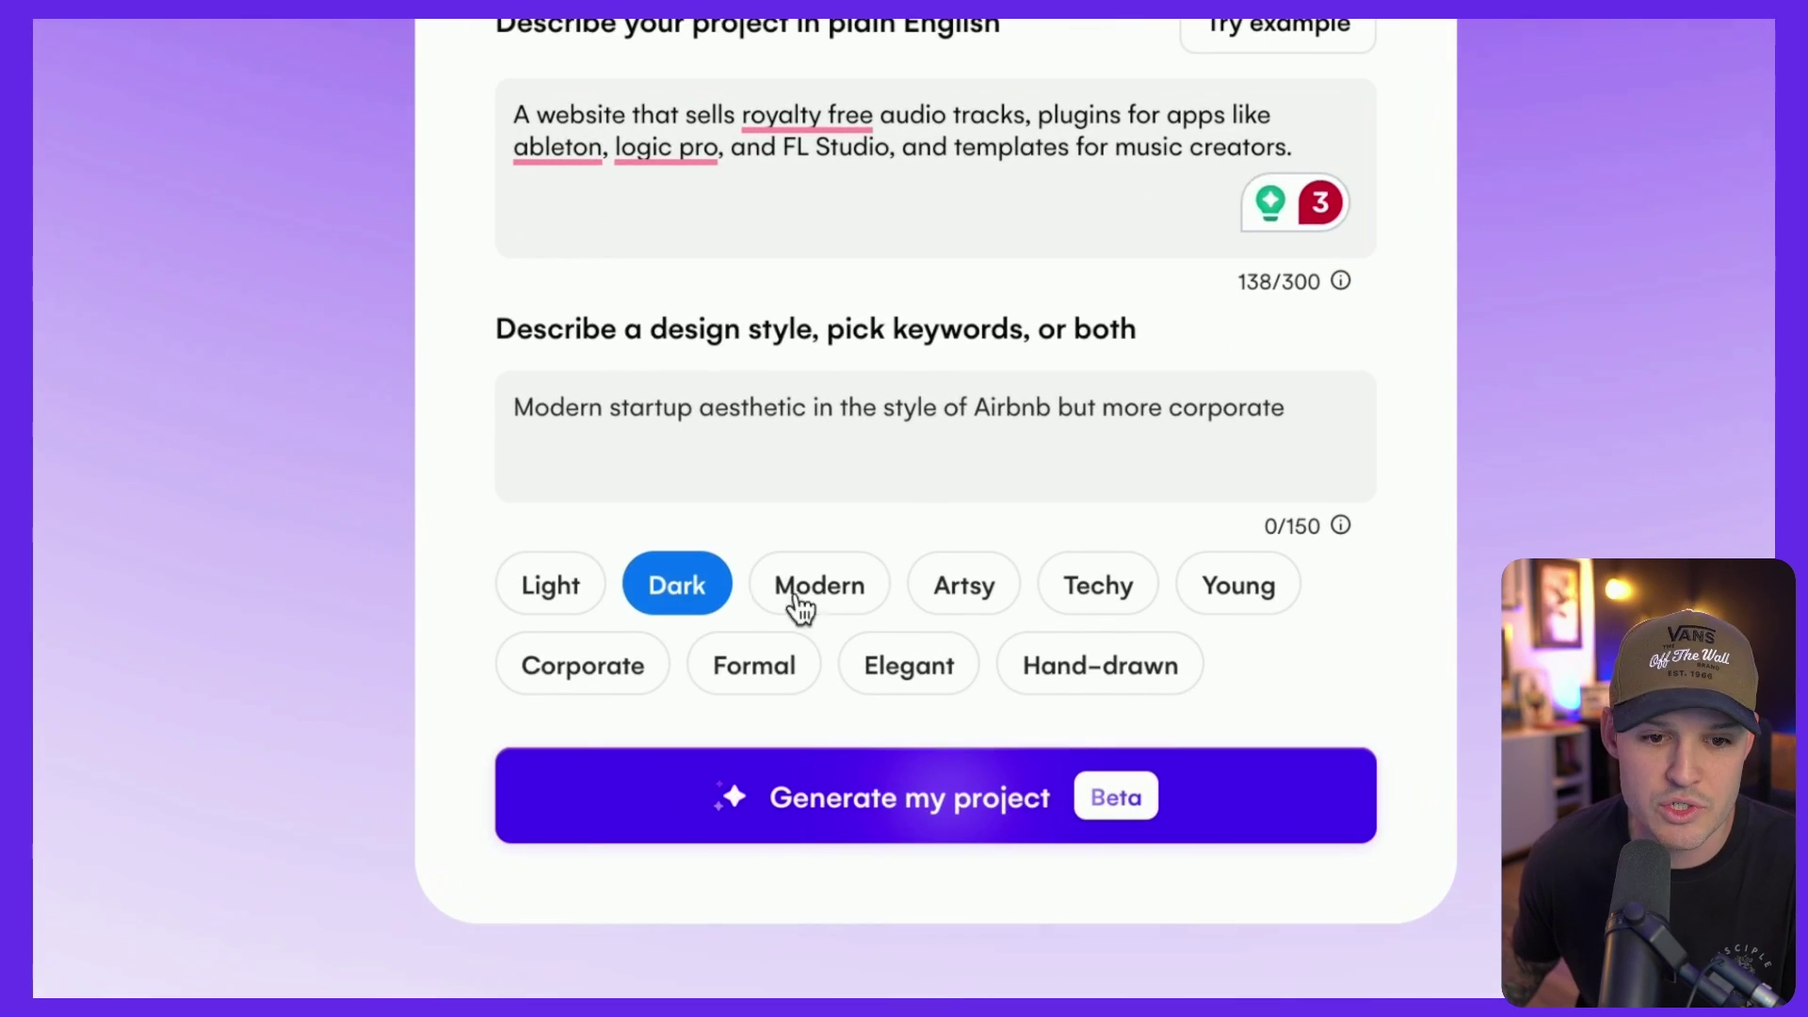
click(850, 806)
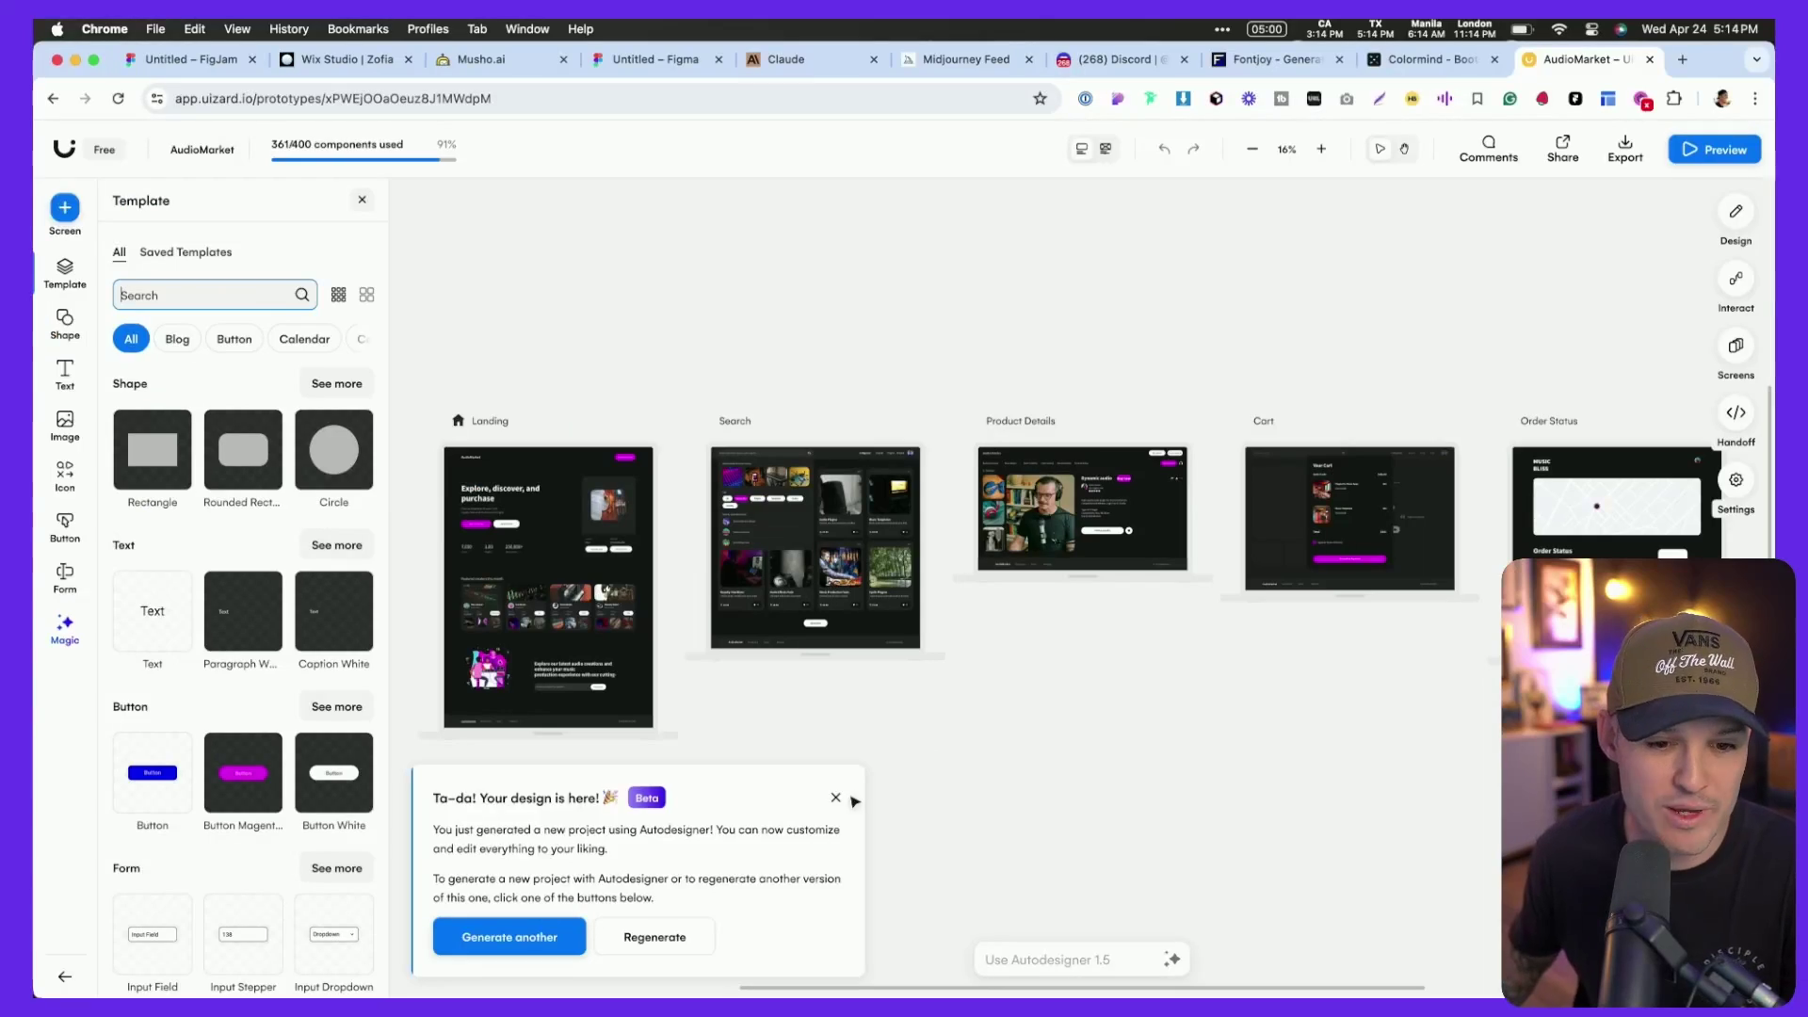
- Dismiss the 'Your design is here' notice and close the Template library panel
click(835, 799)
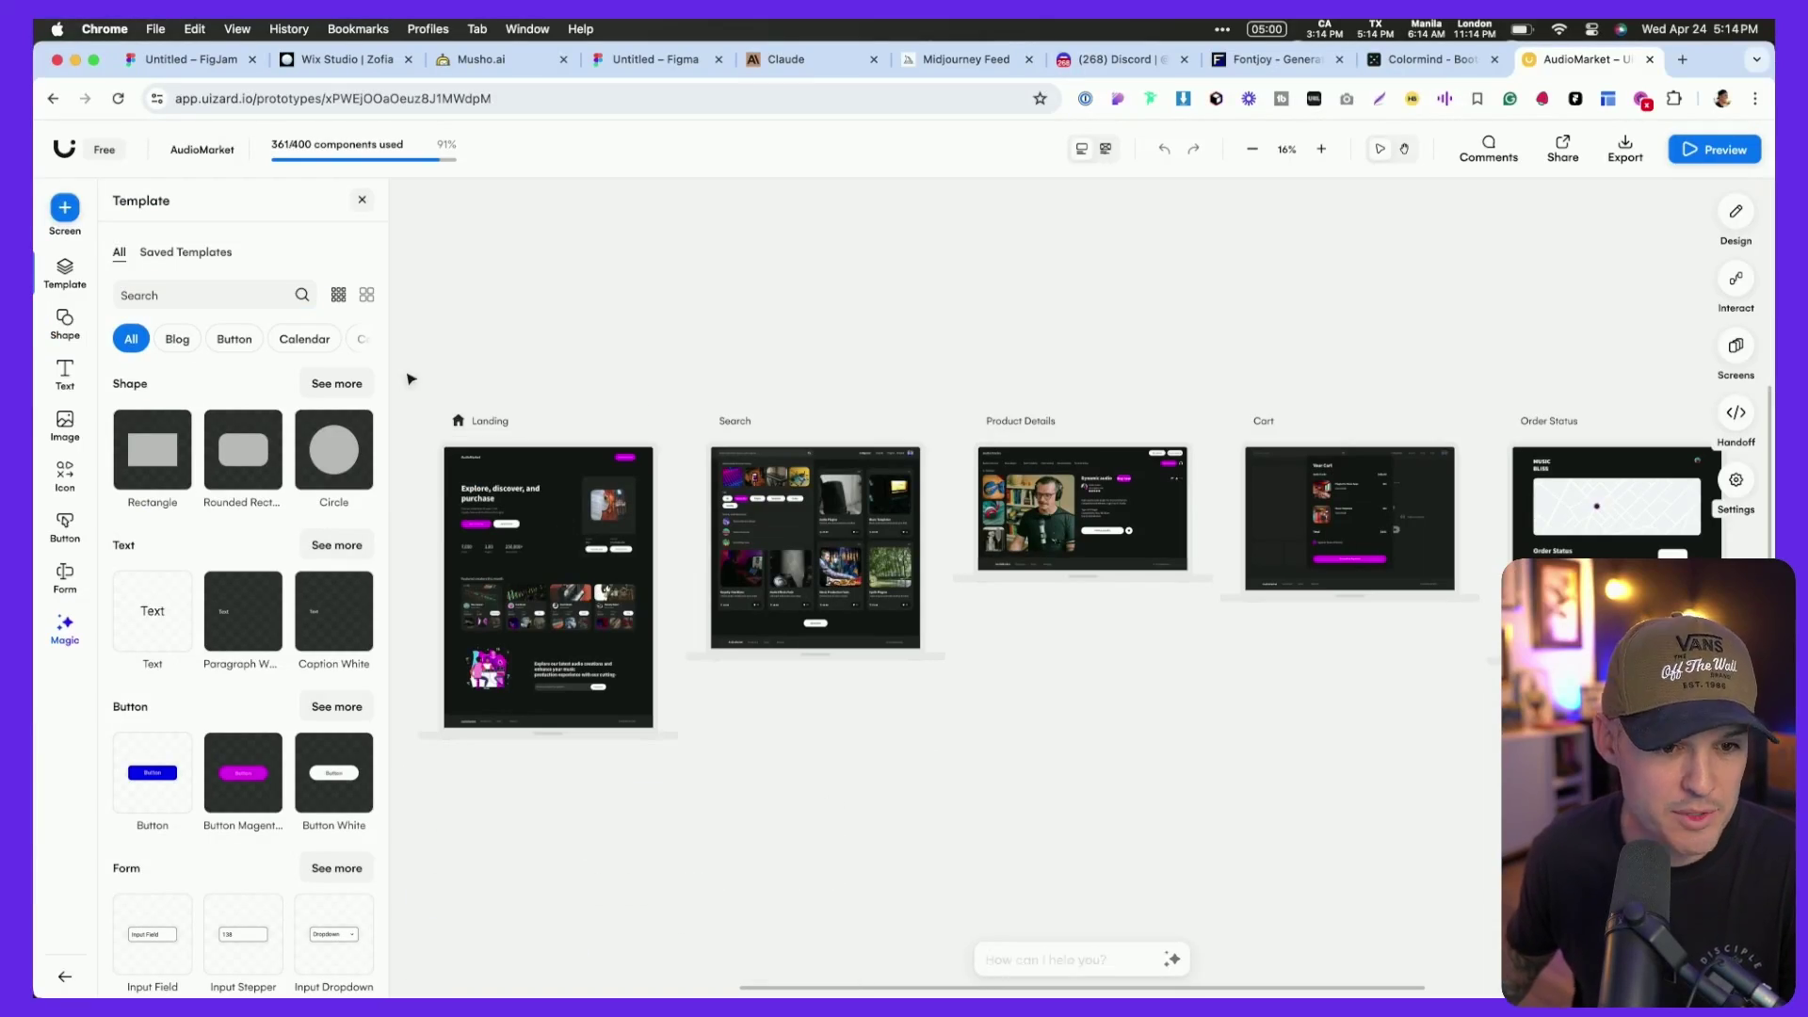
scroll(605, 404, up, 5)
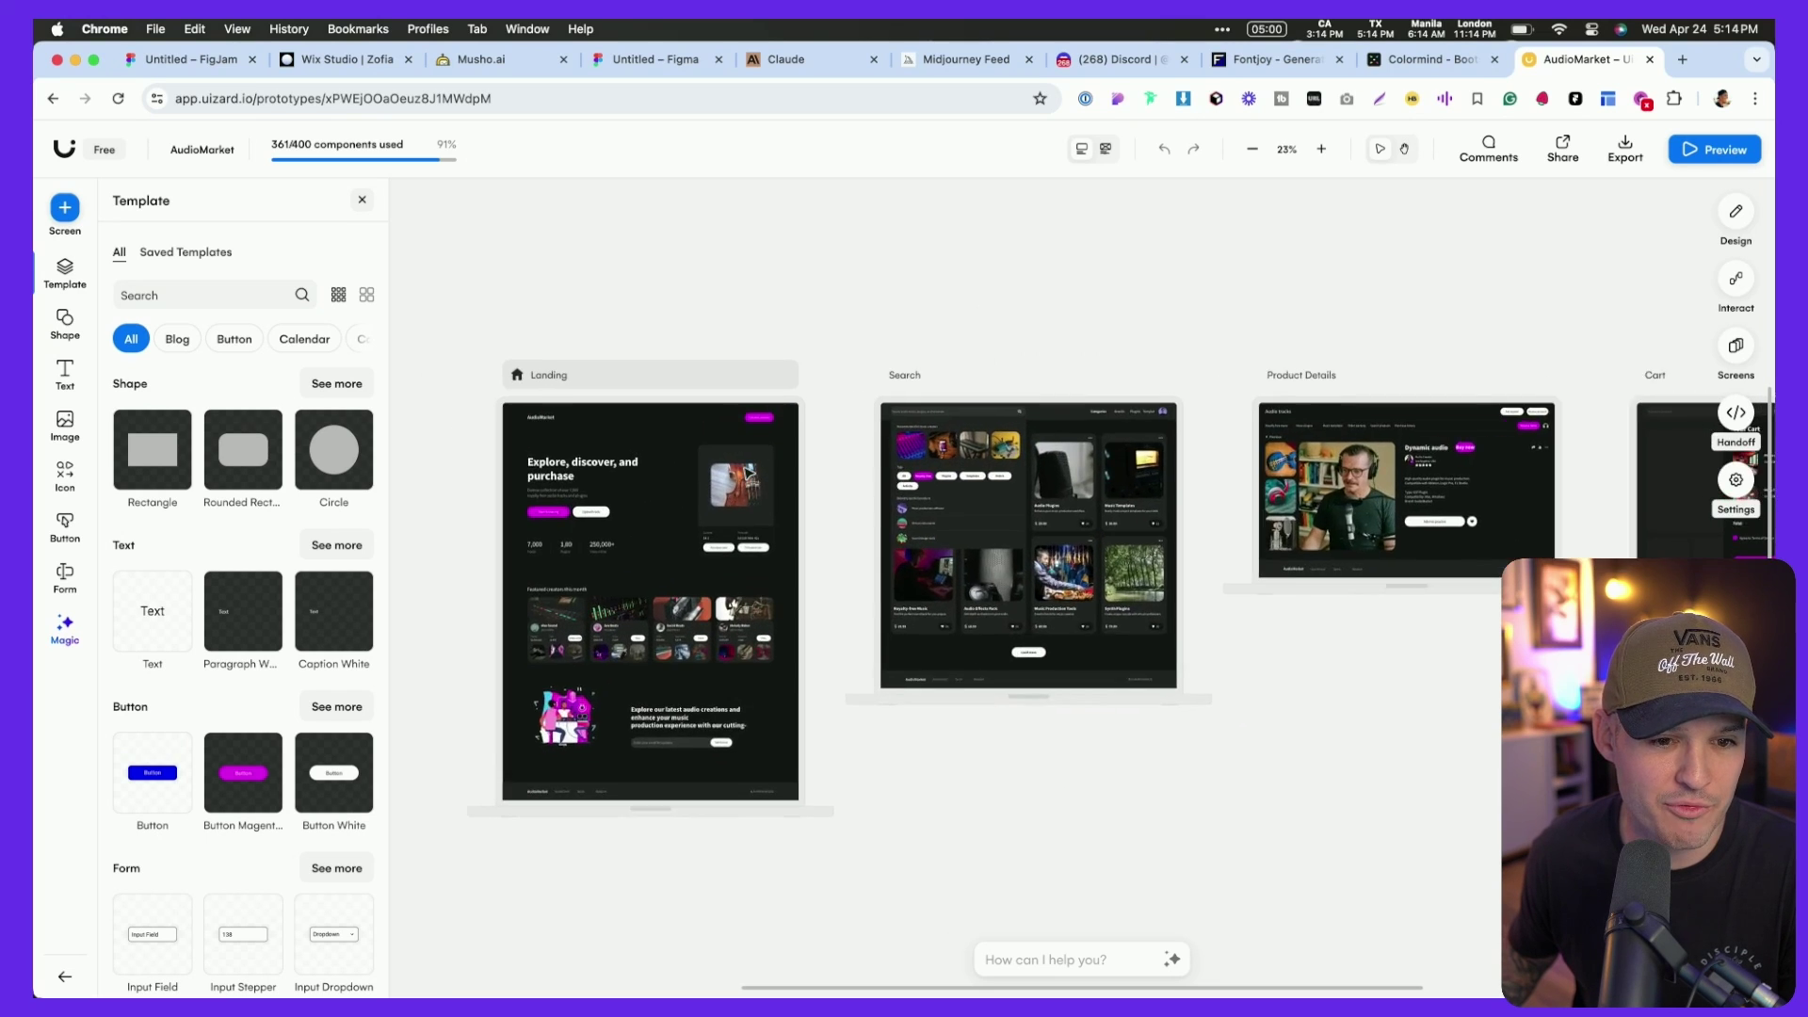
scroll(621, 471, up, 5)
click(361, 199)
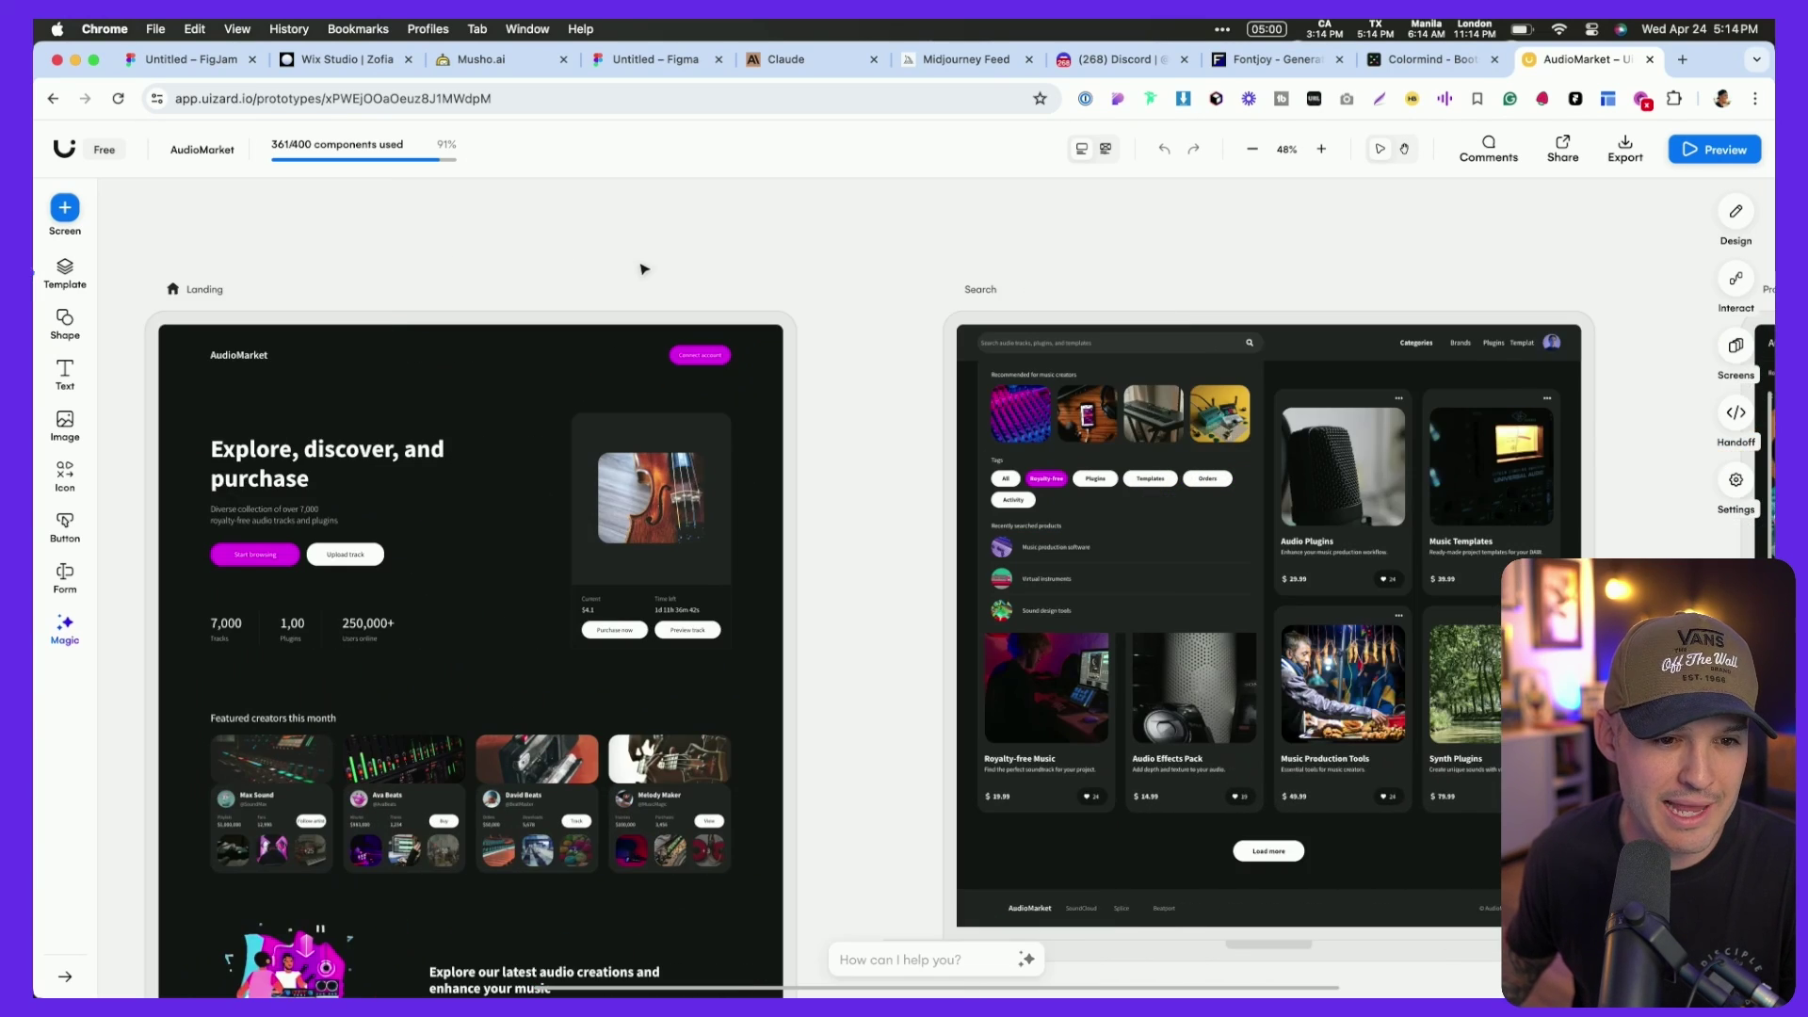
- Zoom into the AudioMarket Landing screen and scroll through its hero, statistics and creator cards
scroll(644, 269, left, 5)
scroll(643, 299, down, 1)
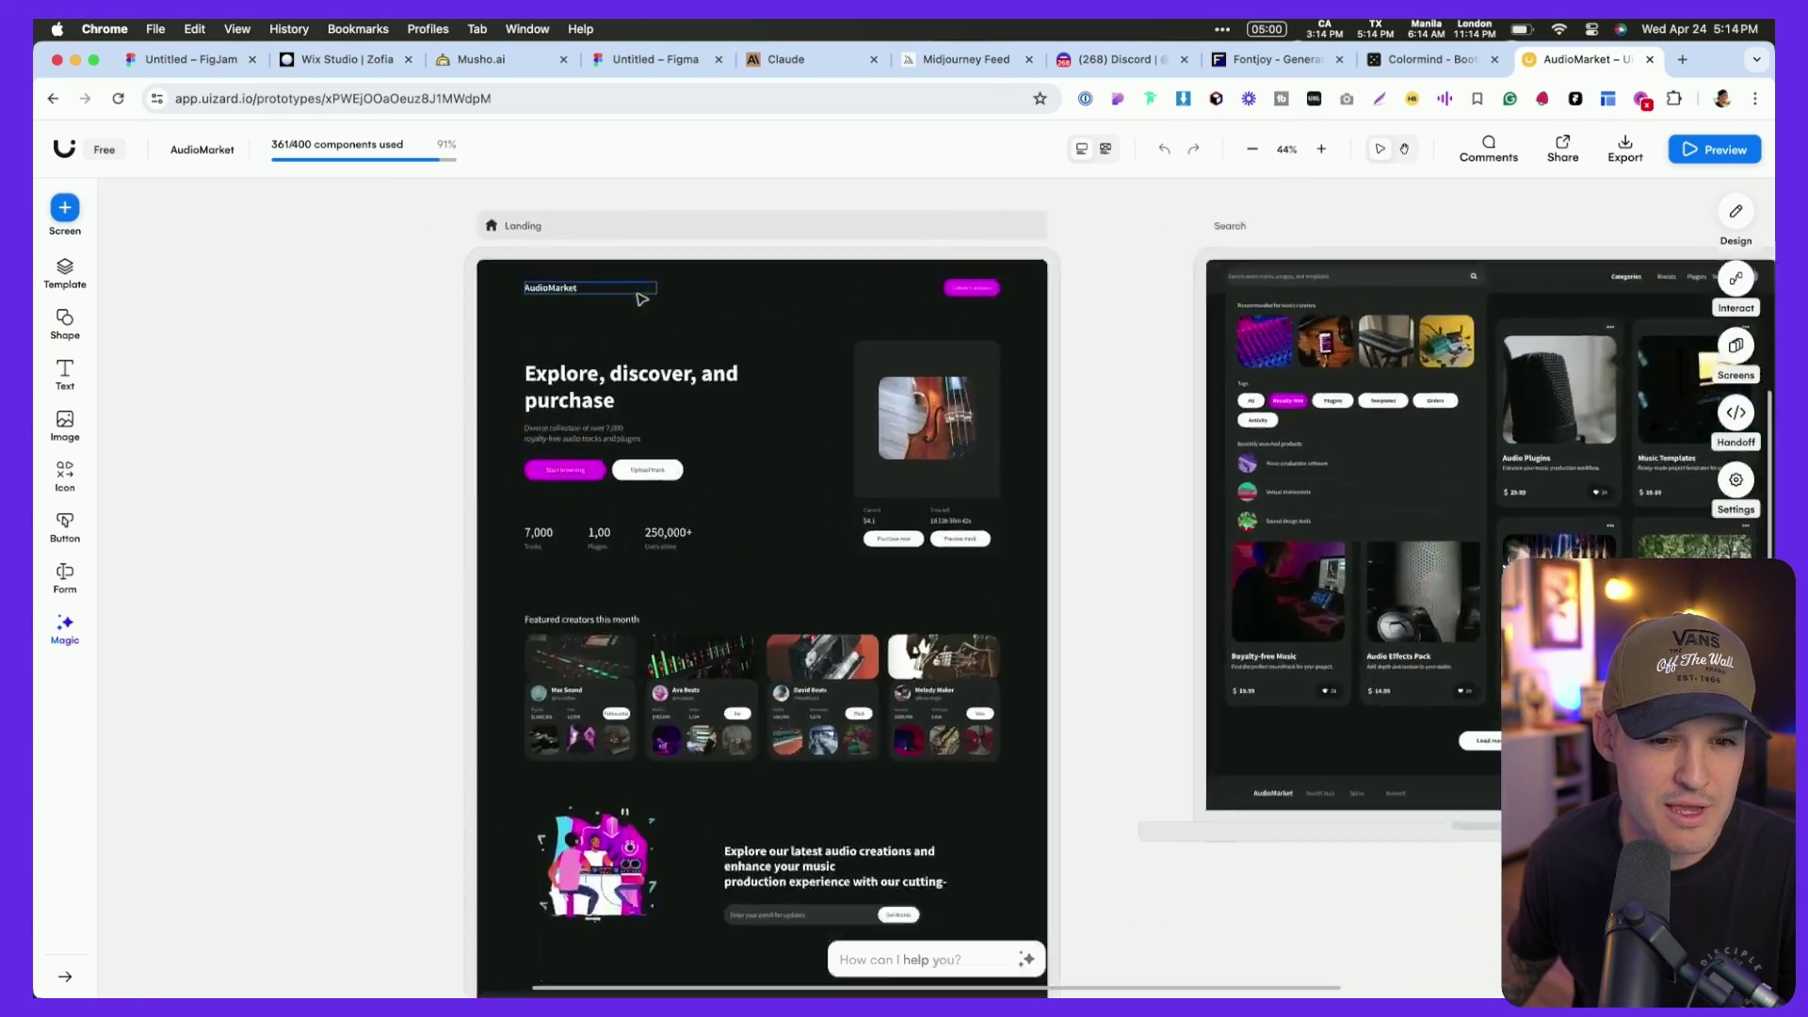
scroll(642, 299, up, 5)
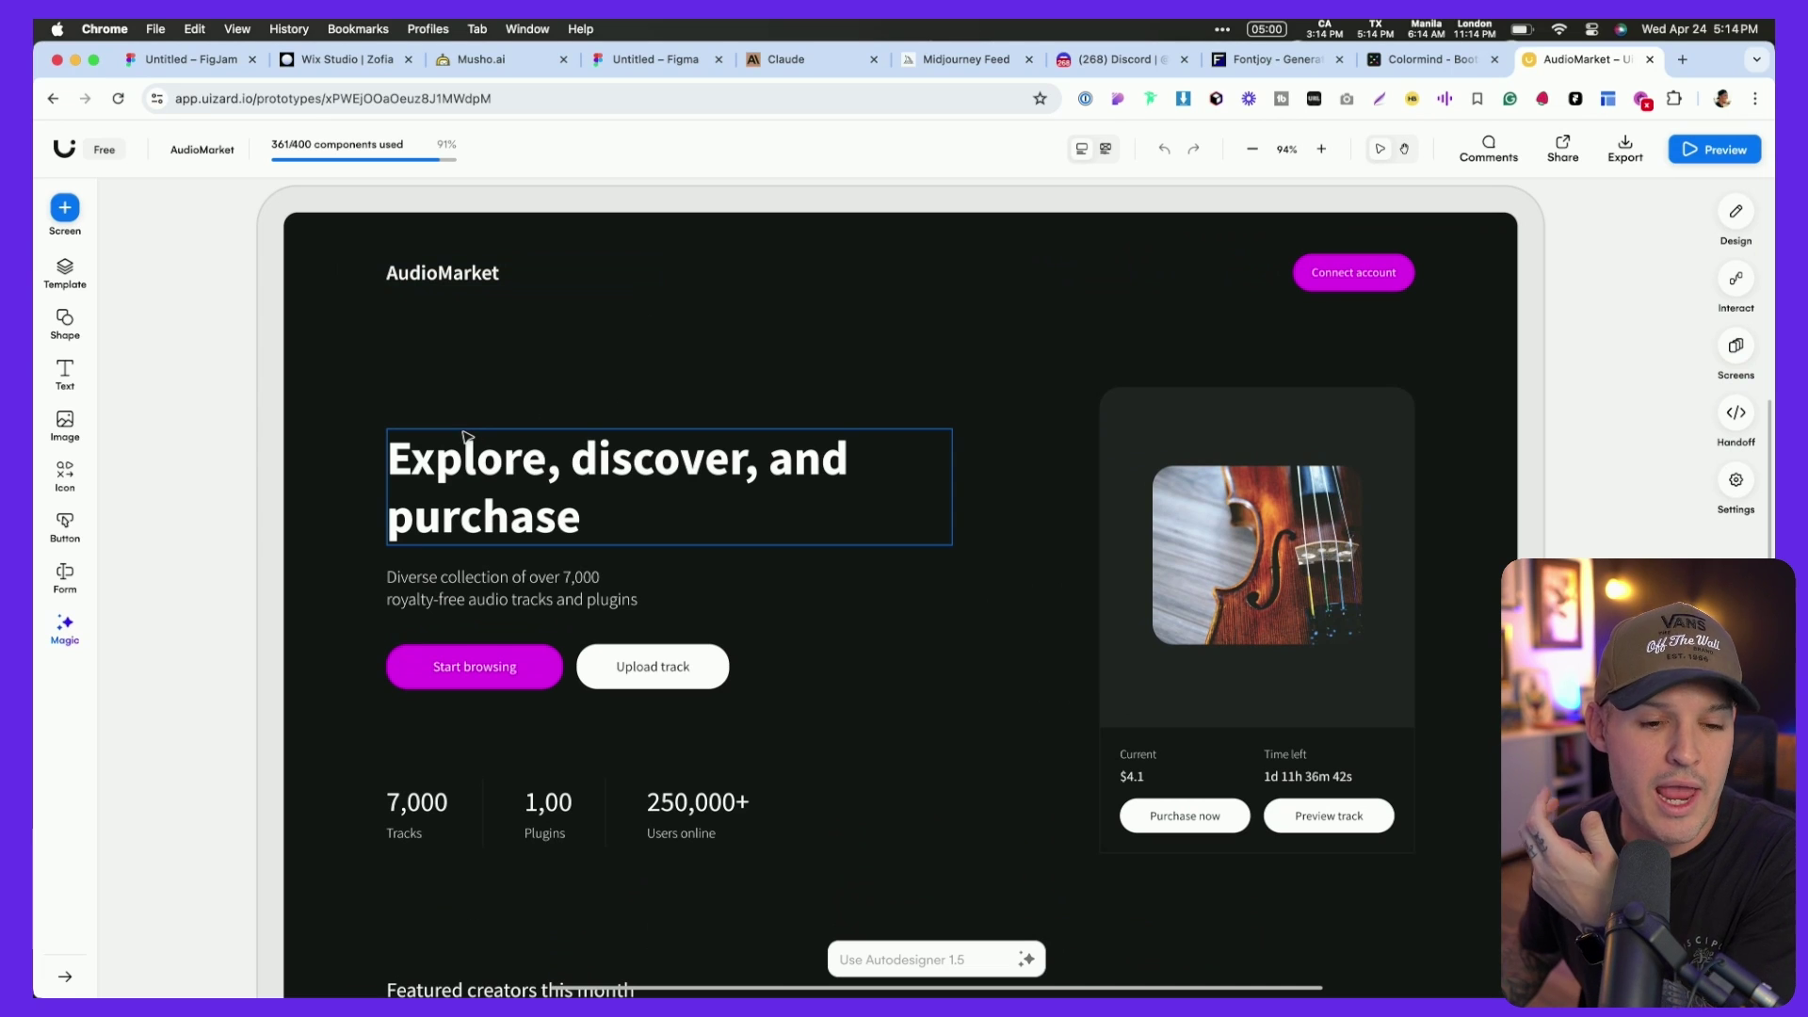
scroll(466, 424, down, 3)
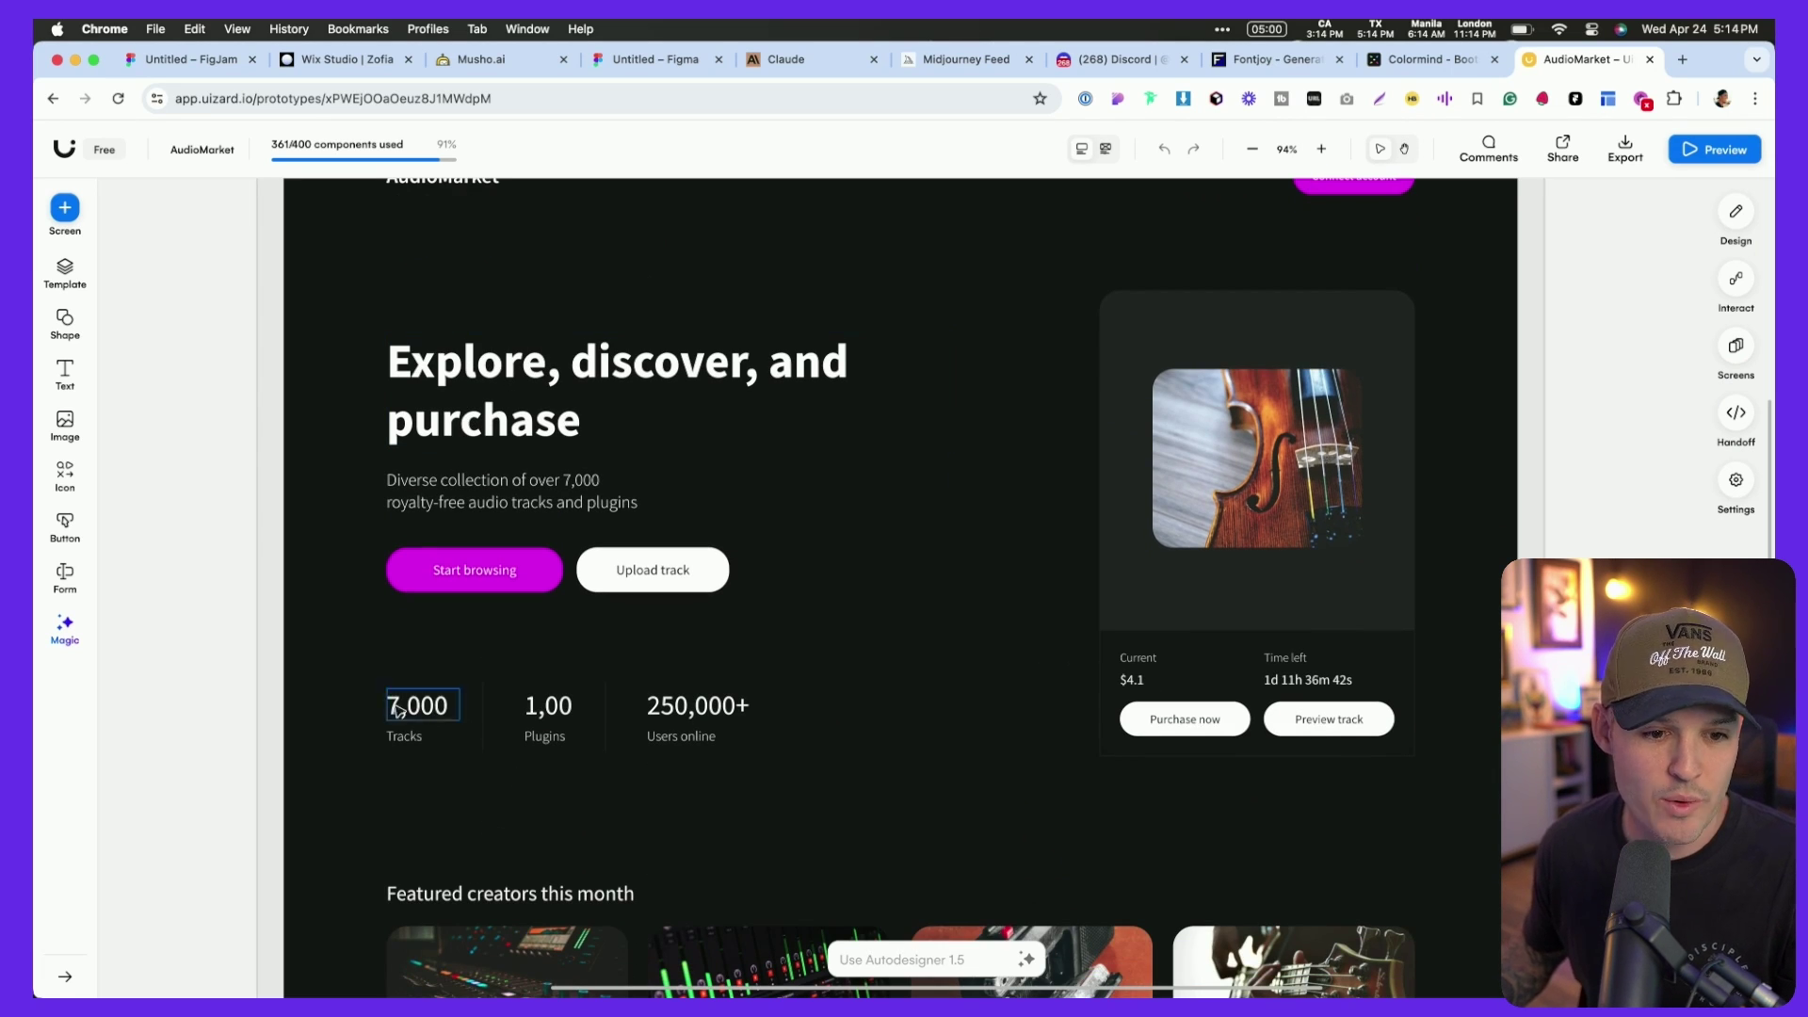
scroll(637, 714, down, 10)
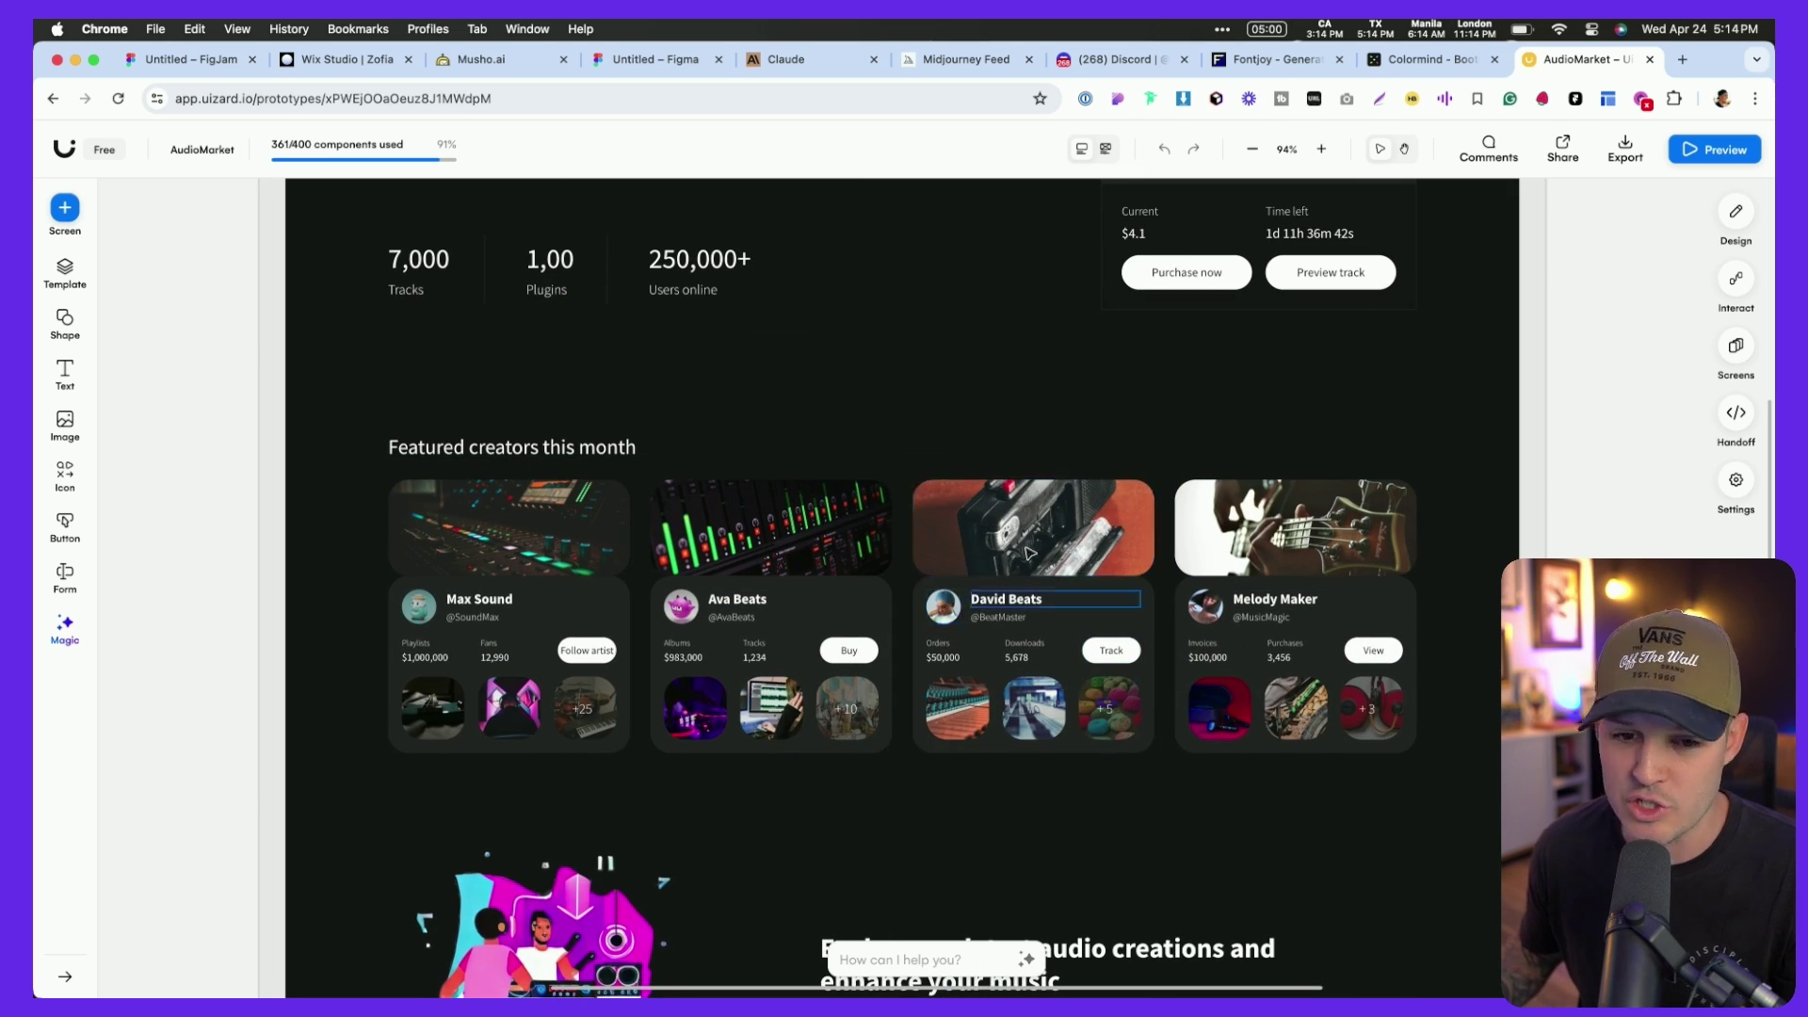
scroll(1045, 509, down, 3)
scroll(1010, 550, down, 4)
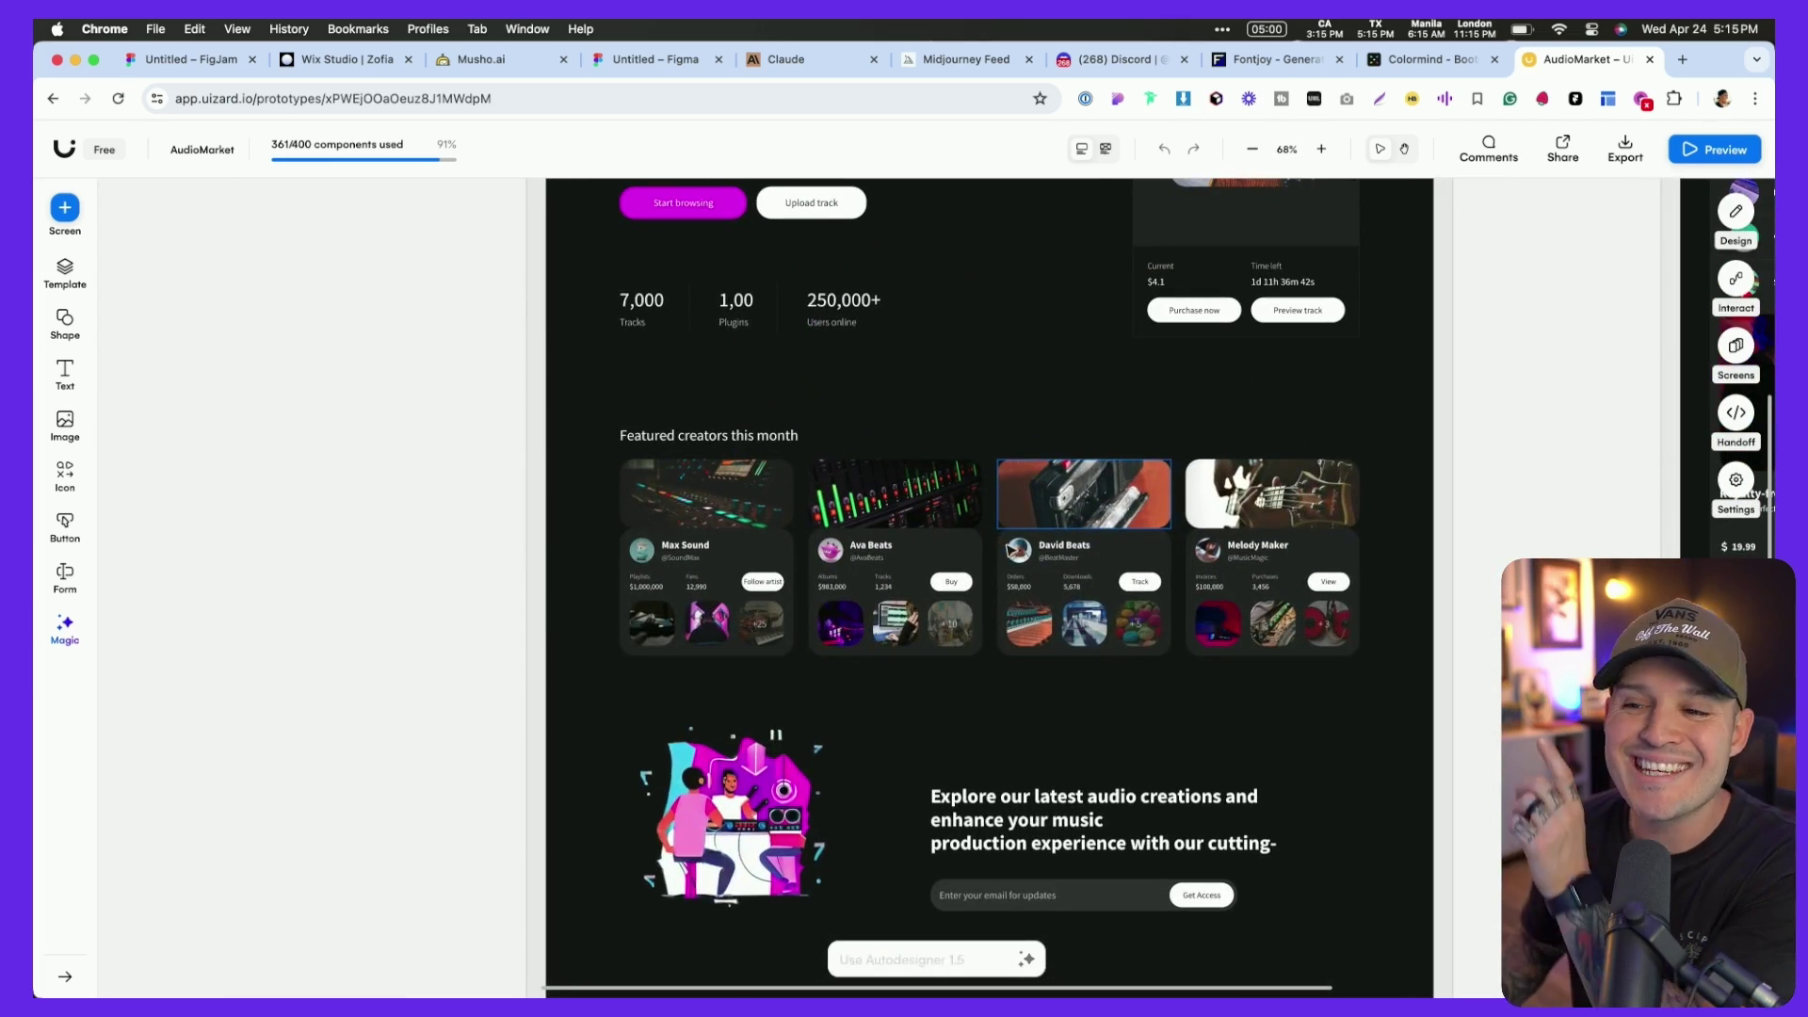
scroll(994, 550, down, 3)
scroll(995, 550, up, 8)
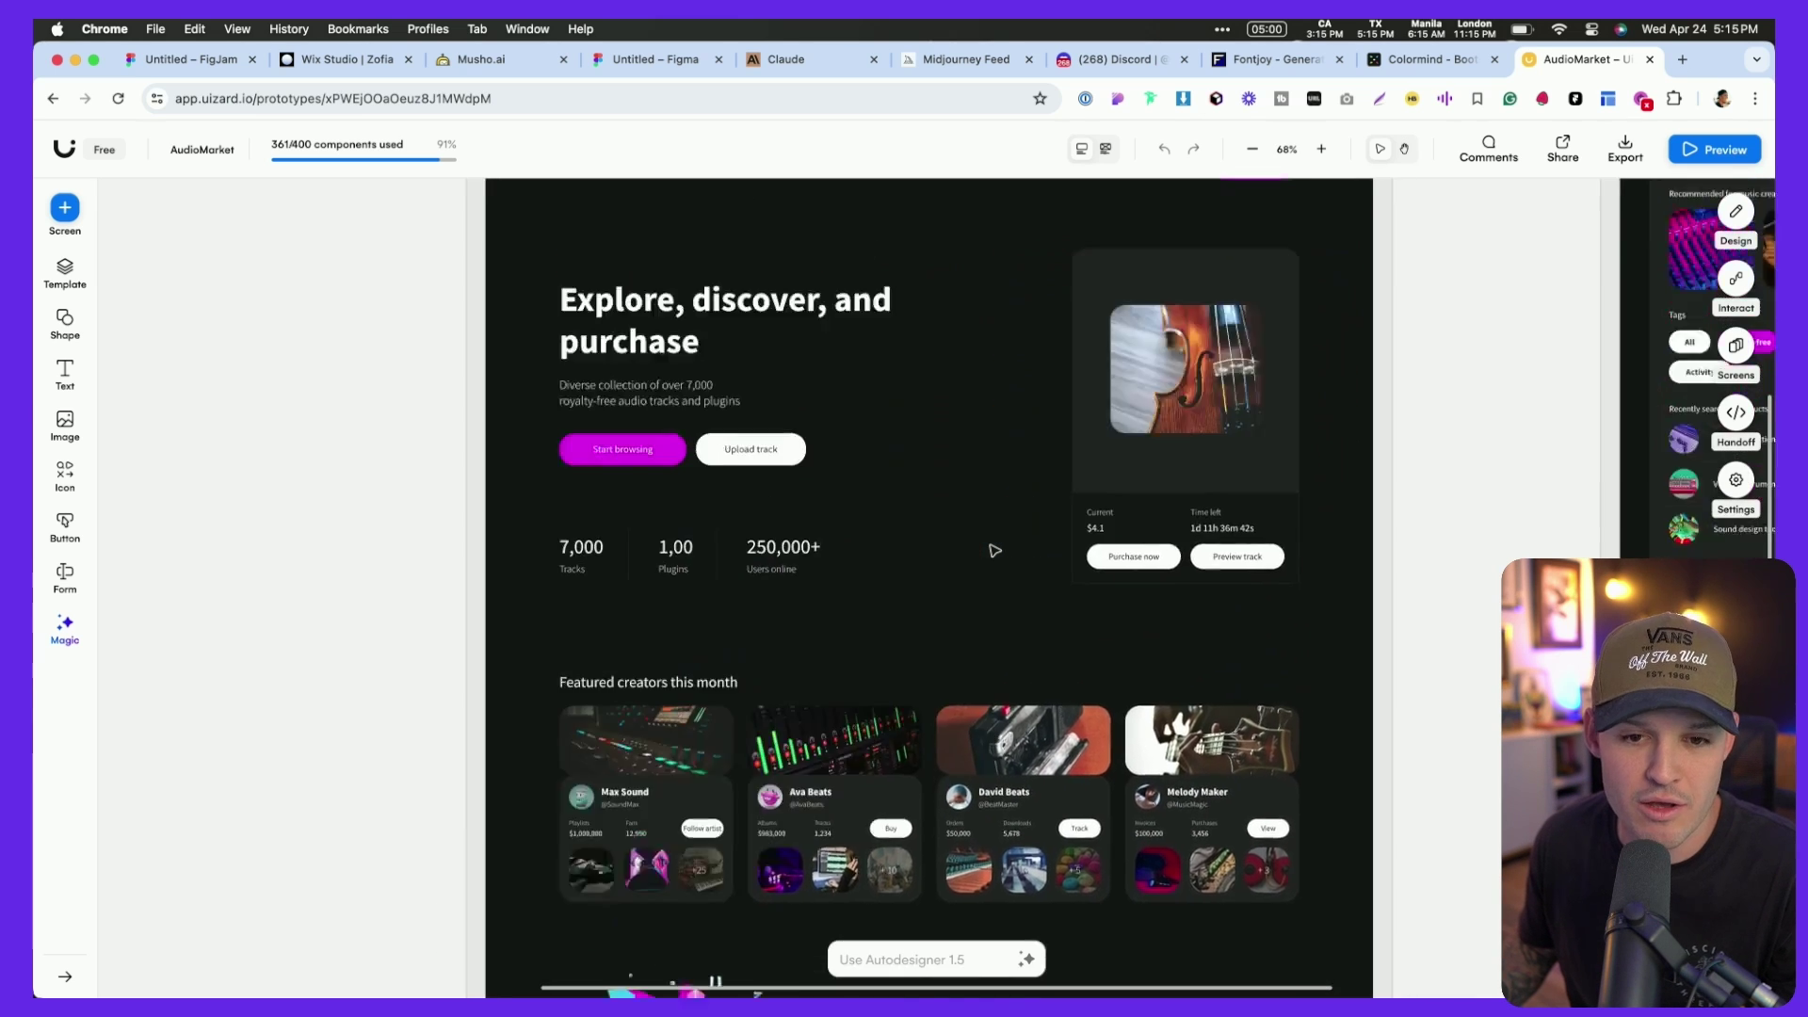
scroll(995, 550, up, 2)
scroll(995, 550, right, 2)
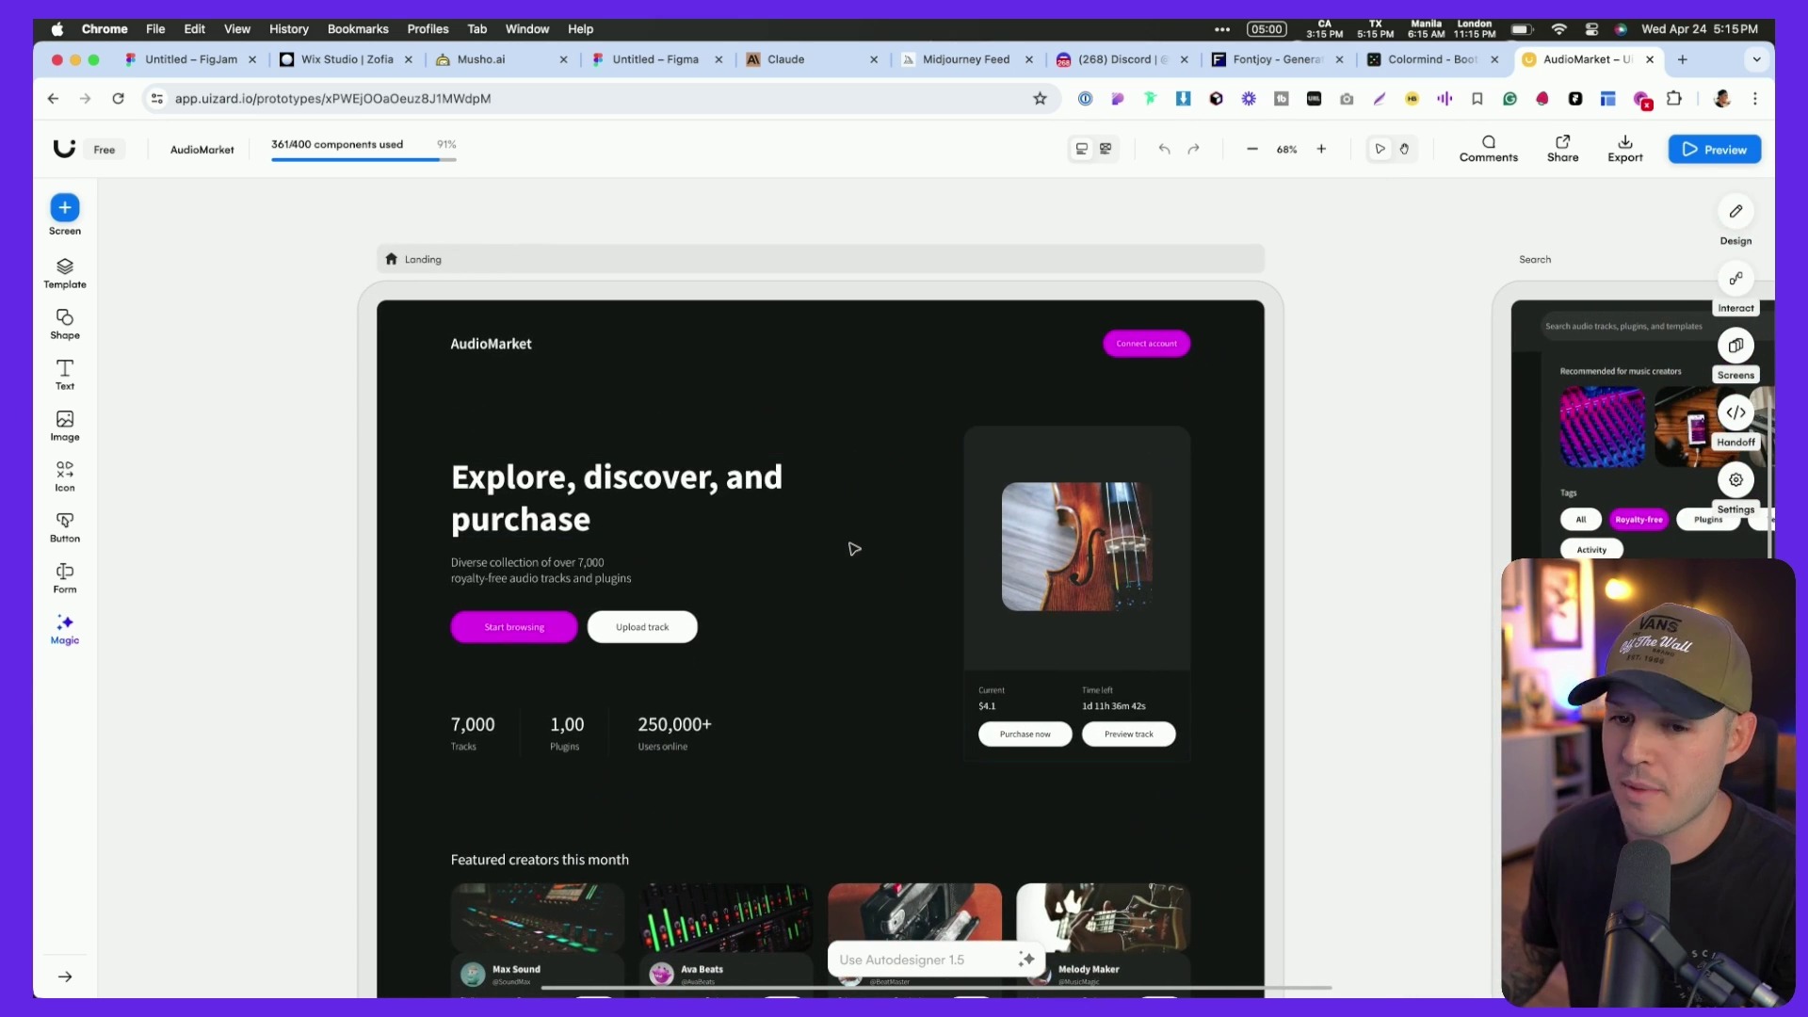
- Pan from the Search screen past Product Details to the Cart screen showing the $101 total
scroll(847, 541, right, 10)
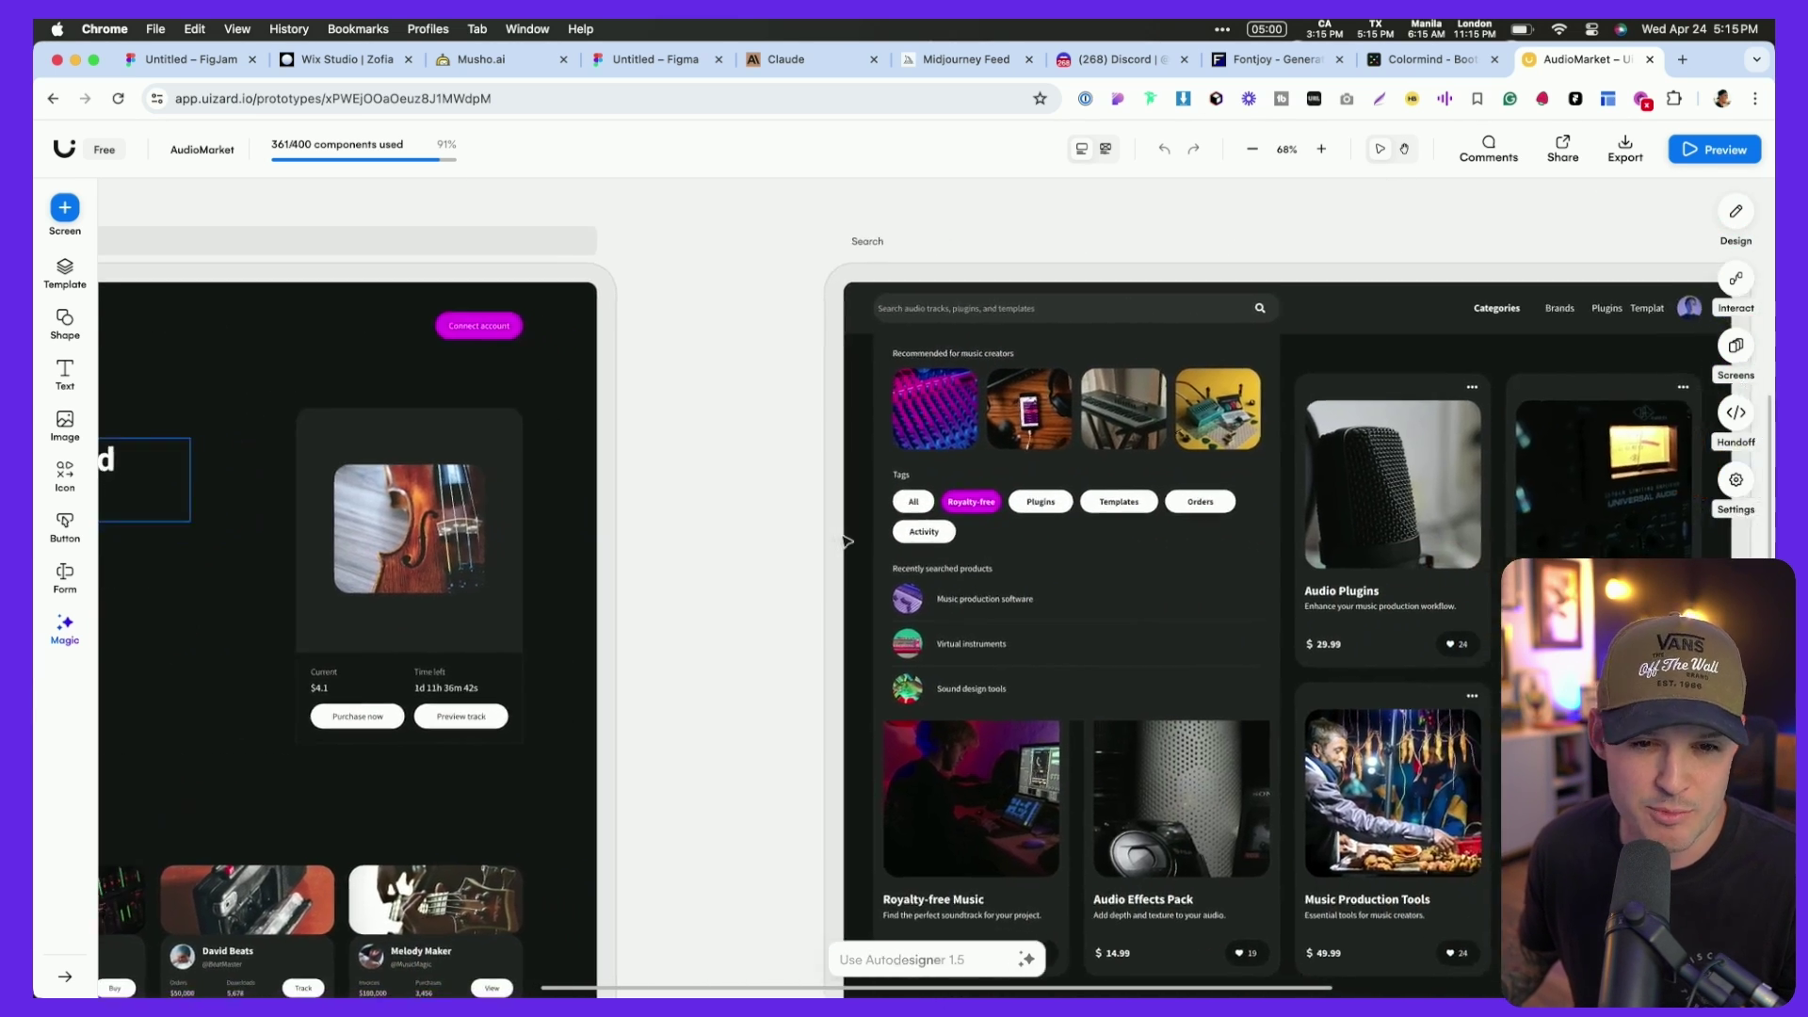
scroll(846, 542, right, 2)
scroll(940, 535, down, 3)
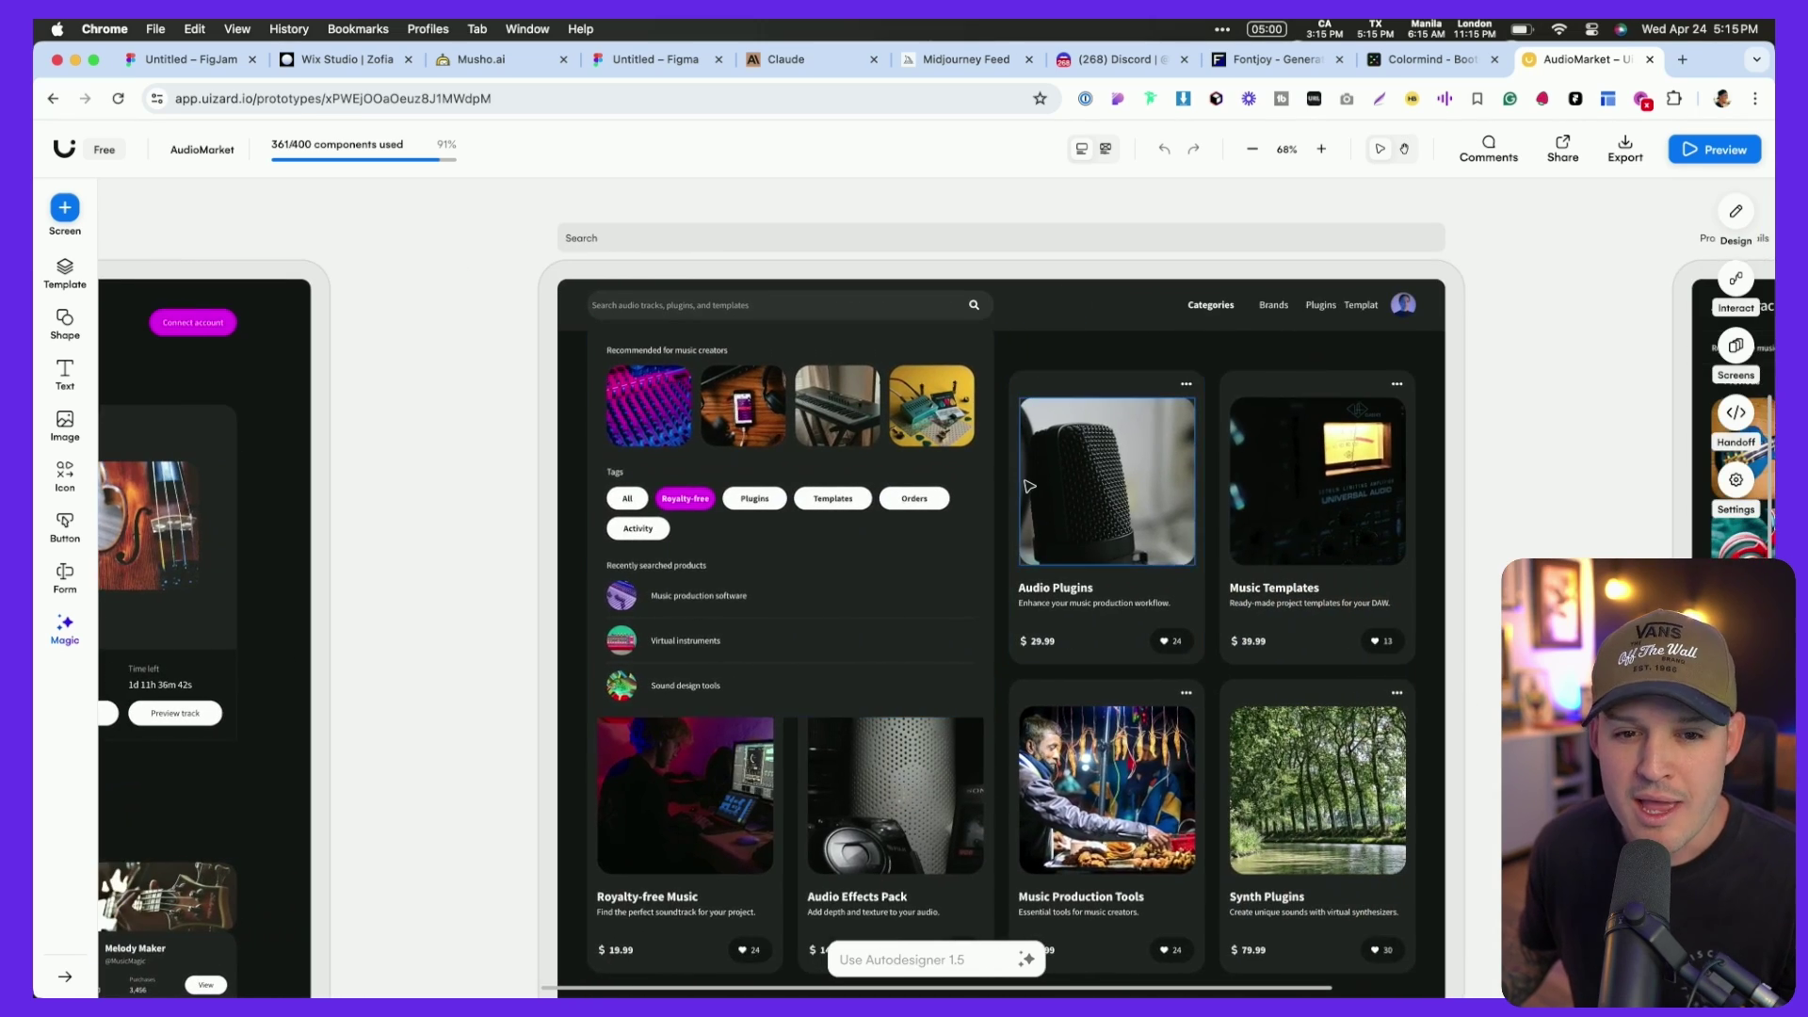
scroll(1030, 486, up, 5)
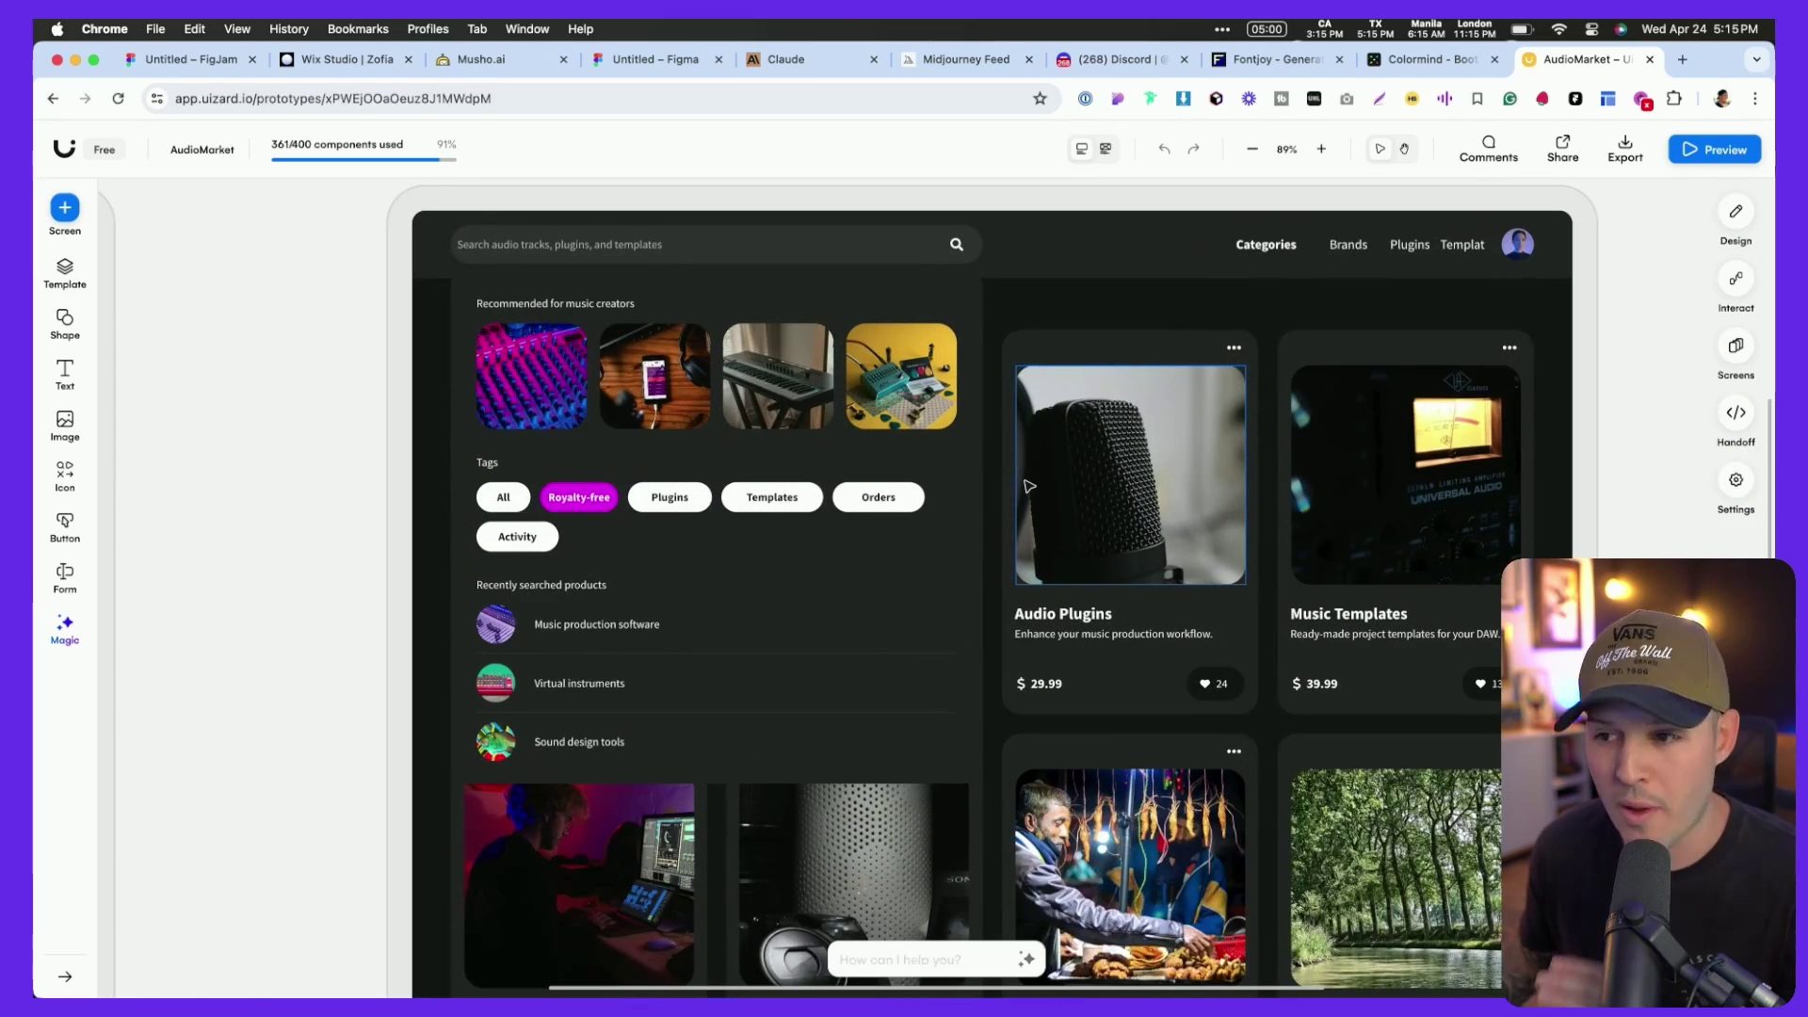
scroll(1041, 487, right, 2)
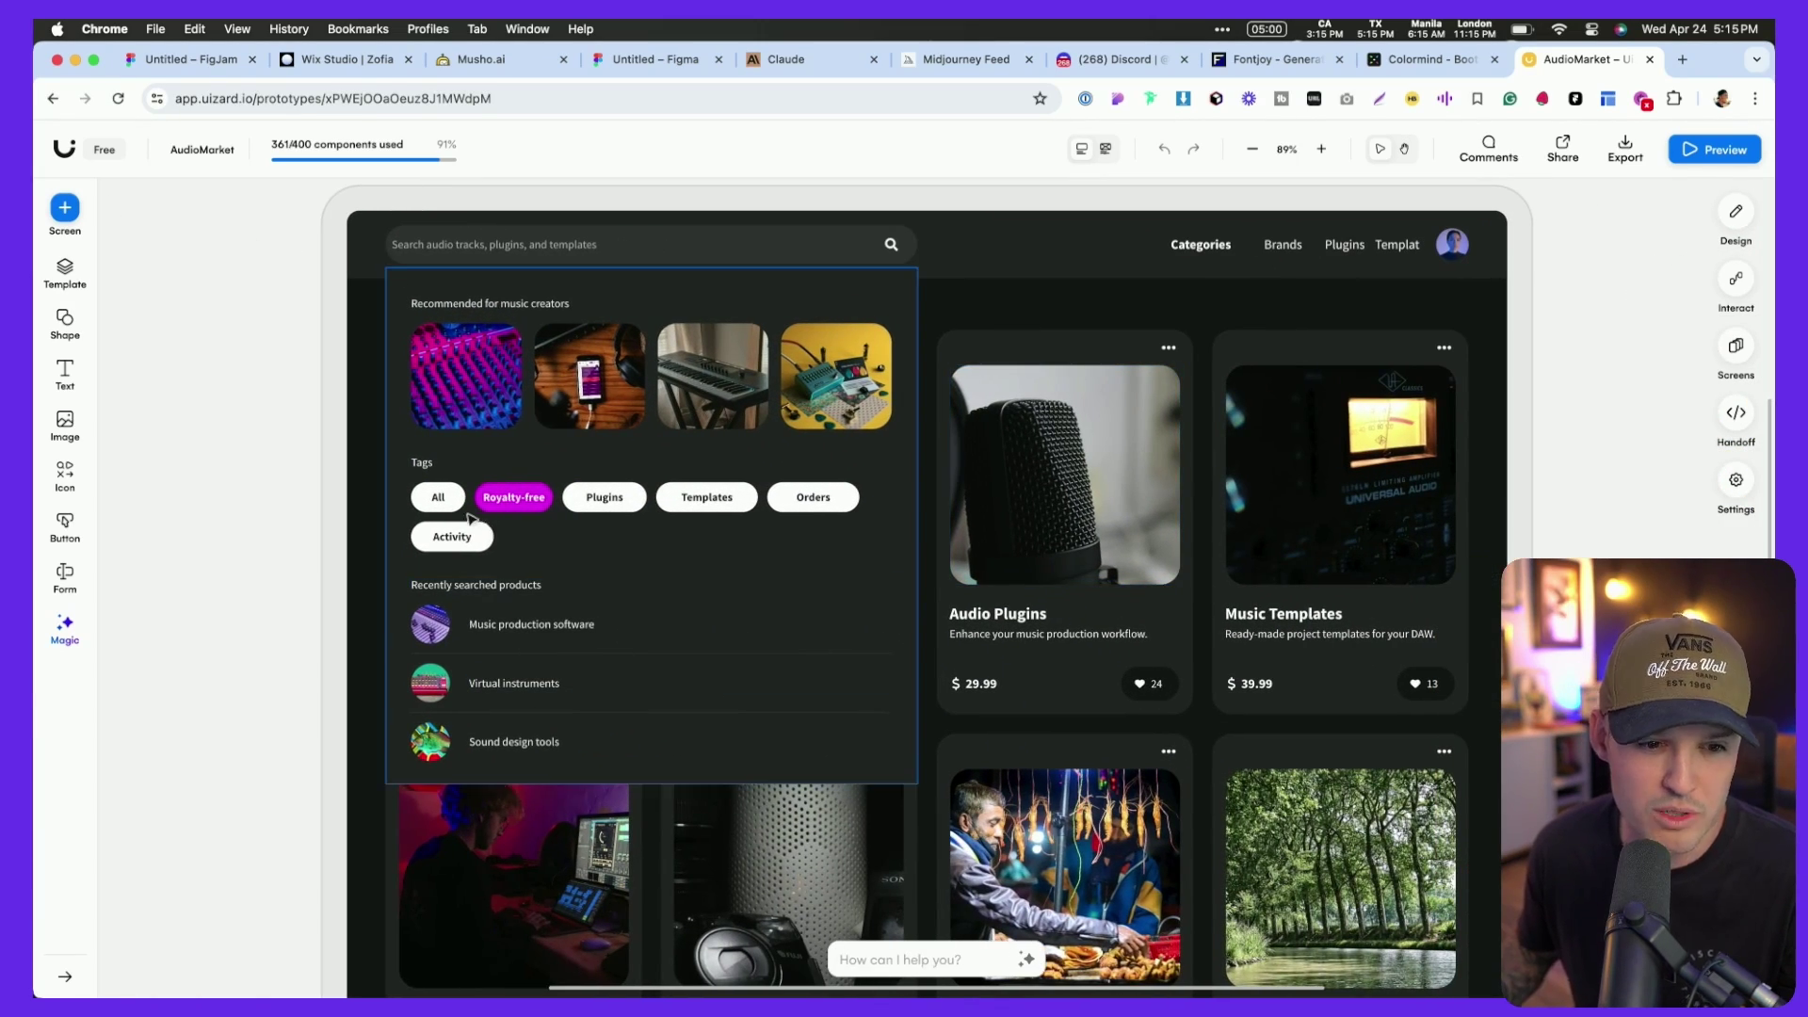
scroll(1130, 523, right, 20)
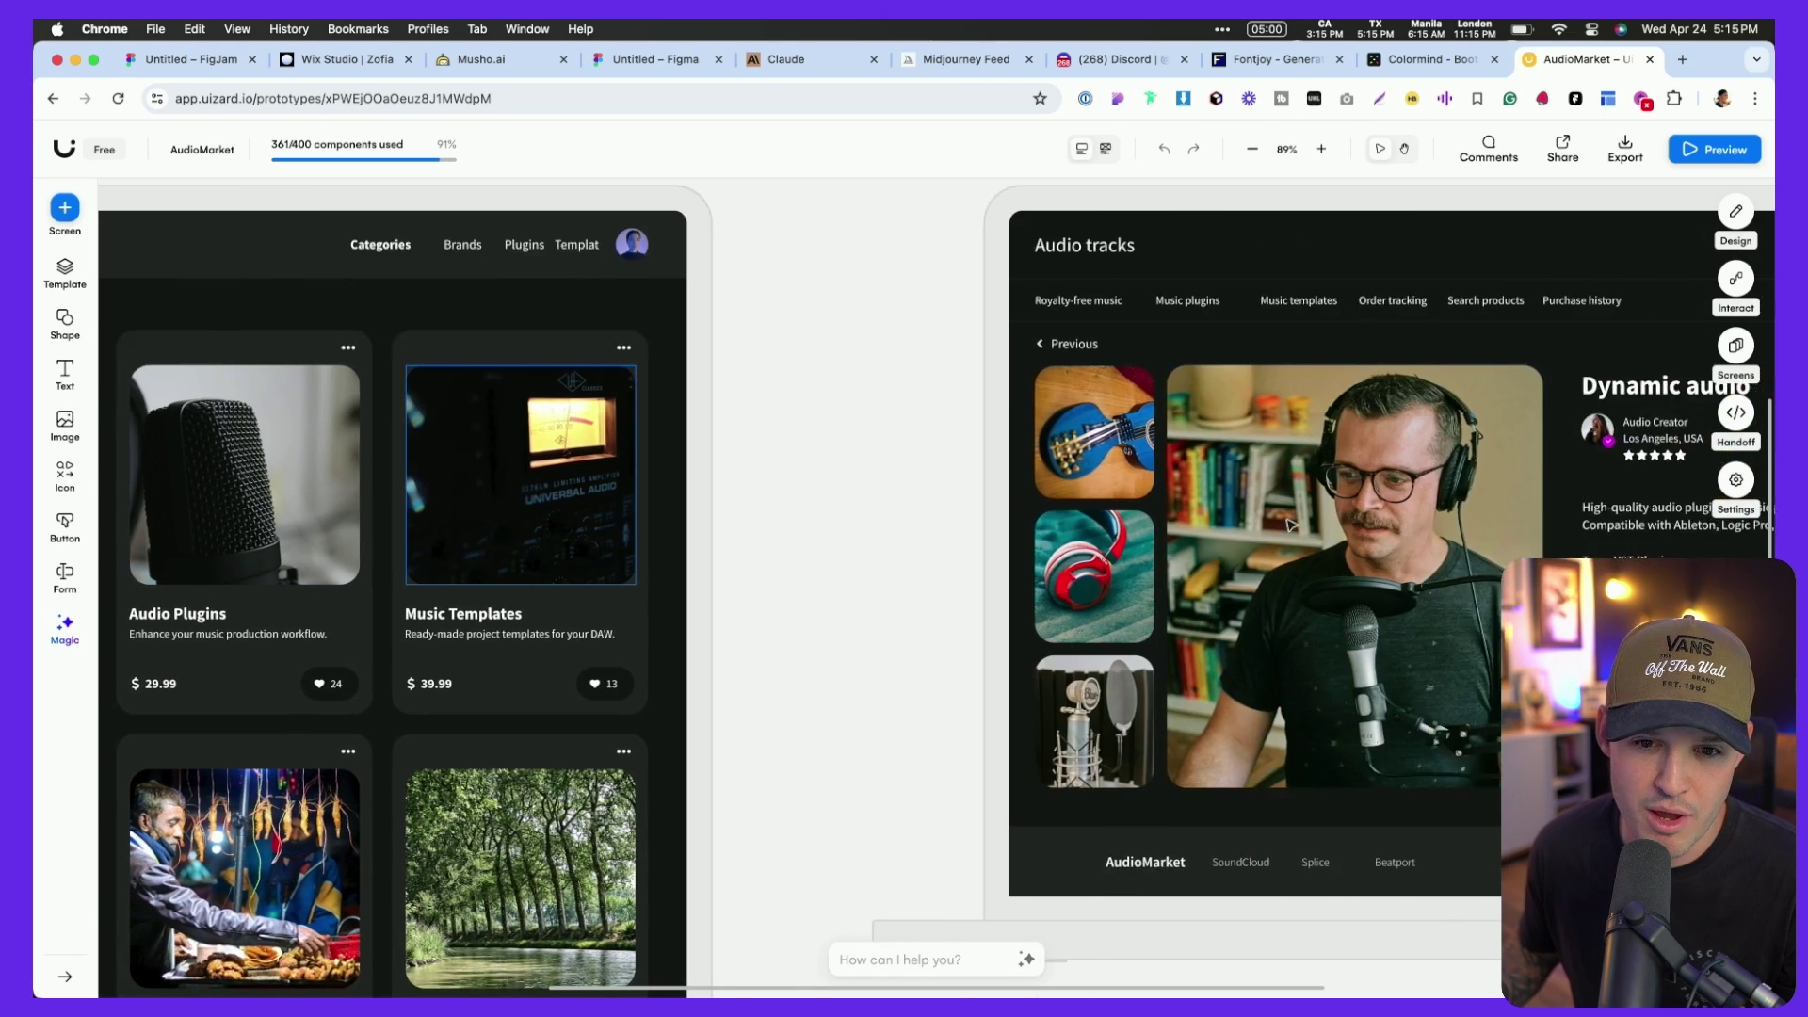
scroll(1291, 525, right, 10)
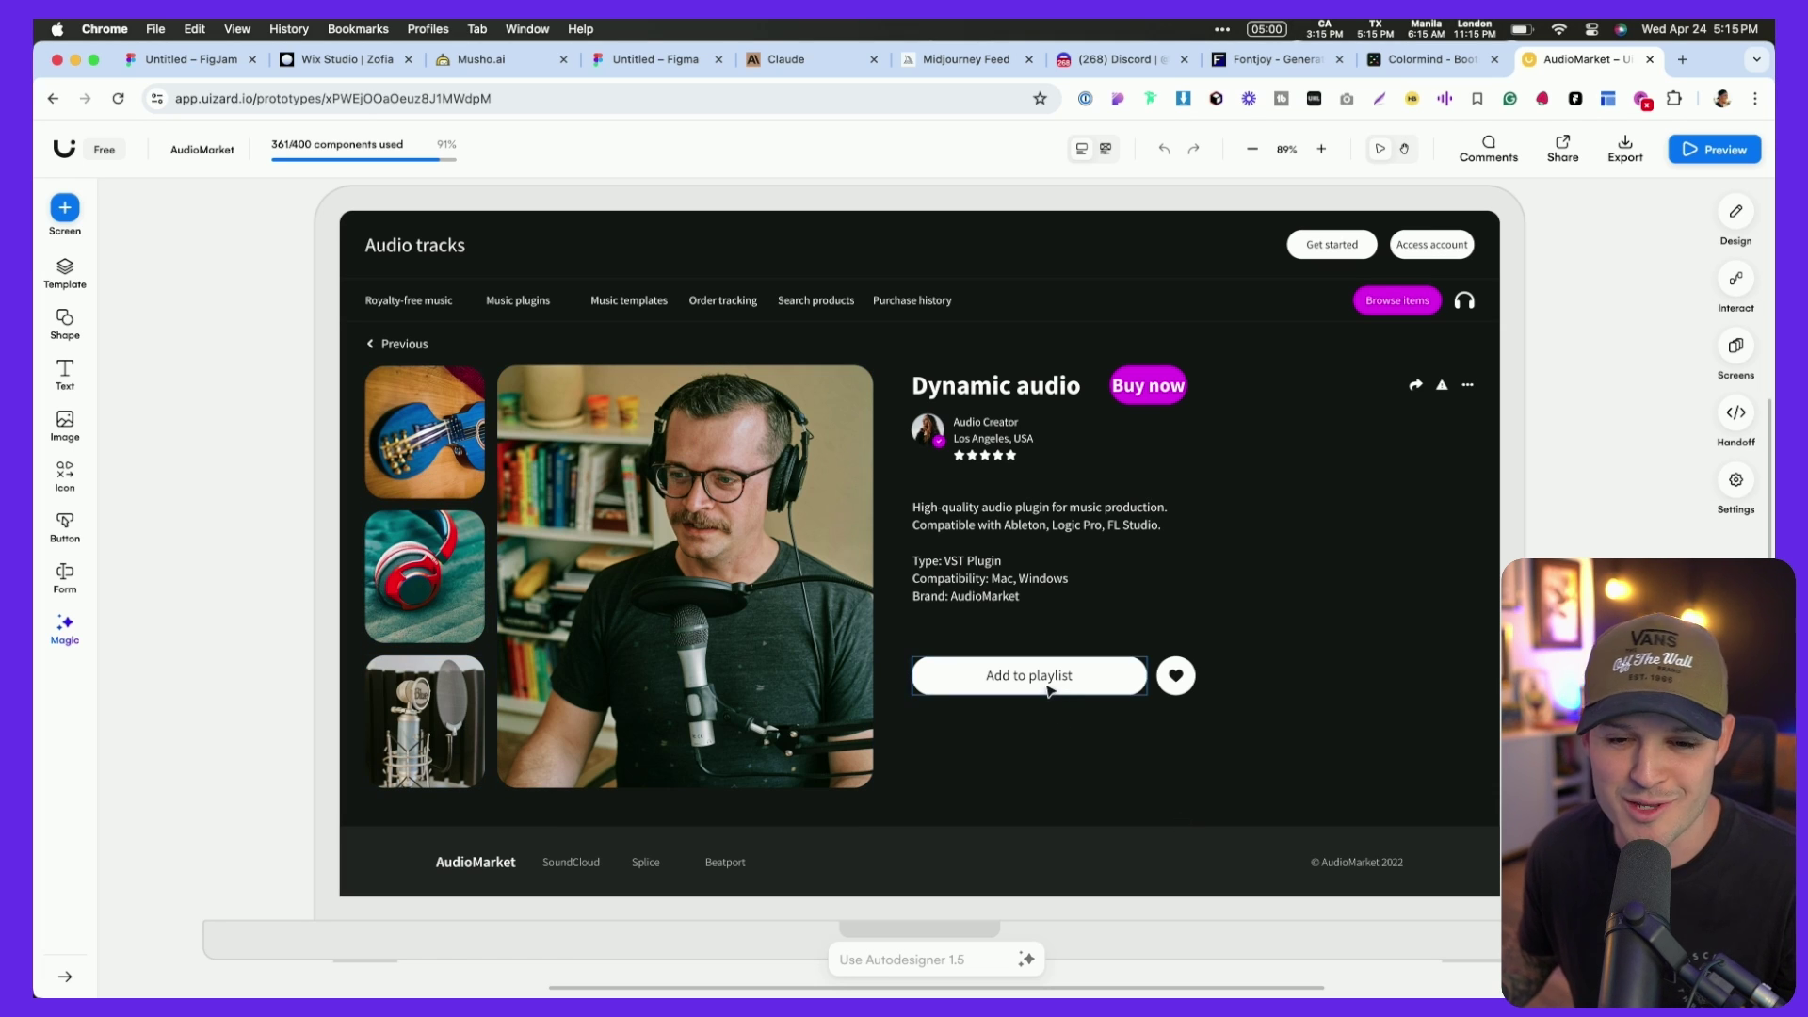
scroll(1192, 598, right, 20)
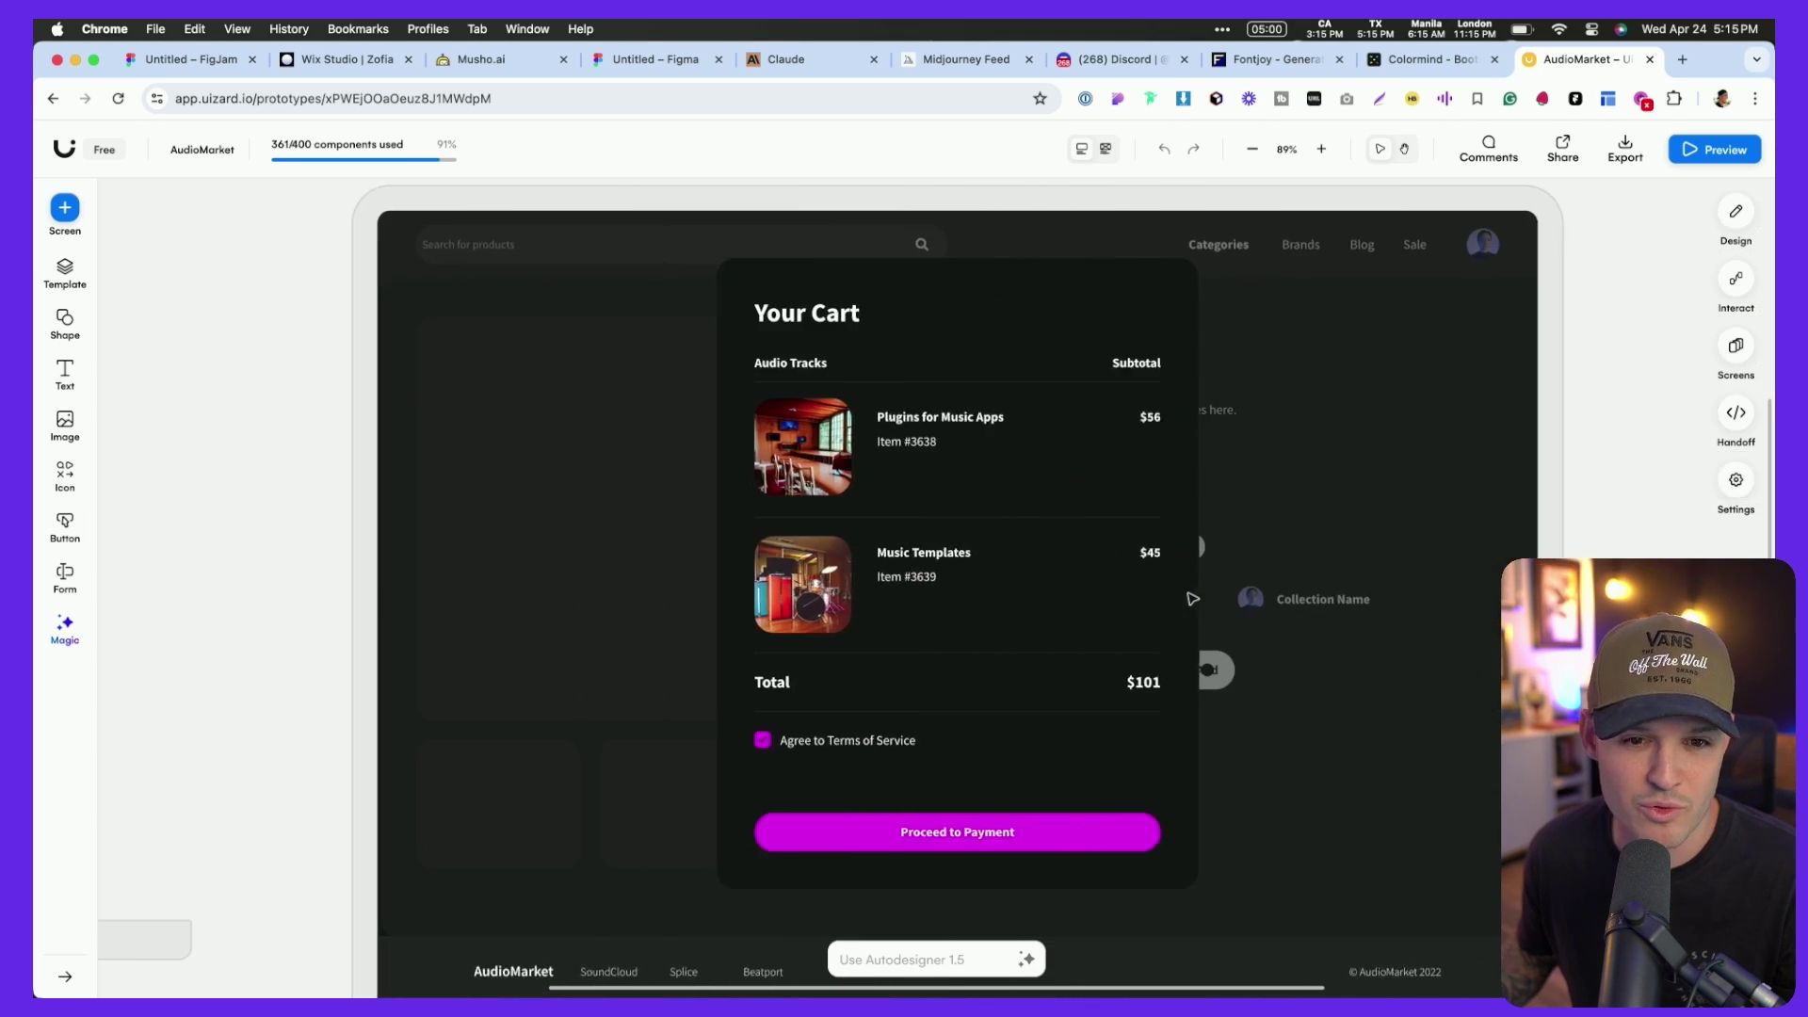
scroll(971, 514, up, 5)
scroll(973, 515, up, 3)
- Pan to the Order Status screen and zoom in on its delivery map
scroll(973, 515, down, 5)
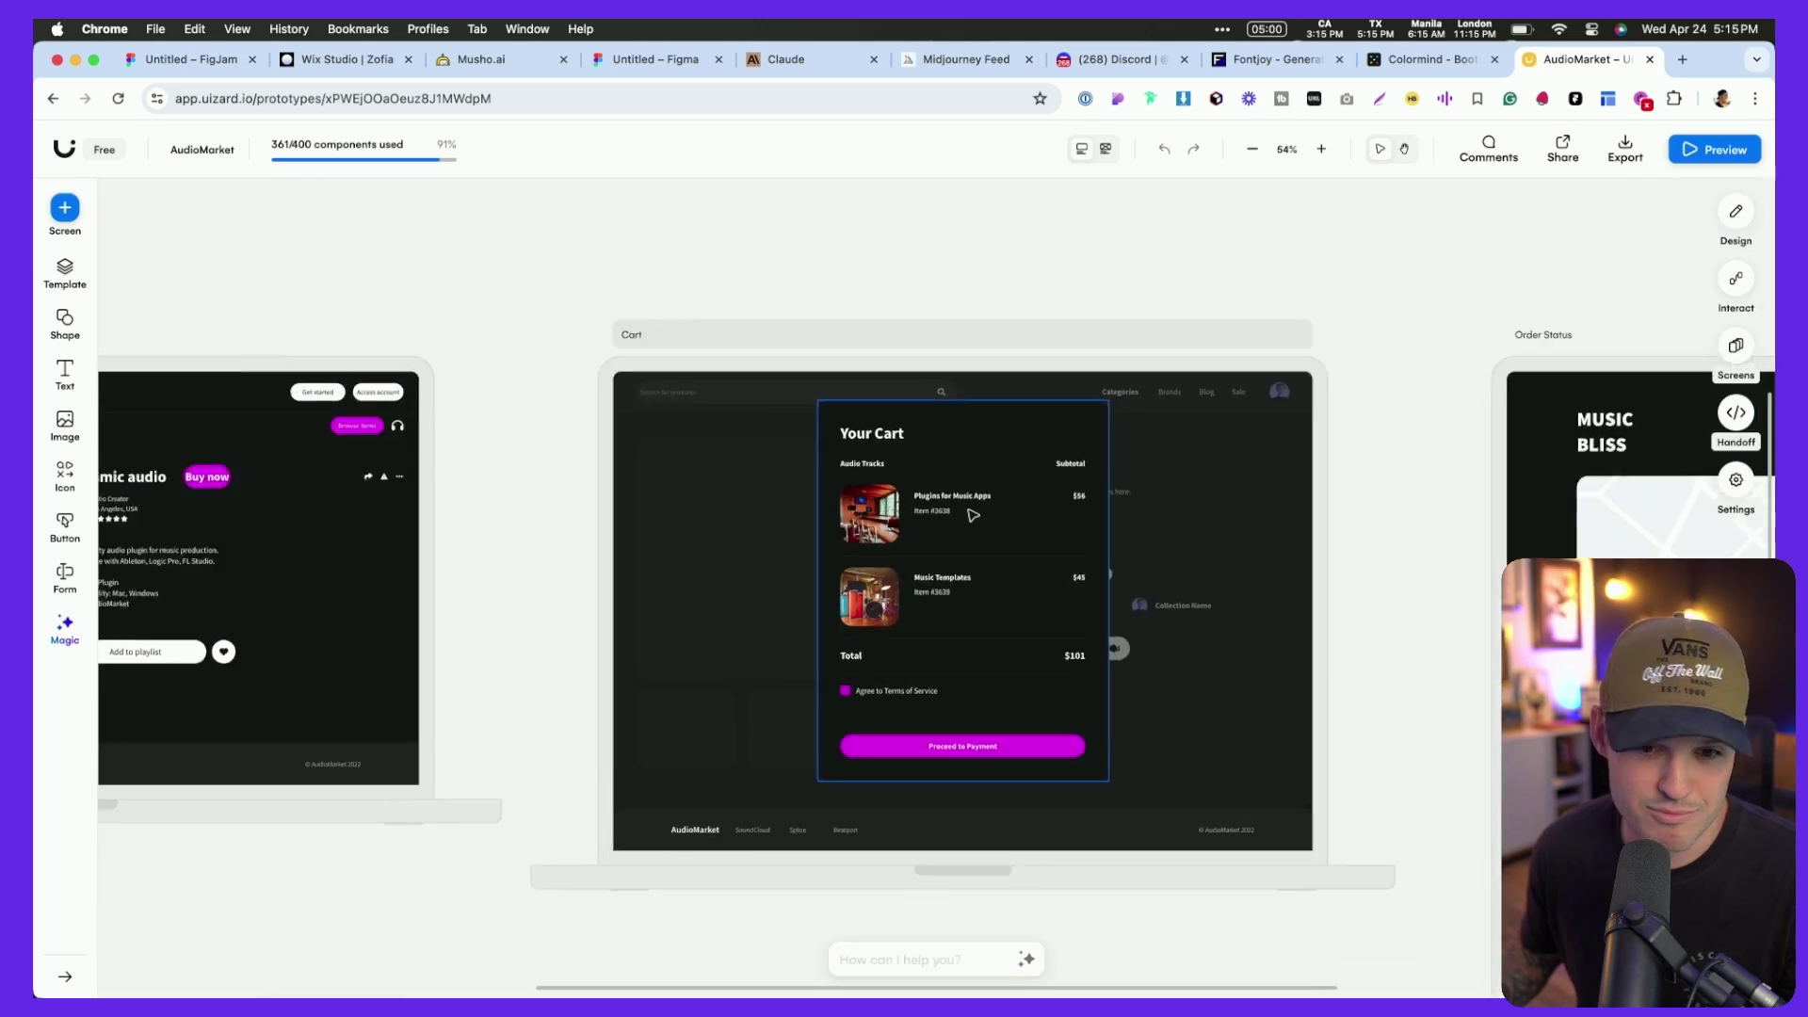
scroll(978, 513, right, 10)
scroll(978, 512, down, 3)
scroll(978, 513, right, 1)
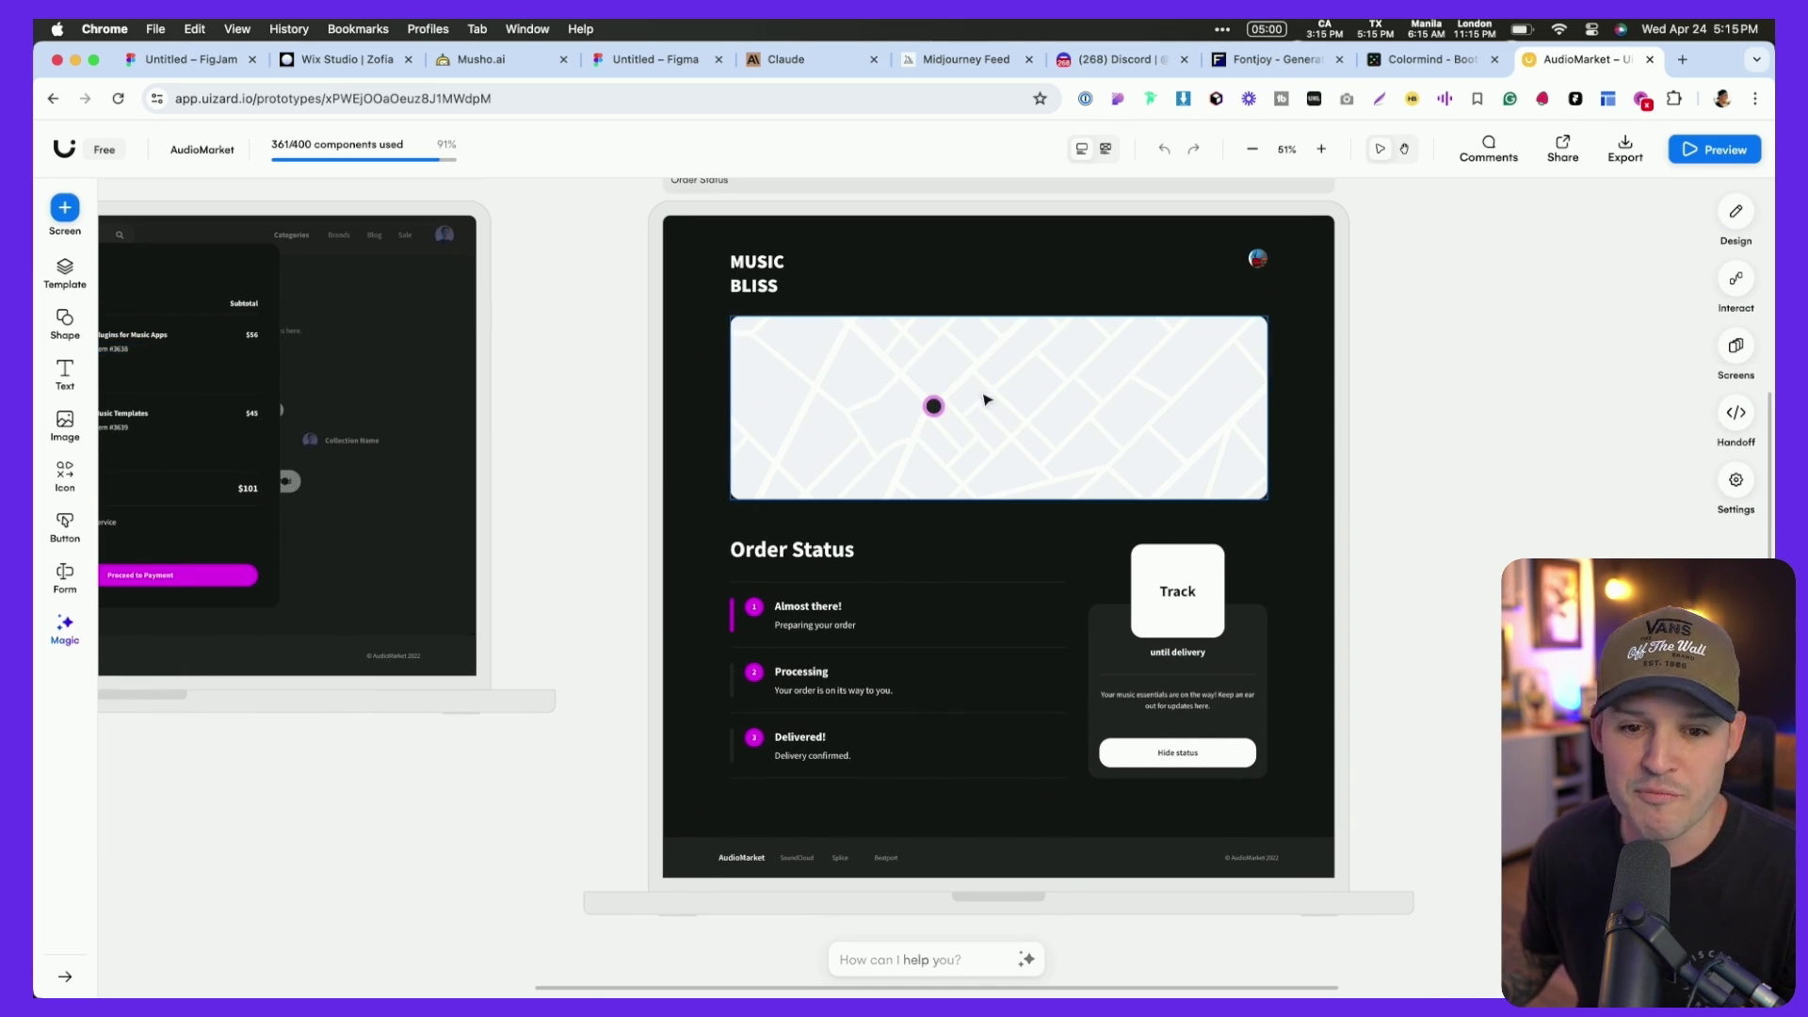
scroll(986, 400, down, 2)
scroll(986, 399, up, 6)
scroll(986, 400, down, 2)
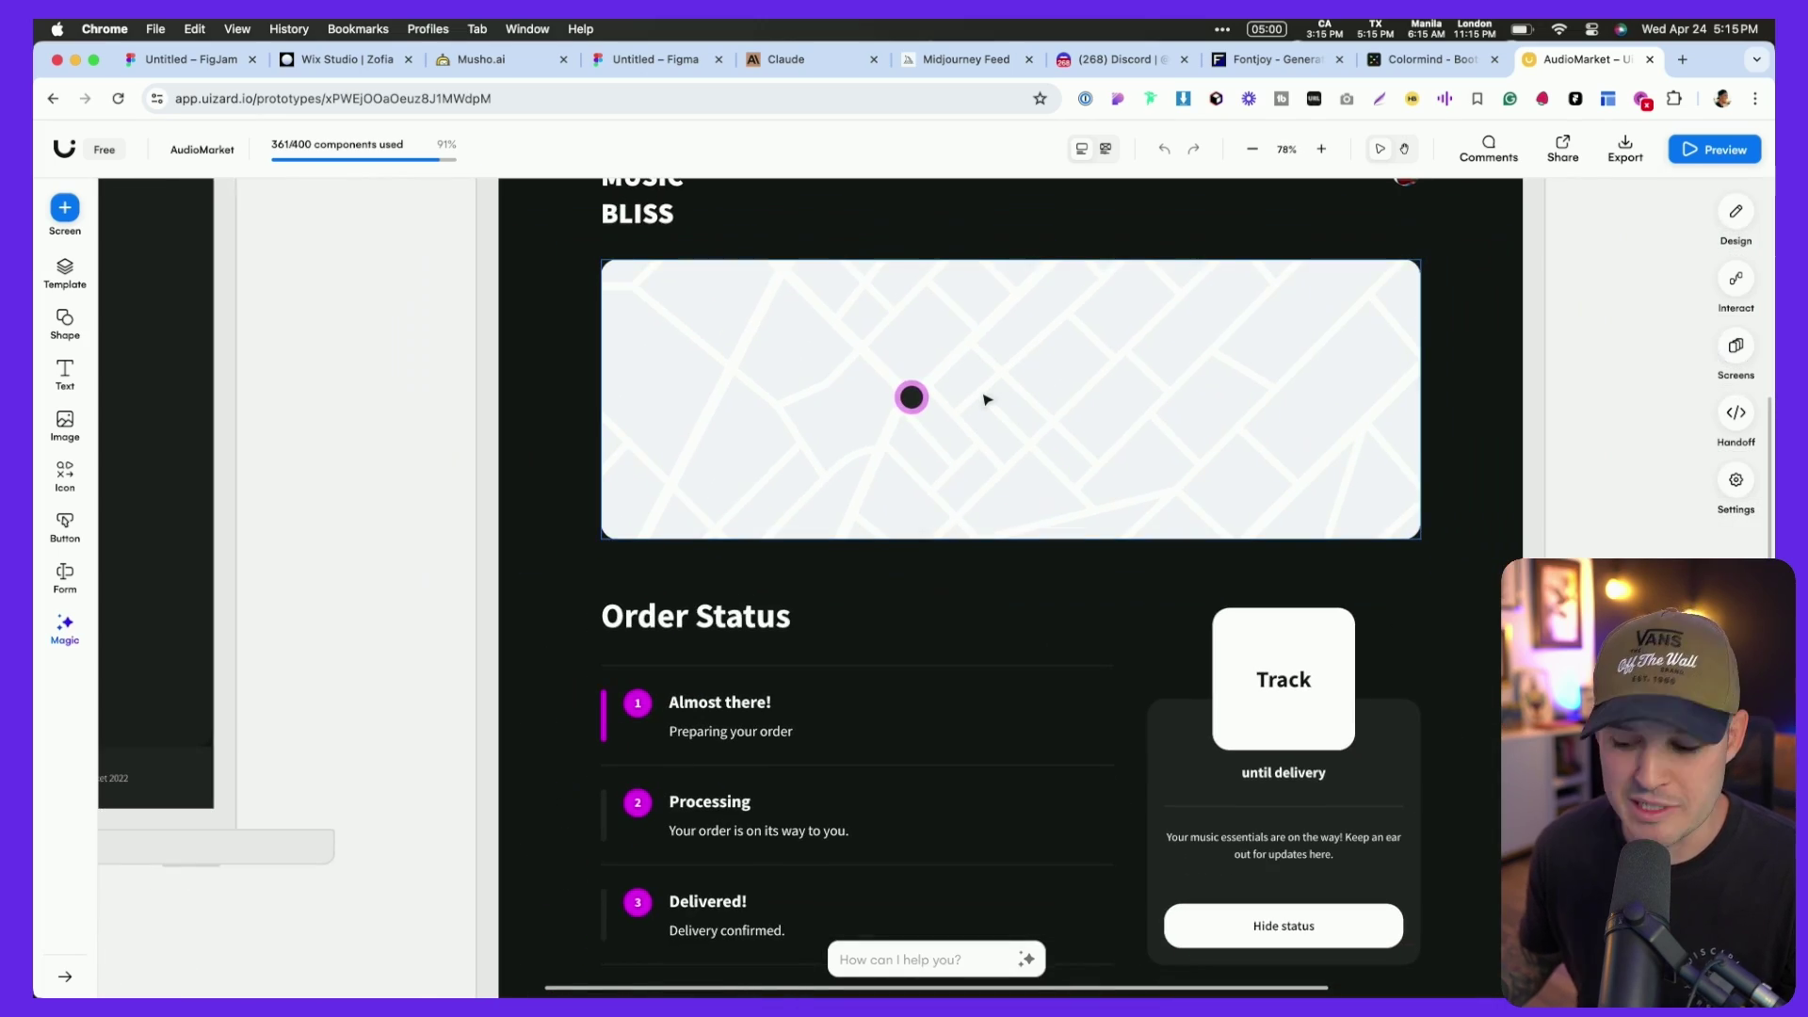